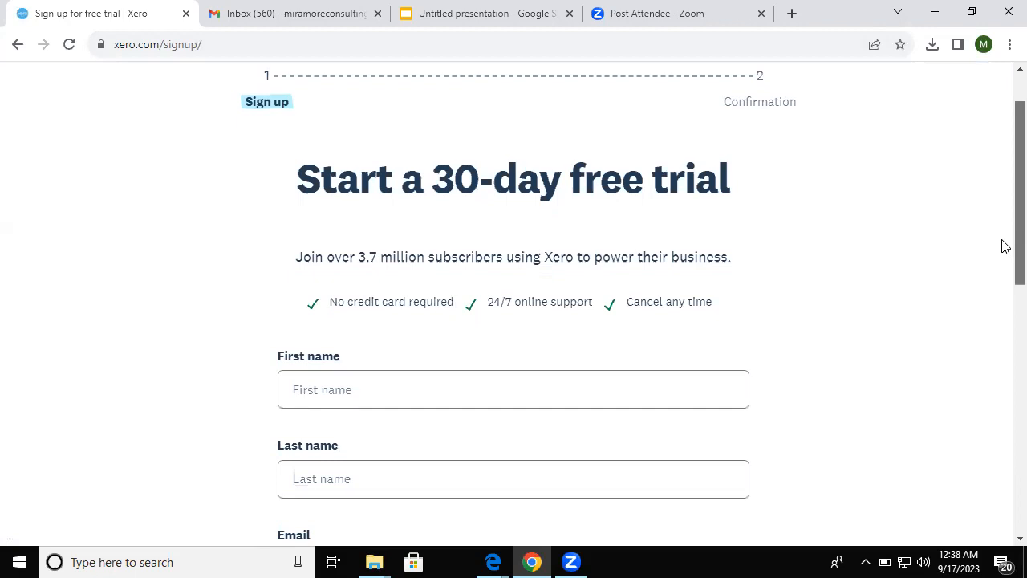
pyautogui.scroll(-1, 1005, 265)
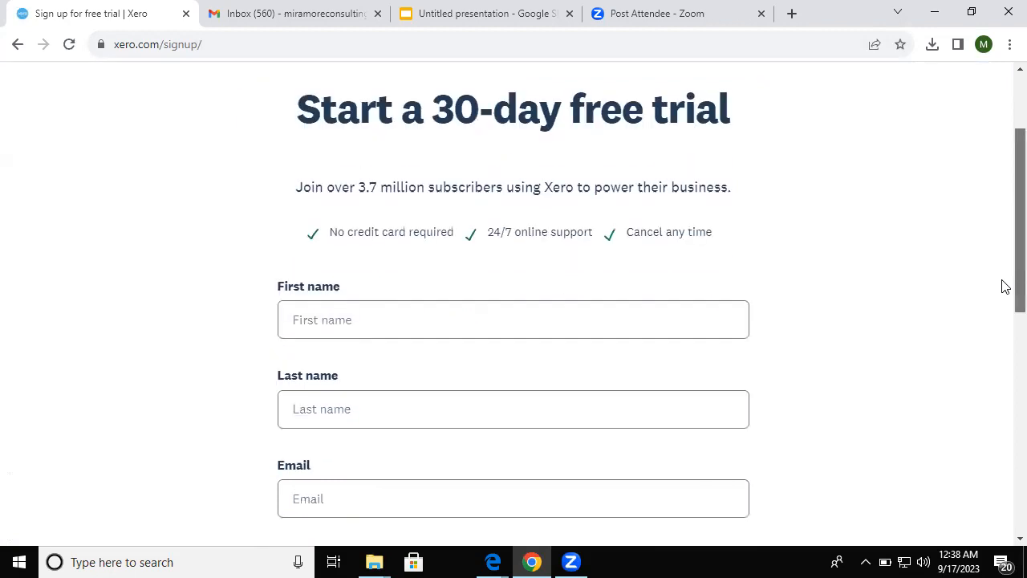
pyautogui.scroll(-1, 1005, 285)
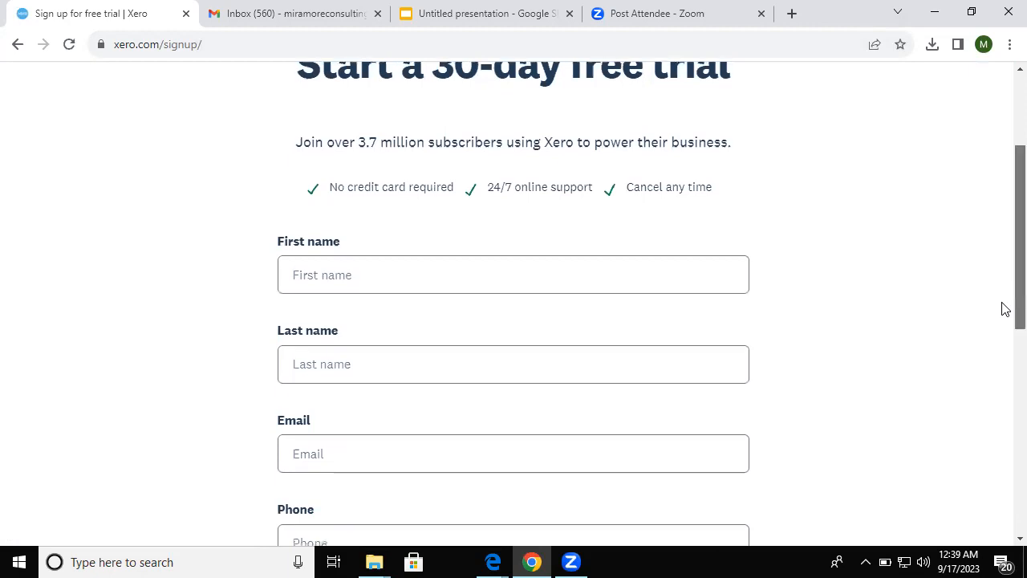
pyautogui.scroll(-1, 1005, 309)
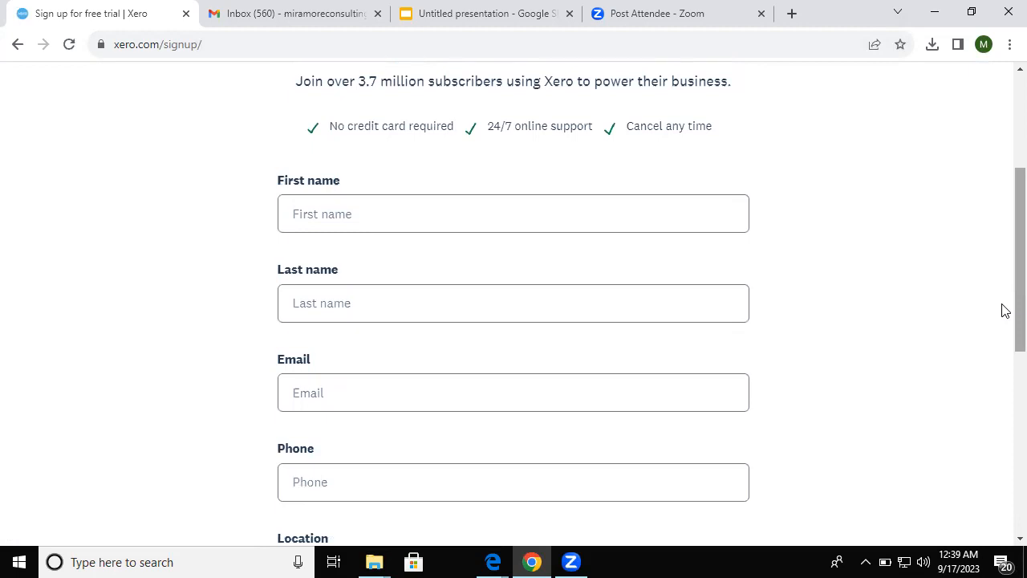
# - Enter MIRAMORE CONSULTING as both the first name and the last name
pyautogui.click(539, 223)
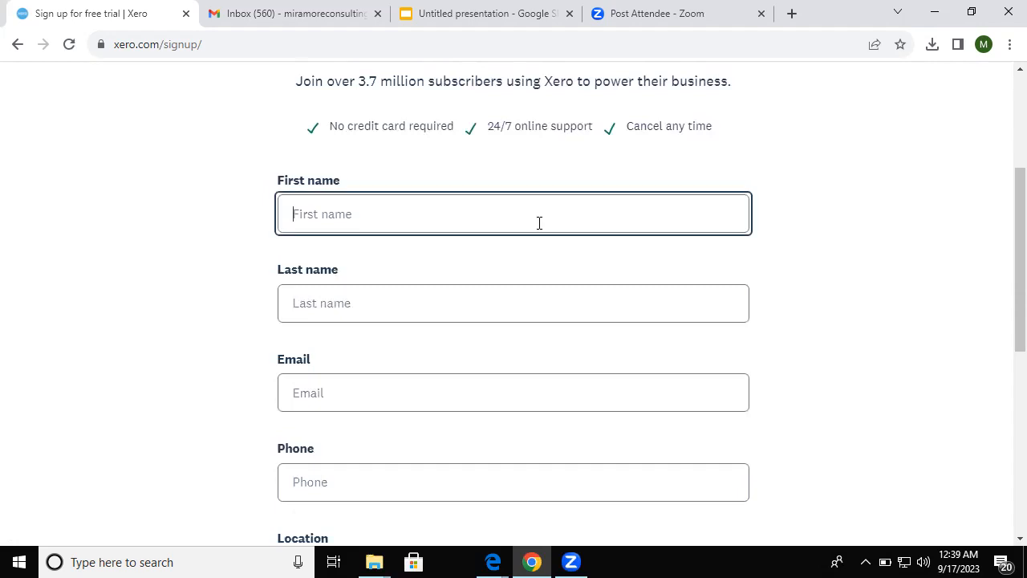
pyautogui.write('m')
pyautogui.press('BackSpace')
pyautogui.write('MIRAMORE CONSULTING')
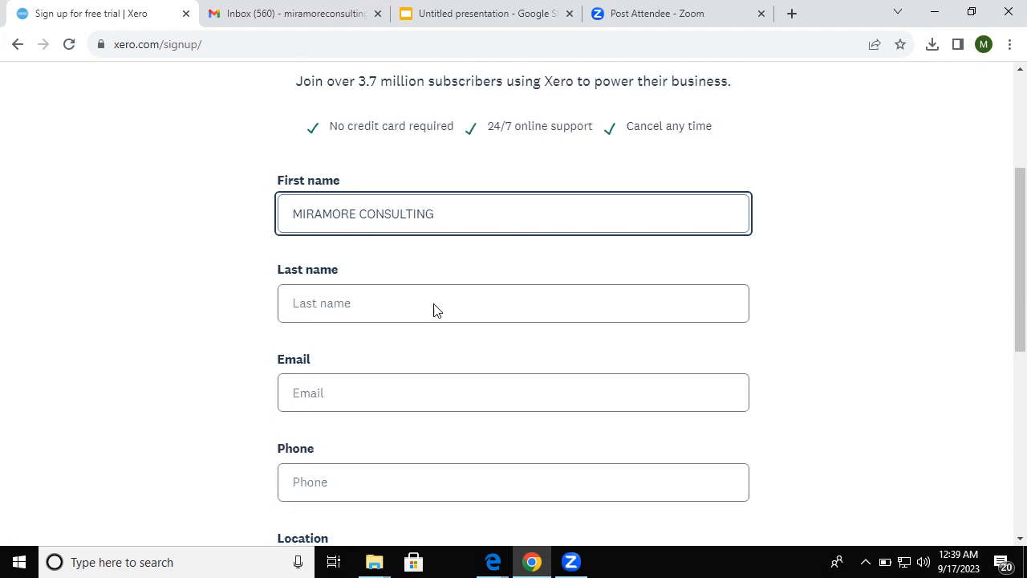
pyautogui.click(435, 304)
pyautogui.click(262, 208)
pyautogui.hotkey('ctrl', 'a')
pyautogui.hotkey('ctrl', 'c')
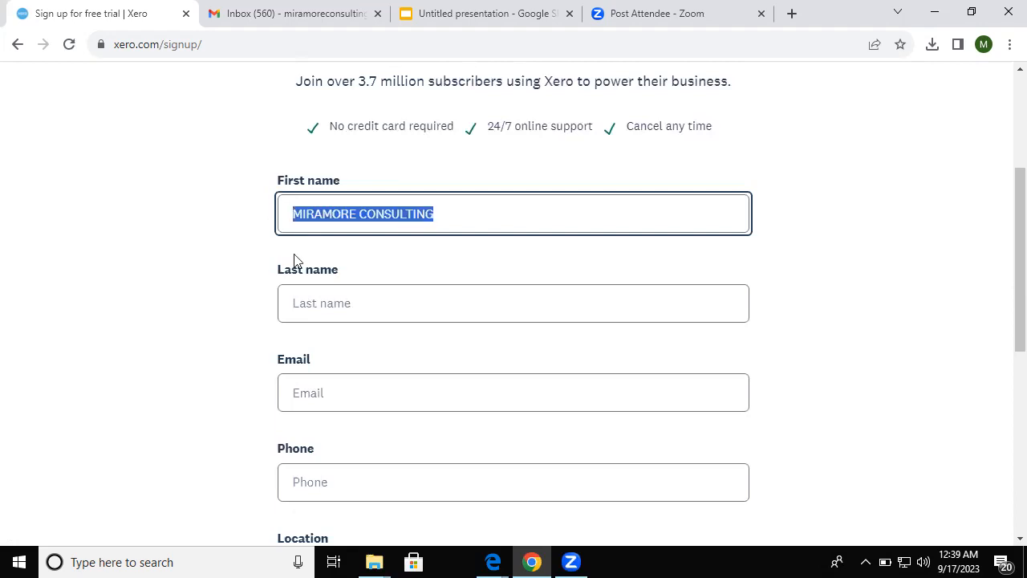
pyautogui.click(305, 289)
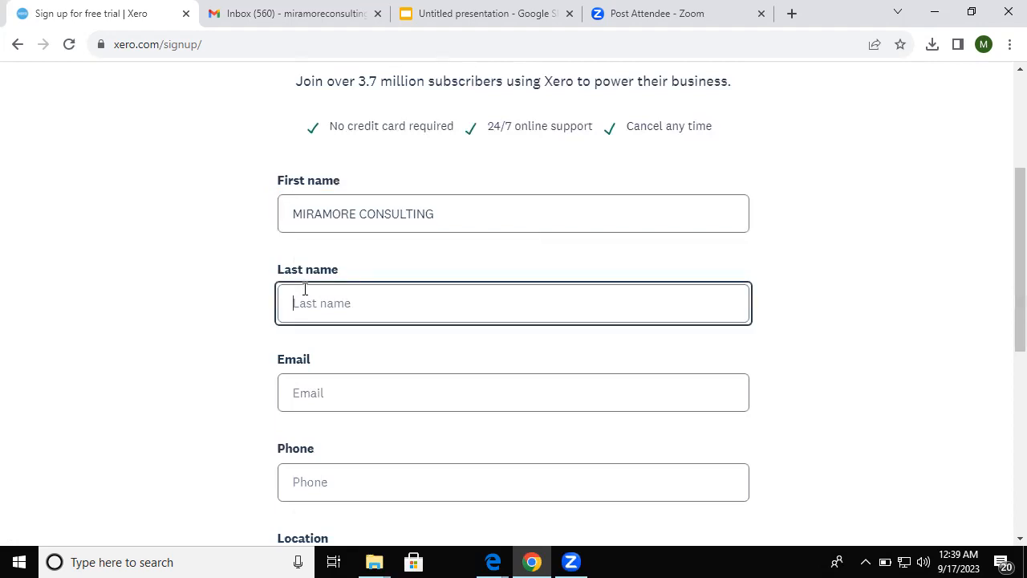
pyautogui.hotkey('ctrl', 'v')
# - Fill in the business e-mail address and the business phone number
pyautogui.click(348, 385)
pyautogui.write('M')
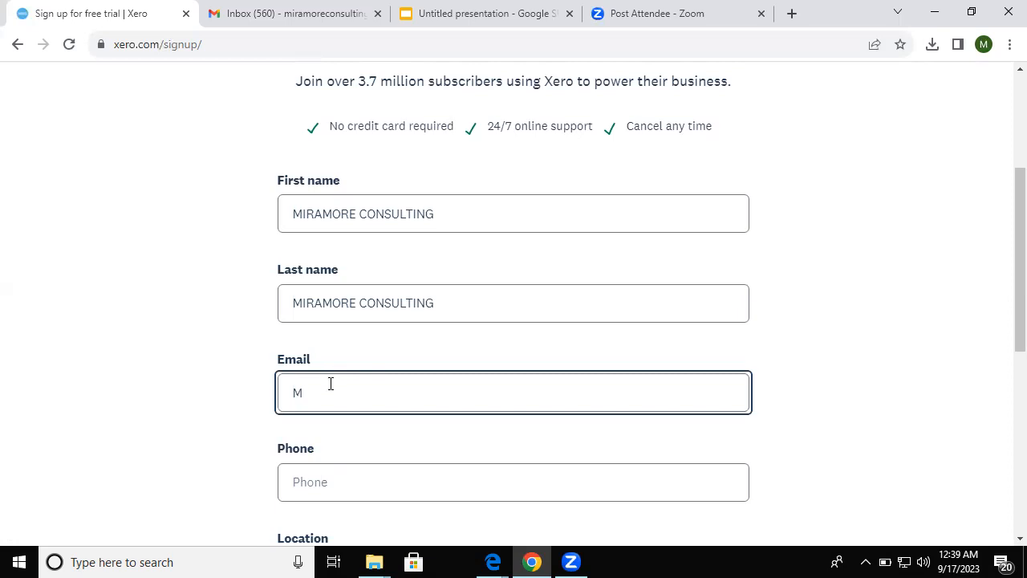
pyautogui.press('BackSpace')
pyautogui.click(304, 16)
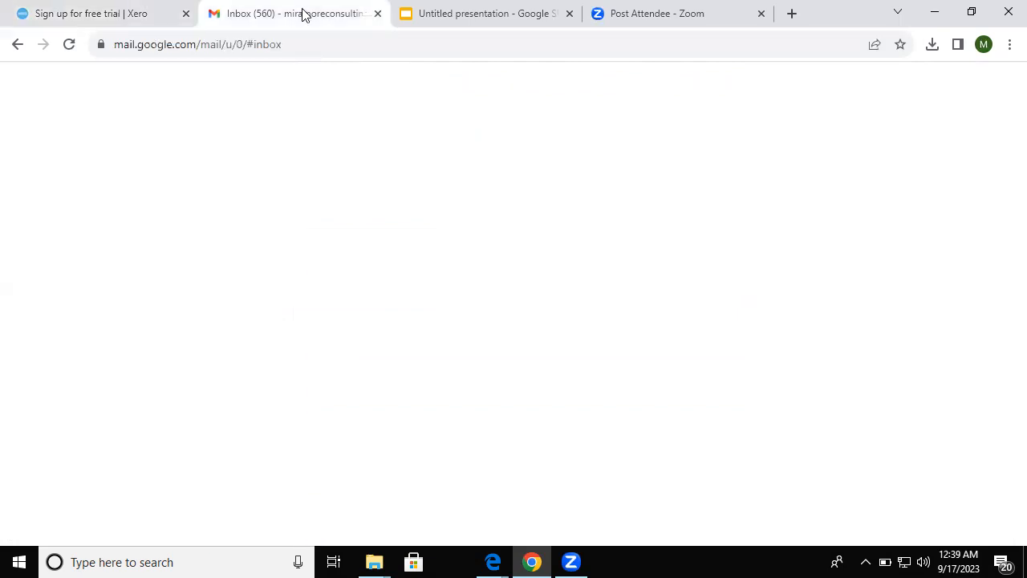
pyautogui.click(194, 7)
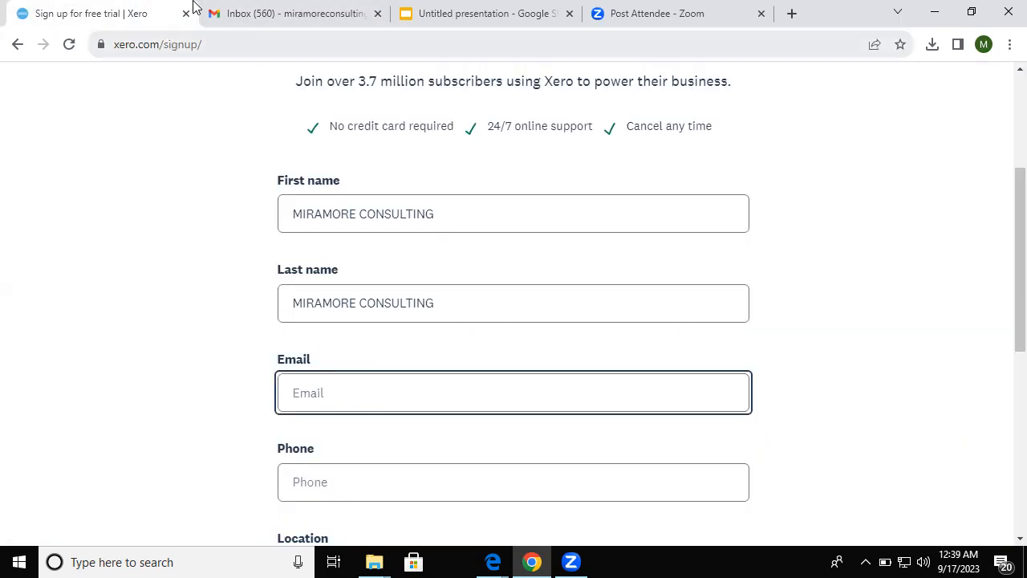
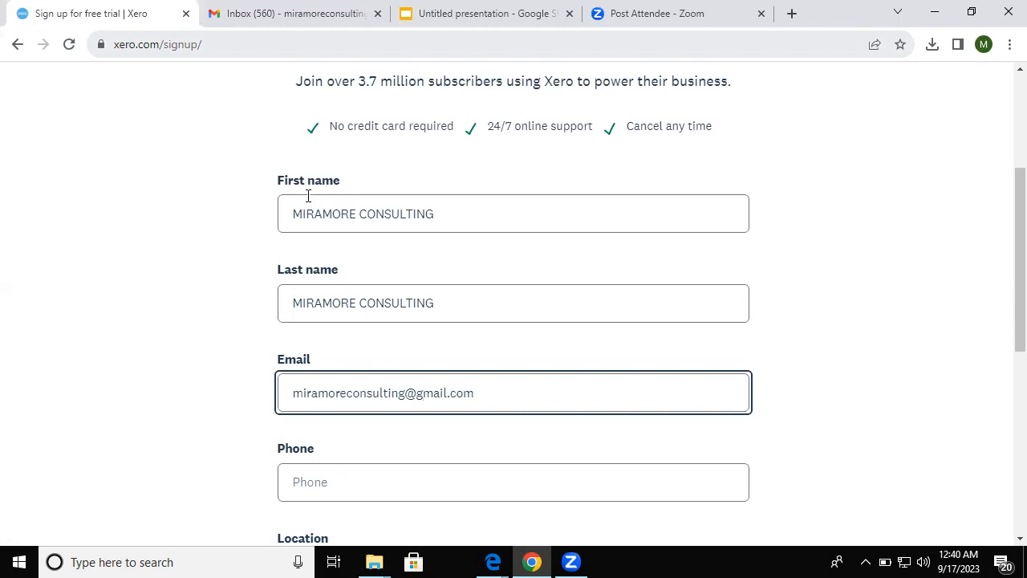
pyautogui.click(379, 482)
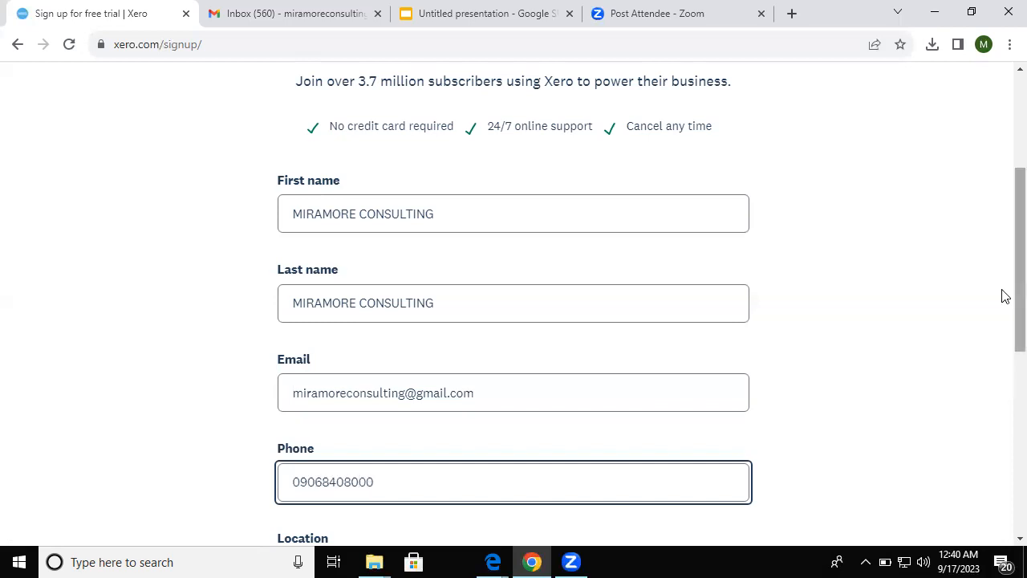
# - Set the sign-up location to Nigeria
pyautogui.scroll(-2, 1003, 297)
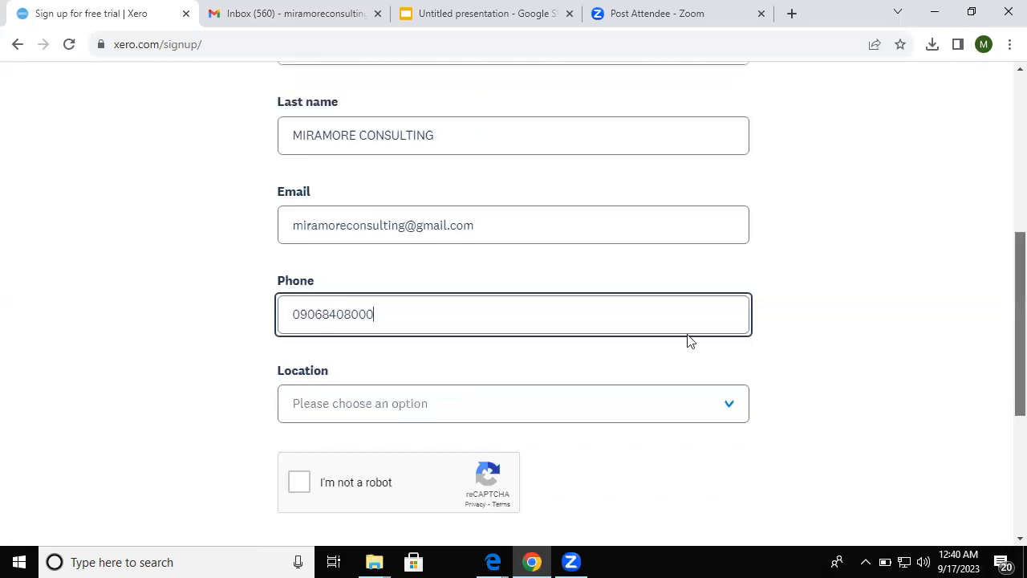
pyautogui.click(395, 403)
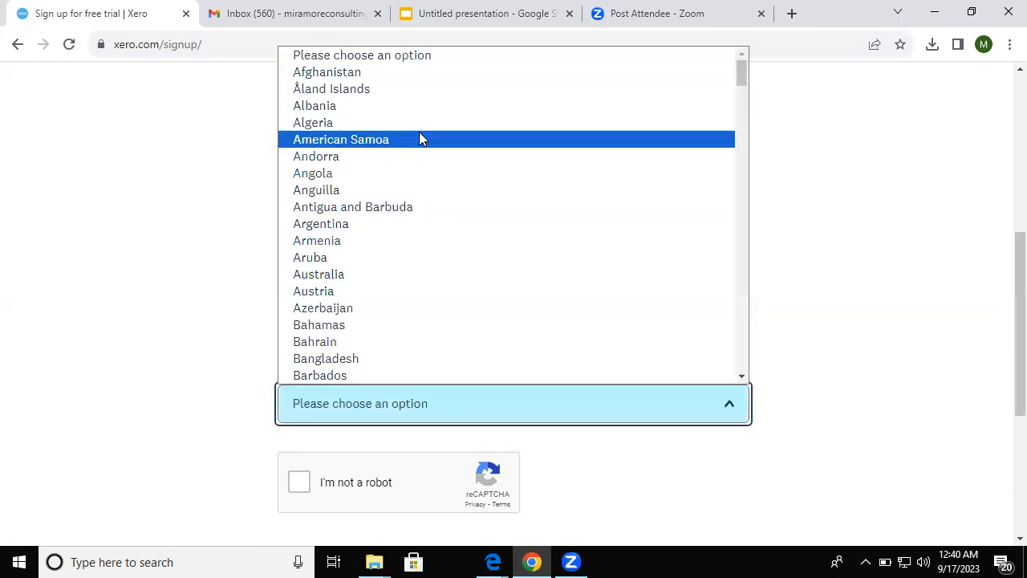
pyautogui.press('n')
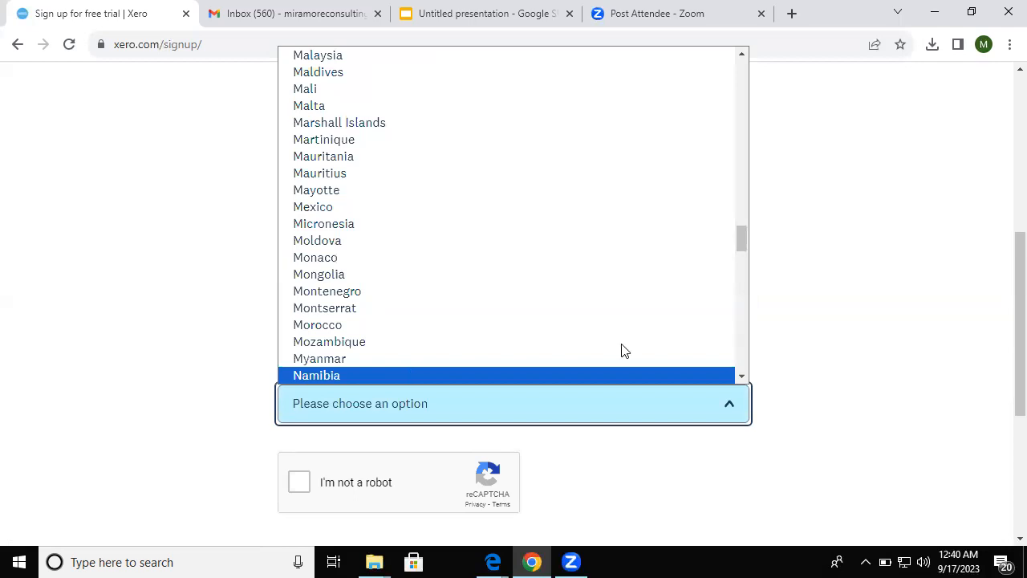
pyautogui.click(741, 377)
pyautogui.click(741, 377)
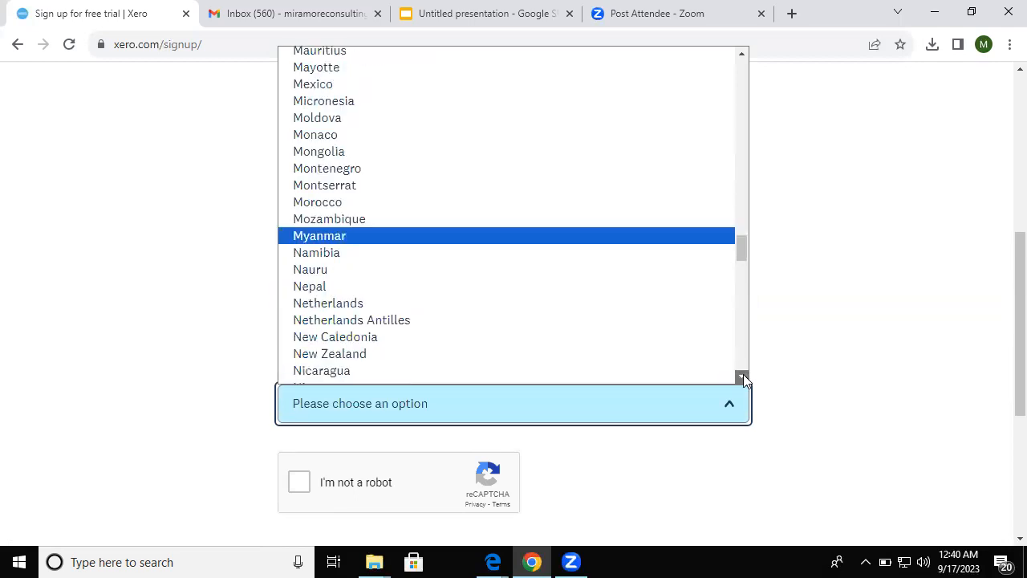
pyautogui.click(742, 376)
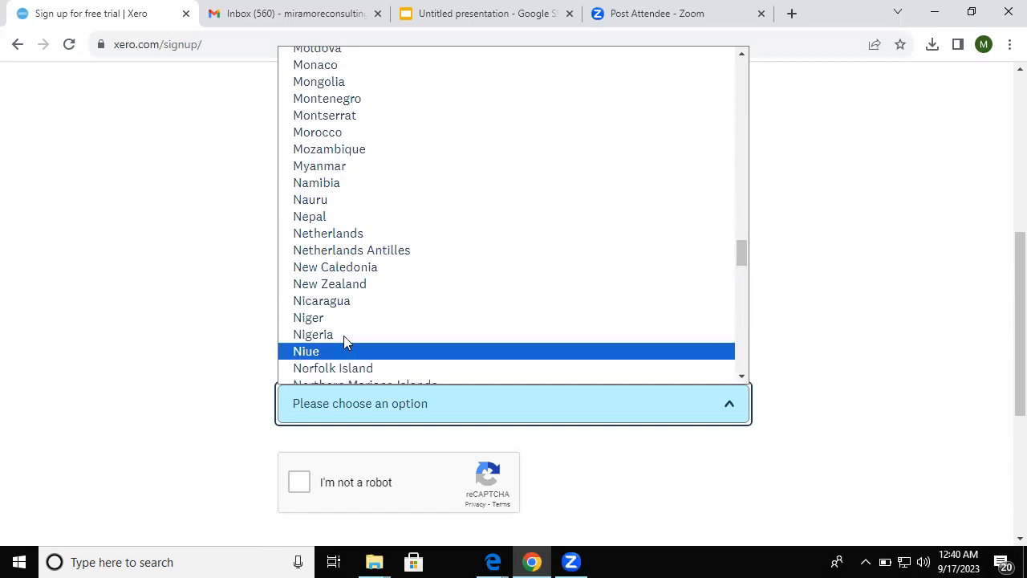
pyautogui.click(344, 334)
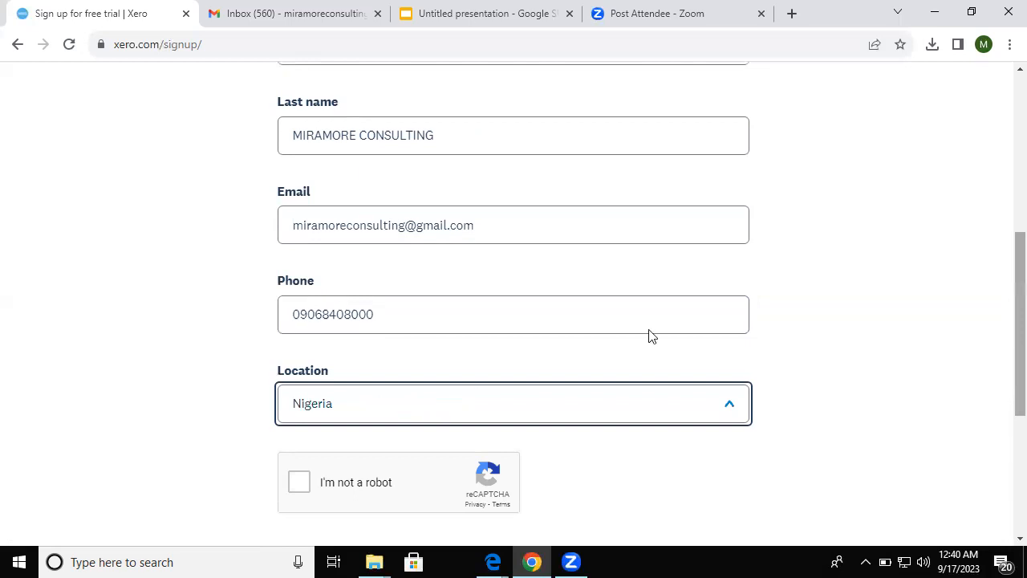
# - Pass the reCAPTCHA check, accept the terms of use and submit with Next: Confirmation
pyautogui.scroll(-2, 294, 346)
pyautogui.click(307, 339)
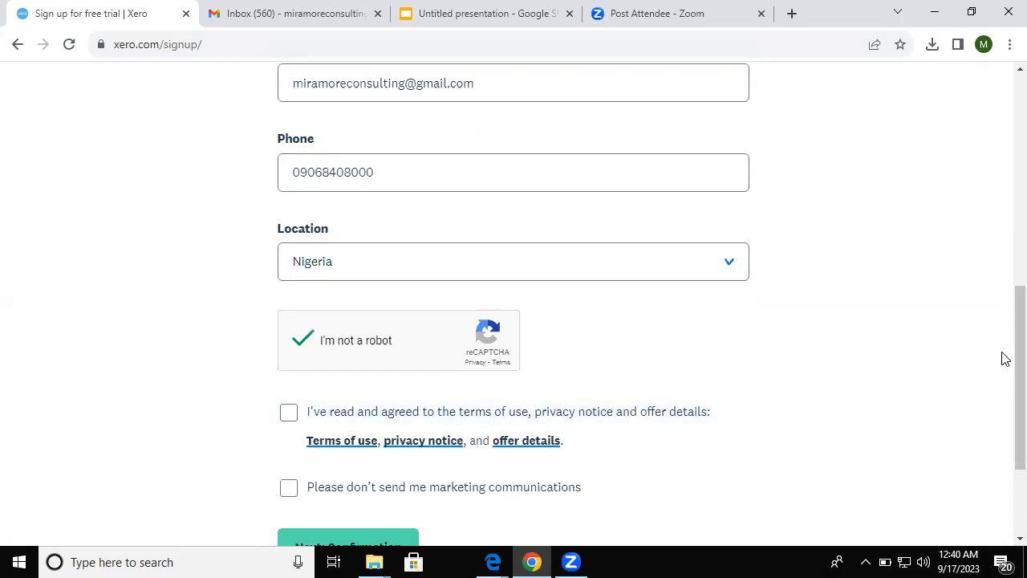
pyautogui.moveTo(1019, 396); pyautogui.dragTo(1019, 397)
pyautogui.scroll(-2, 534, 353)
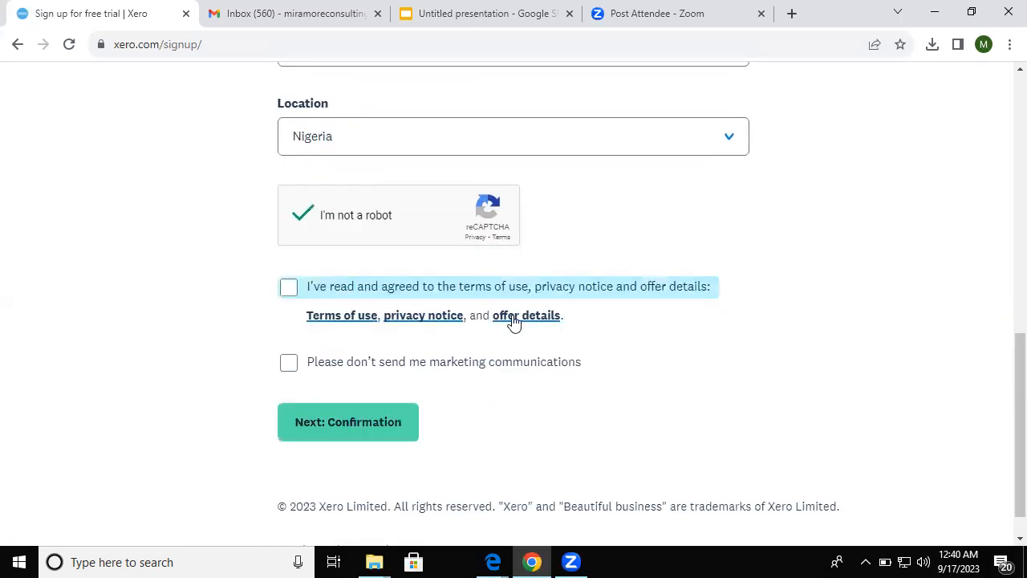
pyautogui.click(294, 289)
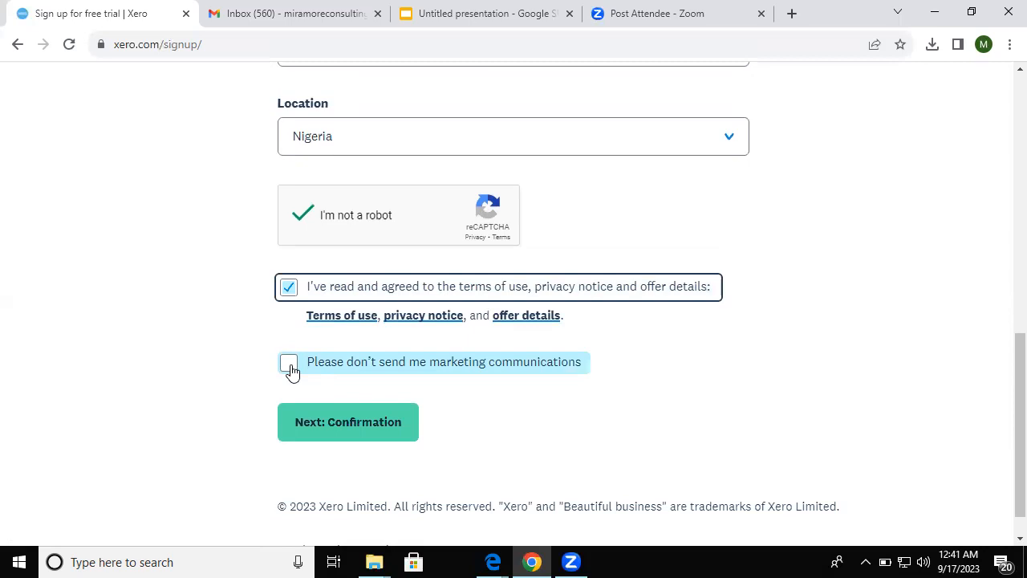
pyautogui.click(385, 423)
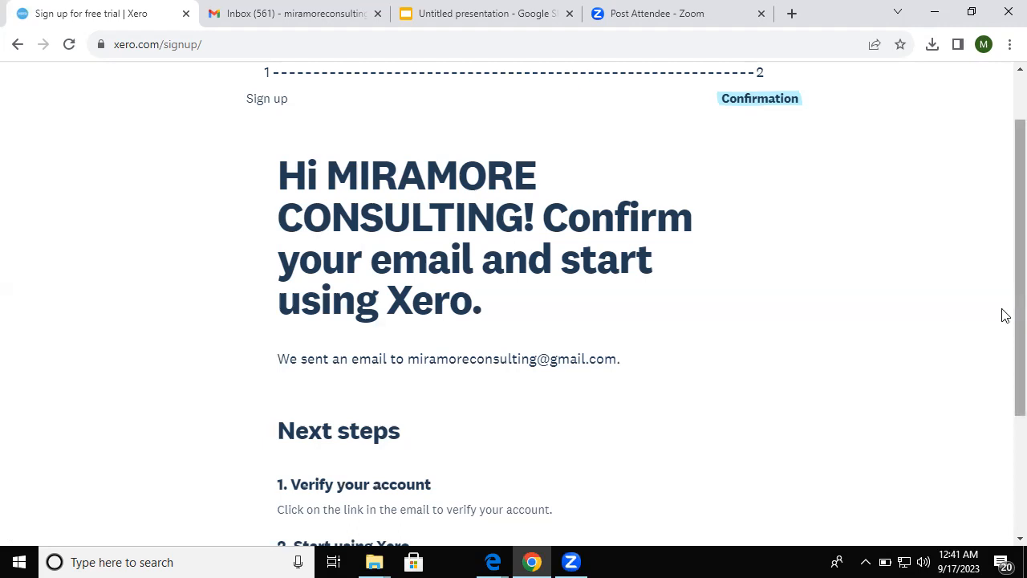
# - Scroll through the confirmation page's next steps for verifying the account
pyautogui.scroll(-2, 1004, 321)
pyautogui.scroll(-1, 575, 284)
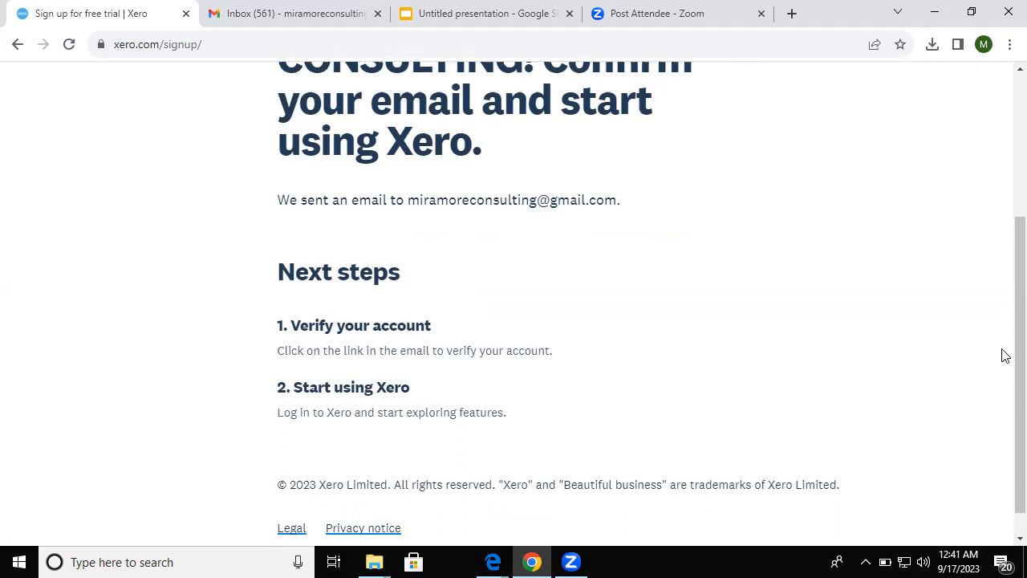
pyautogui.scroll(-1, 1001, 450)
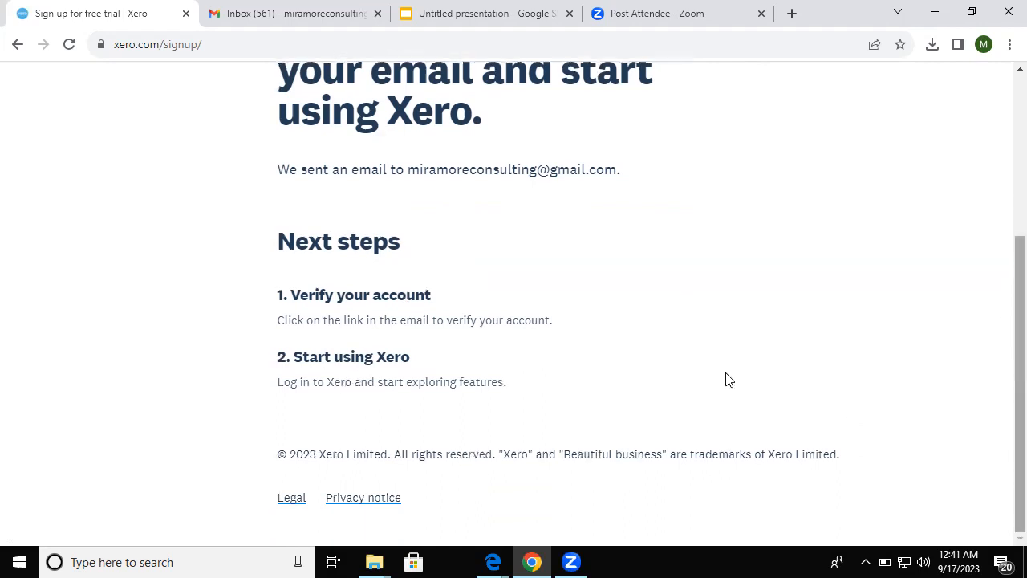
# - Open Xero's confirmation email in Gmail and confirm the business email address
pyautogui.click(294, 18)
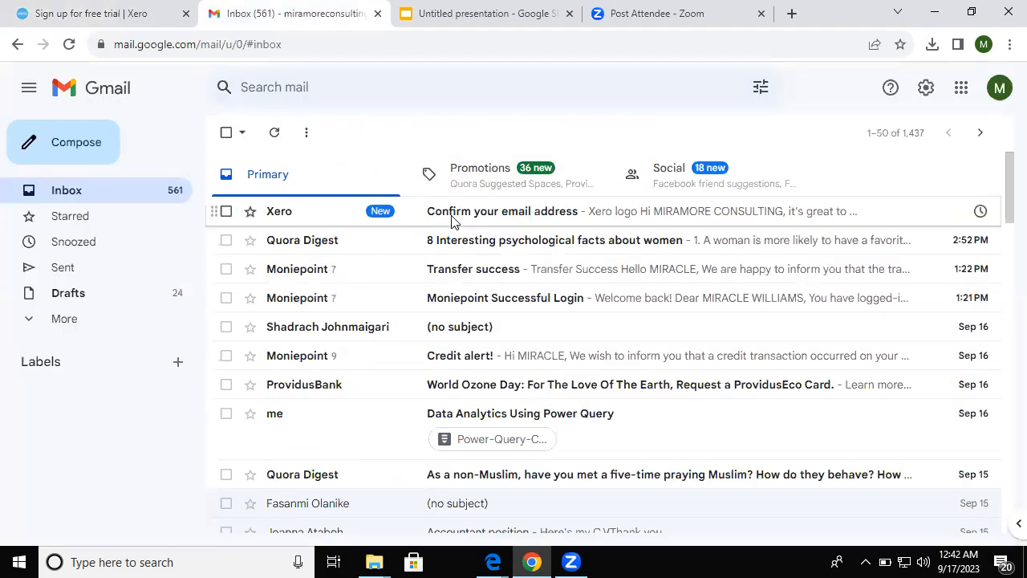
pyautogui.click(452, 220)
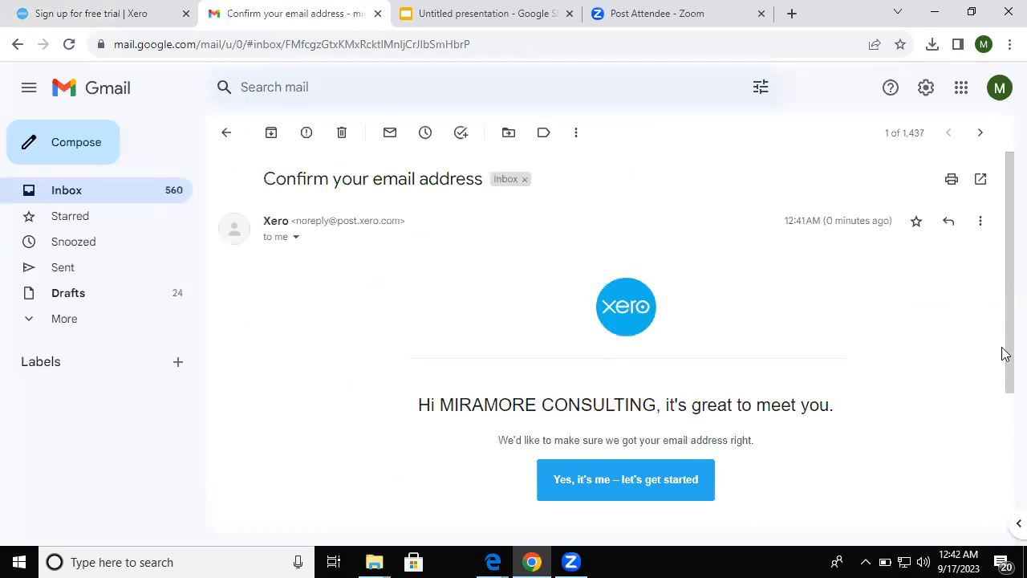
pyautogui.scroll(-2, 1002, 425)
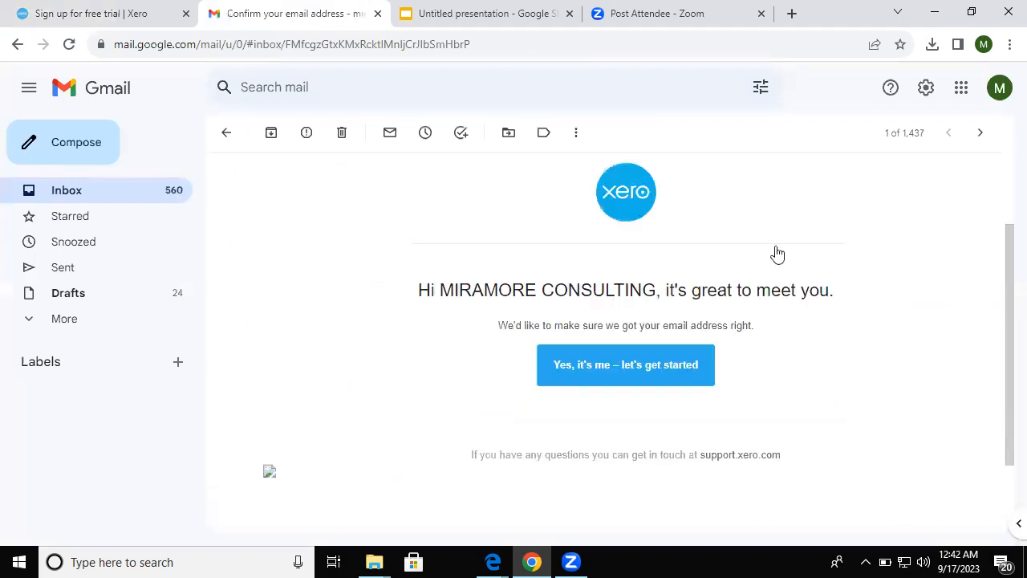
pyautogui.click(586, 367)
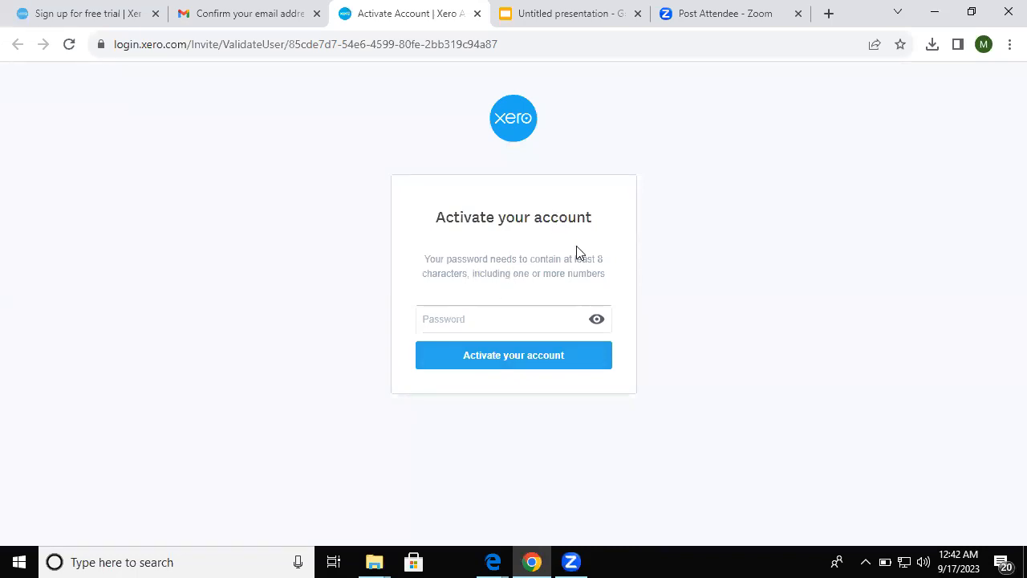
# - Enter a new account password and activate the Xero account
pyautogui.click(491, 313)
pyautogui.write('••••••••')
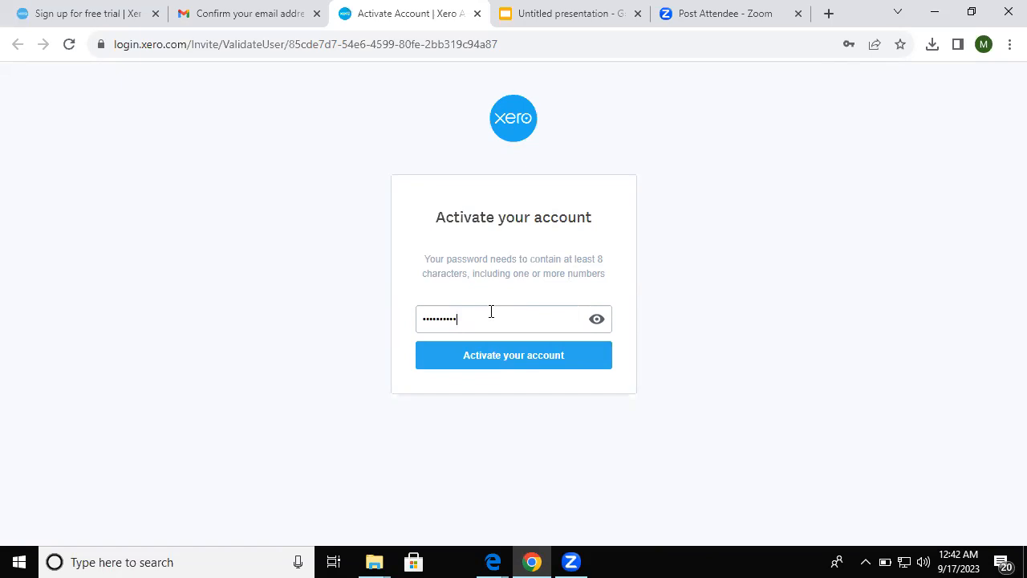
pyautogui.click(492, 353)
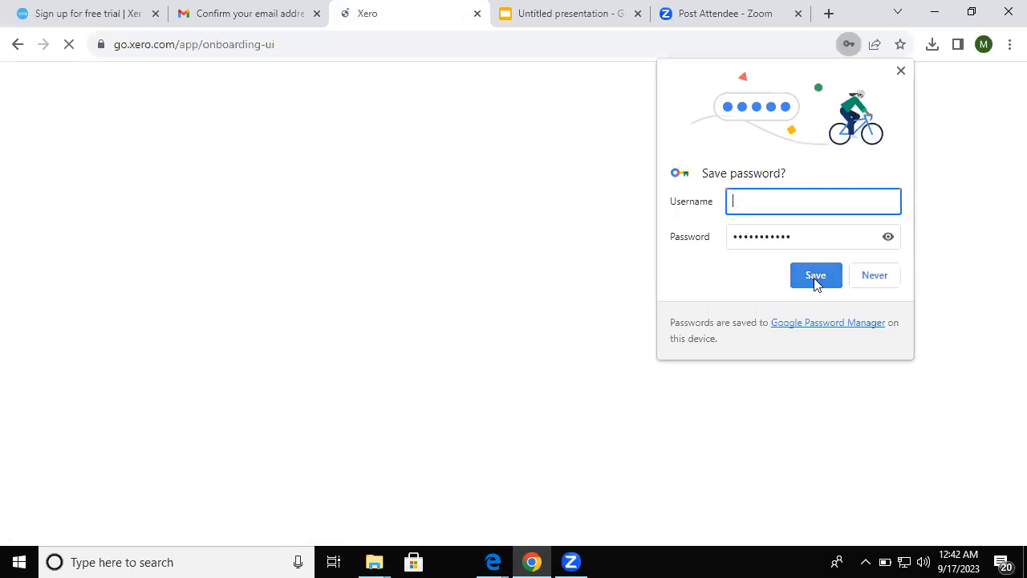
# - Save the Xero password to the Google Account, re-entering the Google password to verify
pyautogui.click(814, 278)
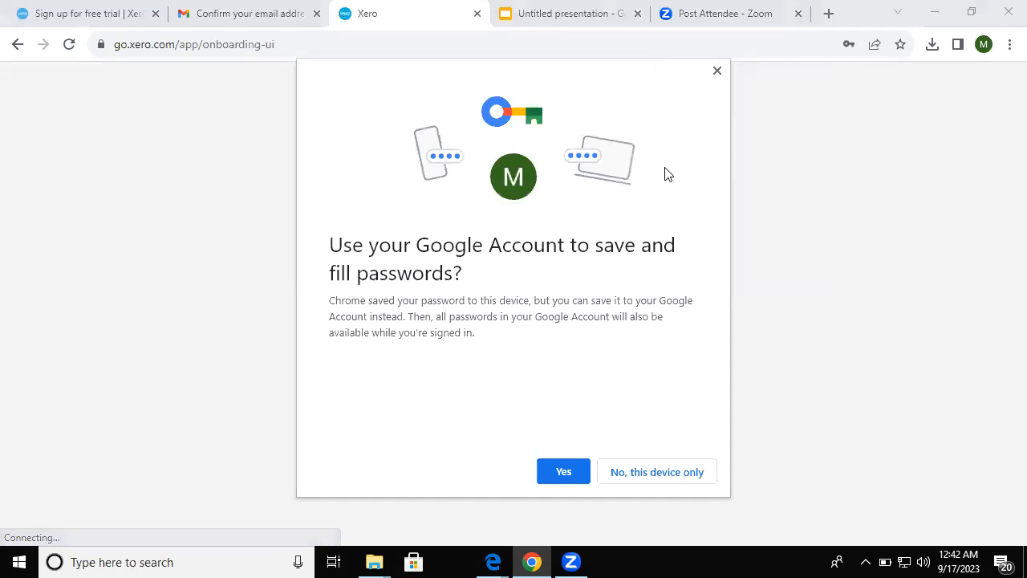
pyautogui.click(552, 473)
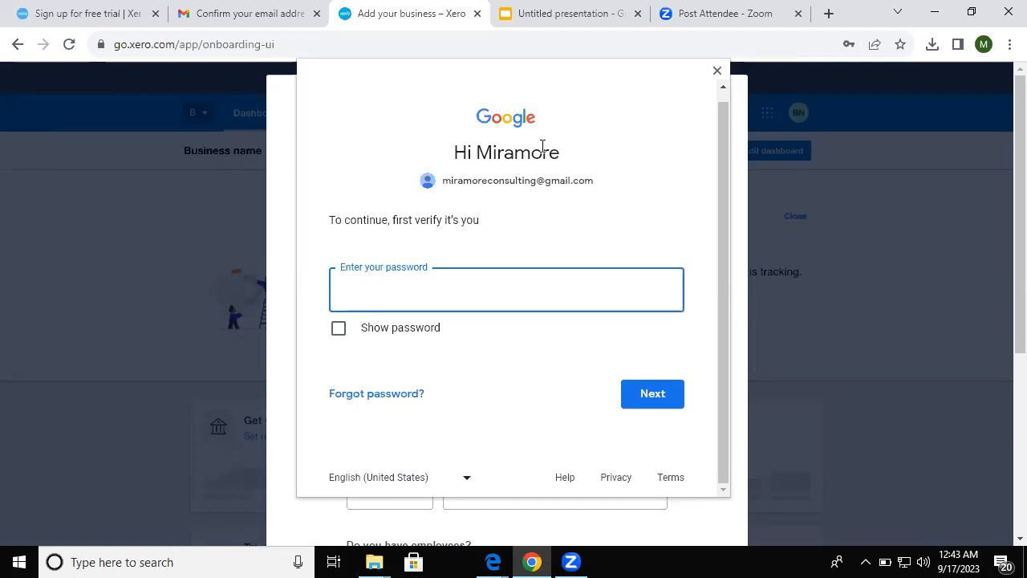
pyautogui.write('••')
pyautogui.press('BackSpace')
pyautogui.press('BackSpace')
pyautogui.write('•••••••••••')
pyautogui.press('Return')
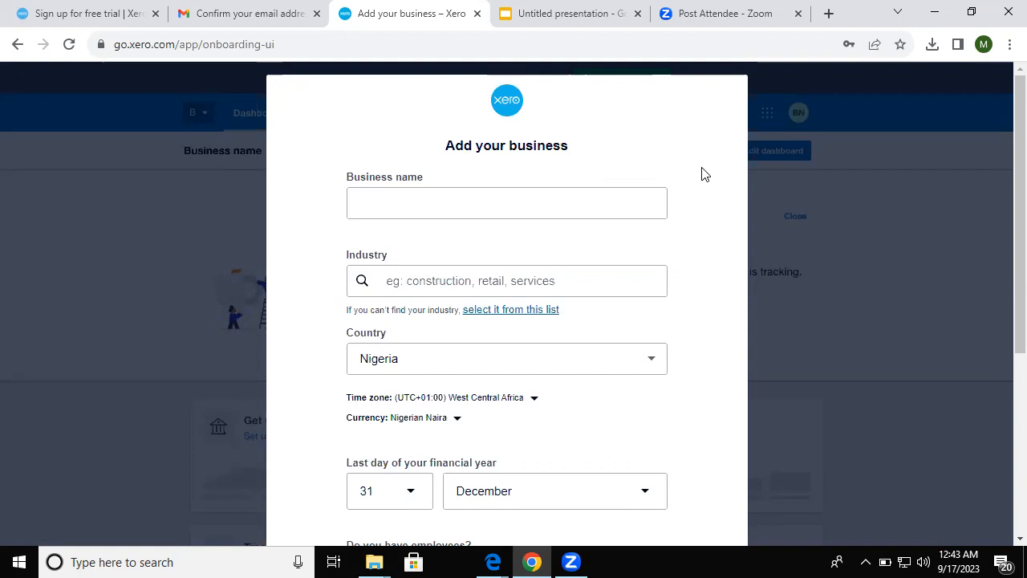
# - Name the business MIRAMORE CONSULTING and set its industry to Accounting Services
pyautogui.click(563, 207)
pyautogui.write('MIRA')
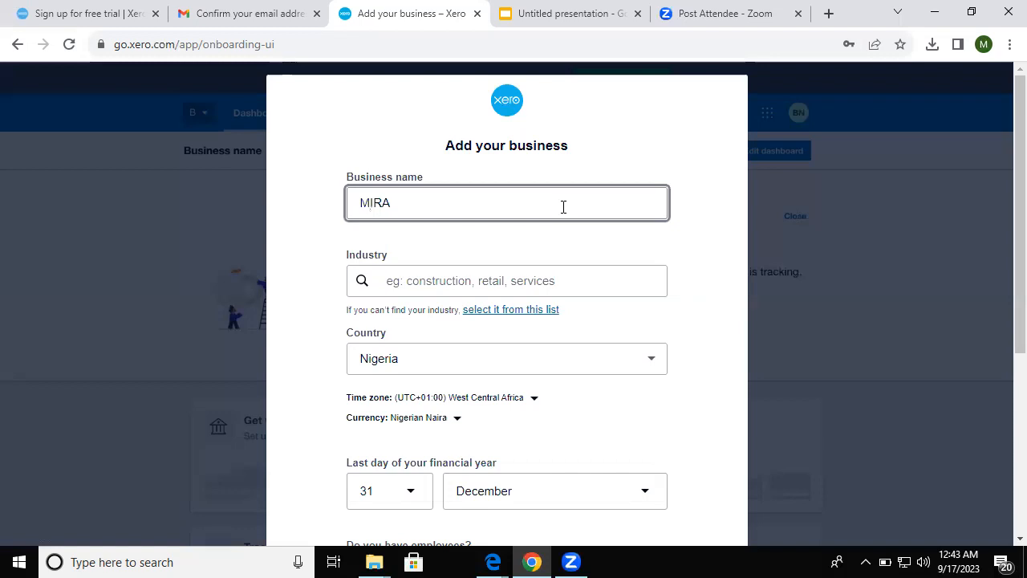
pyautogui.write('MORE CON')
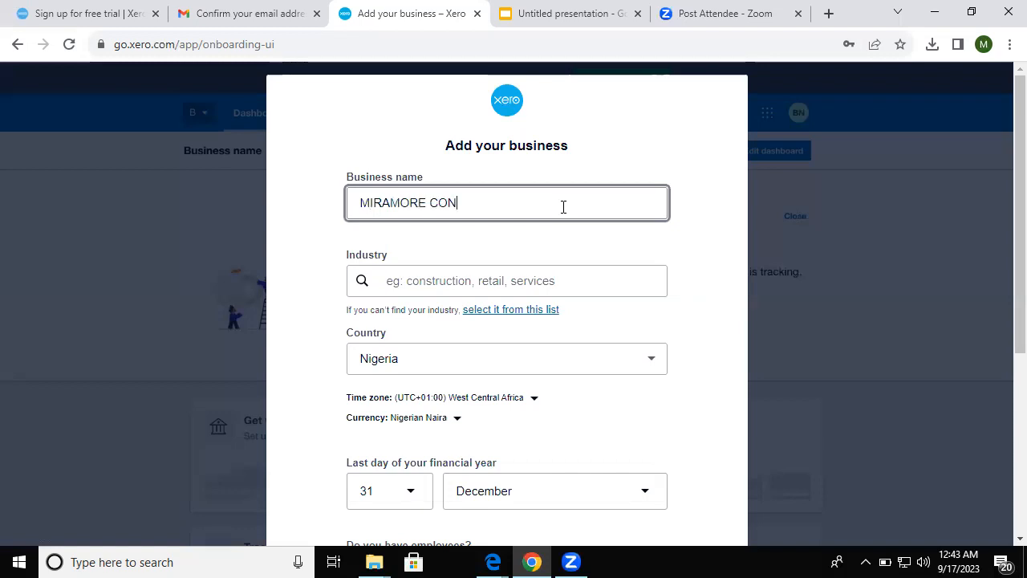
pyautogui.write('SULTING')
pyautogui.click(482, 276)
pyautogui.write('C')
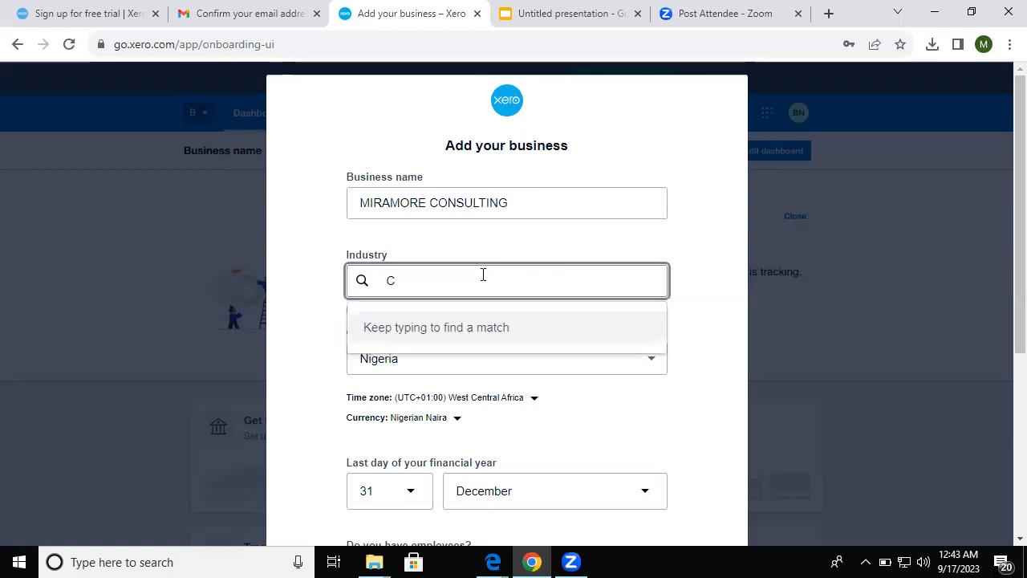
pyautogui.press('BackSpace')
pyautogui.write('FIN')
pyautogui.press('BackSpace')
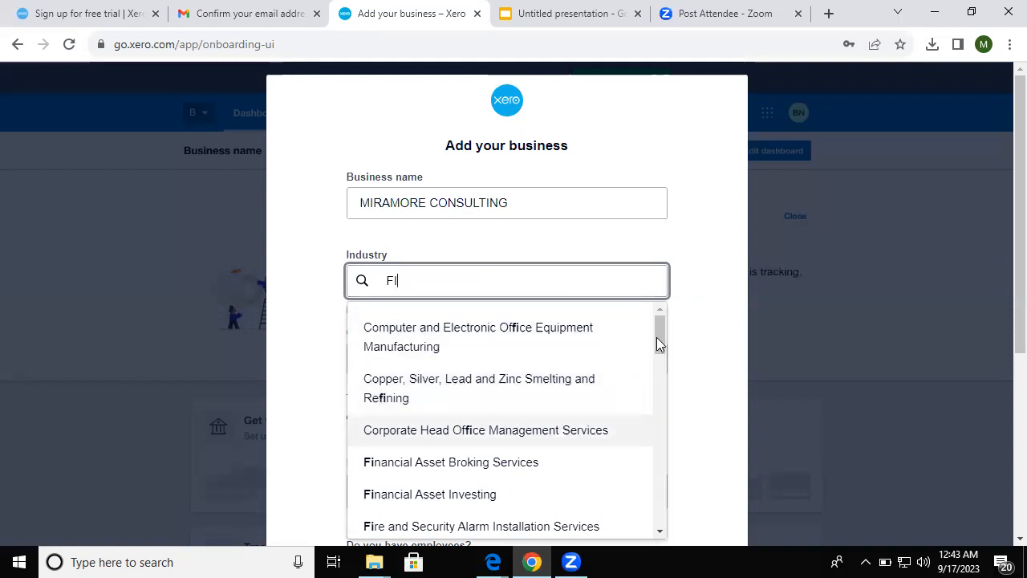
pyautogui.press('BackSpace')
pyautogui.press('BackSpace')
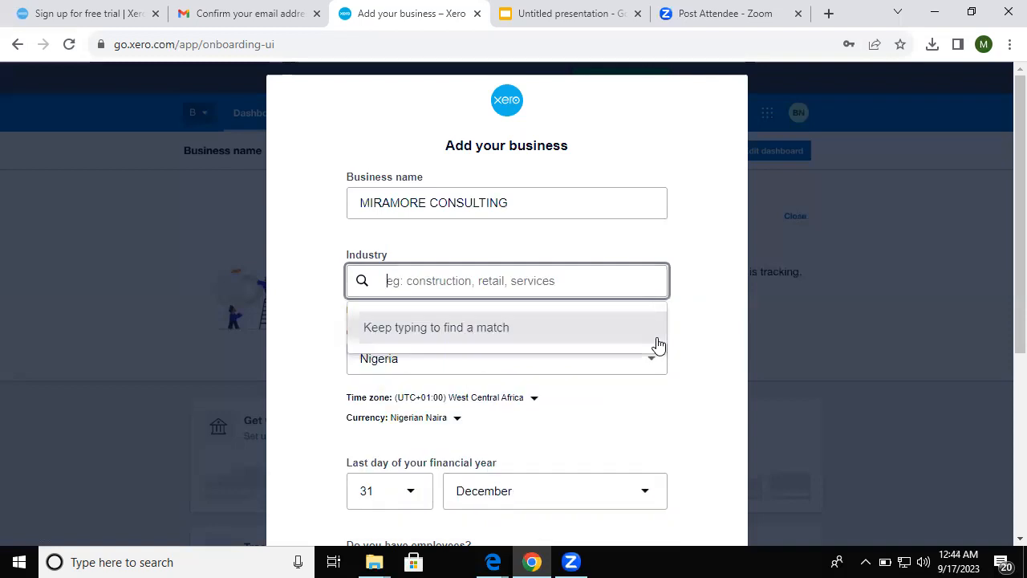
pyautogui.write('MAN')
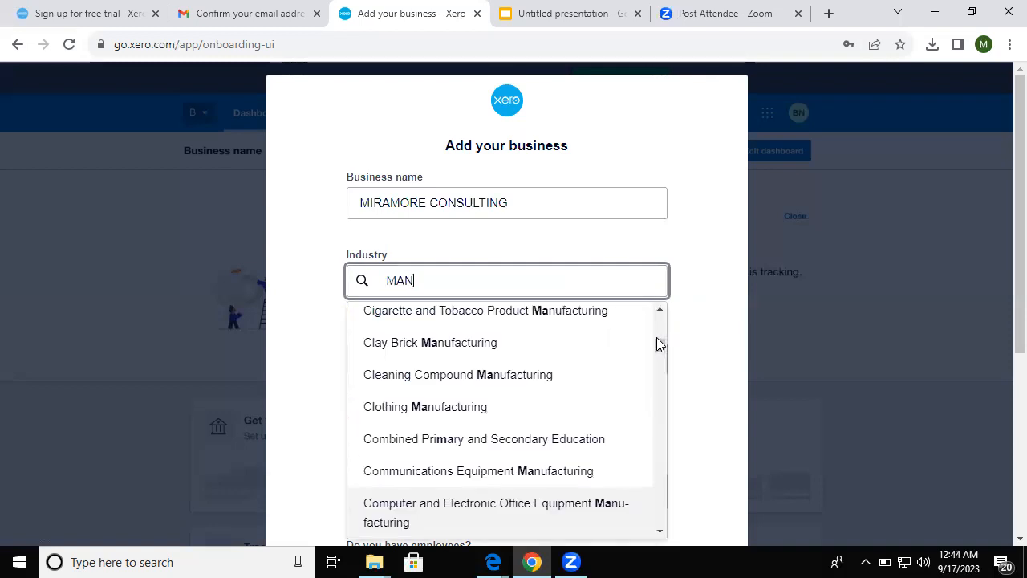
pyautogui.press('BackSpace')
pyautogui.press('BackSpace')
pyautogui.press('BackSpace')
pyautogui.write('CONST')
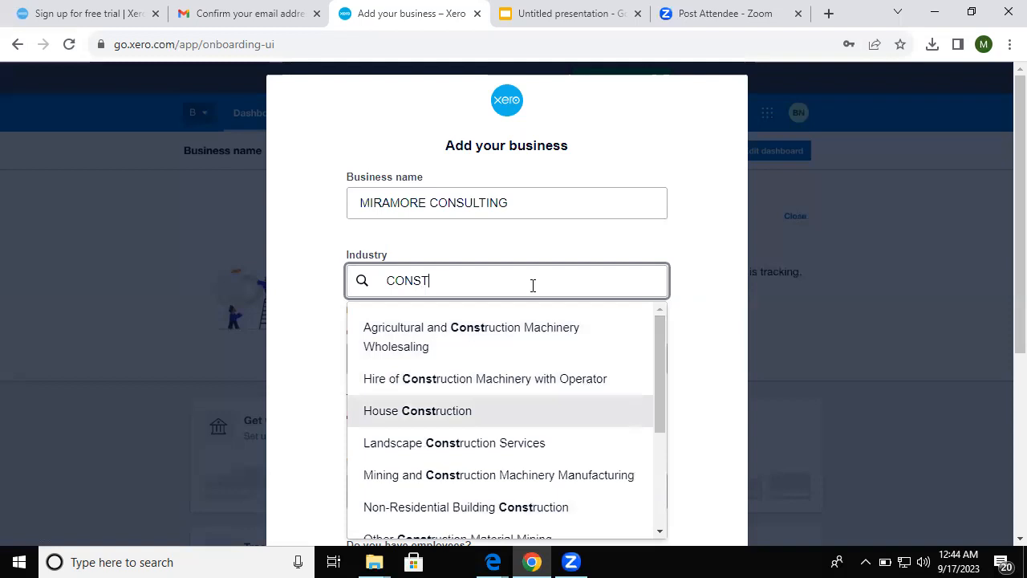
pyautogui.press('BackSpace')
pyautogui.press('BackSpace')
pyautogui.press('BackSpace')
pyautogui.press('BackSpace')
pyautogui.press('BackSpace')
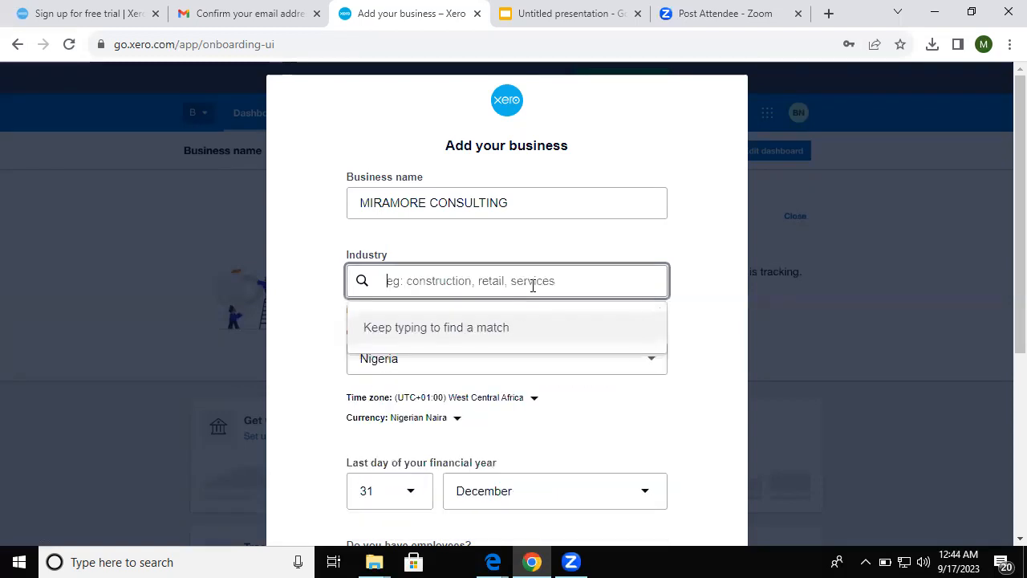
pyautogui.write('ACC')
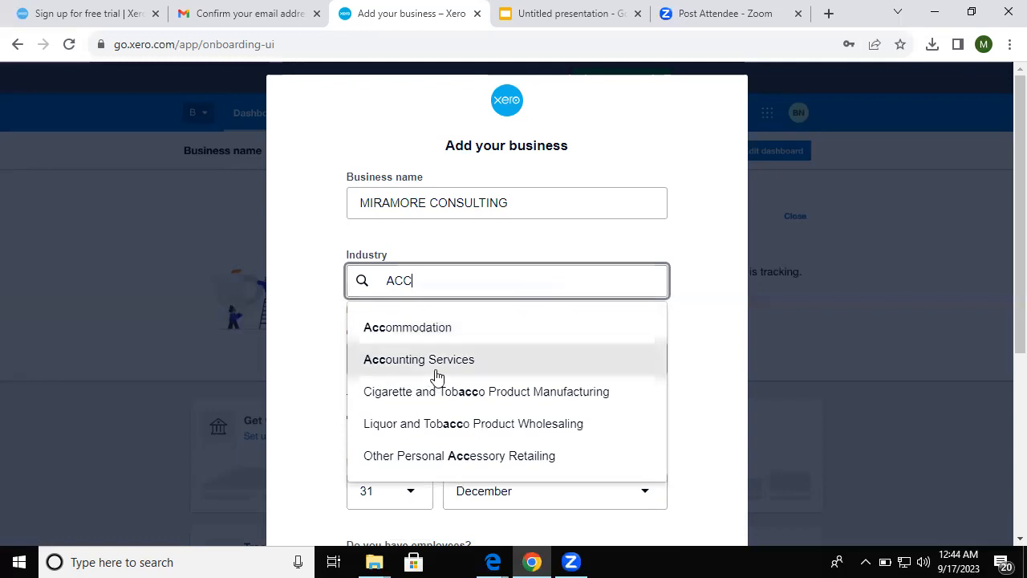
pyautogui.click(435, 360)
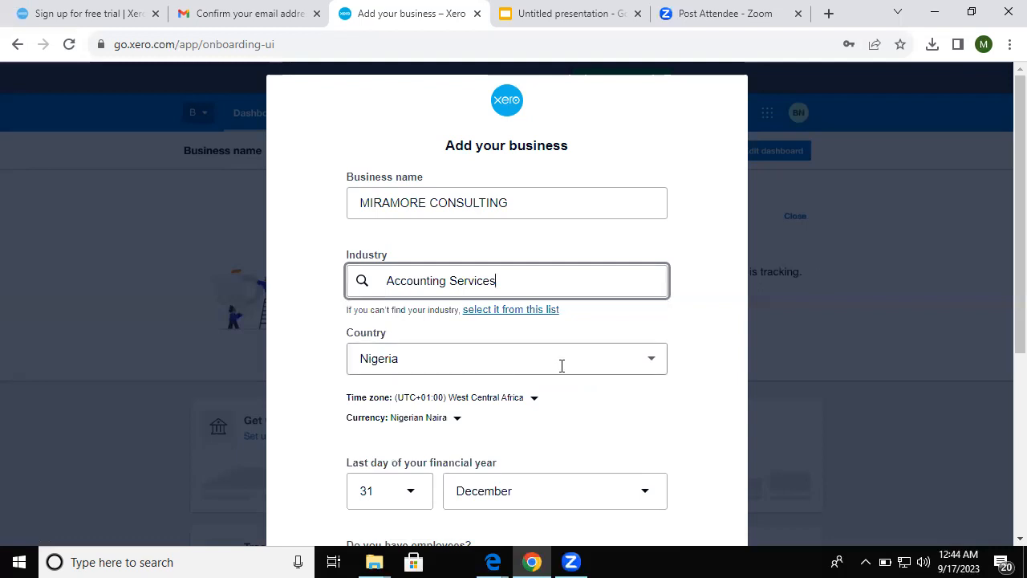
# - Keep Nigeria as the country, answer Yes to having employees and complete the captcha
pyautogui.click(648, 361)
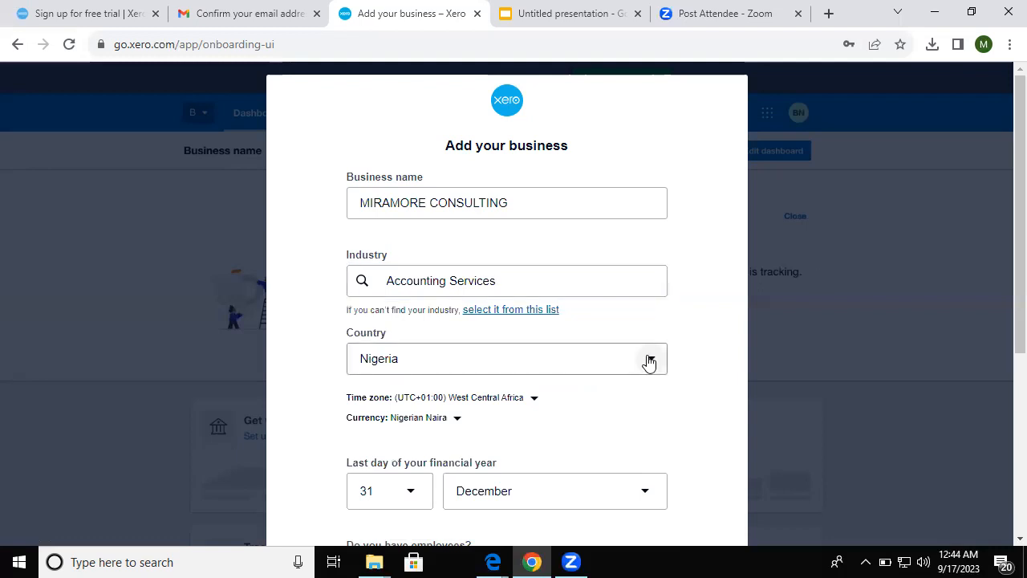
pyautogui.click(536, 347)
pyautogui.click(539, 328)
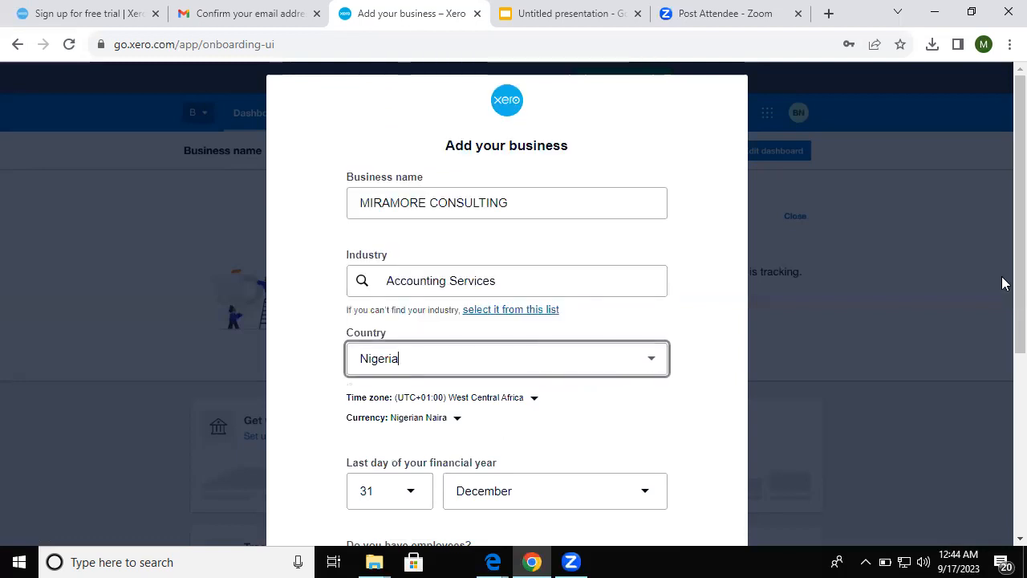
pyautogui.scroll(-1, 1001, 355)
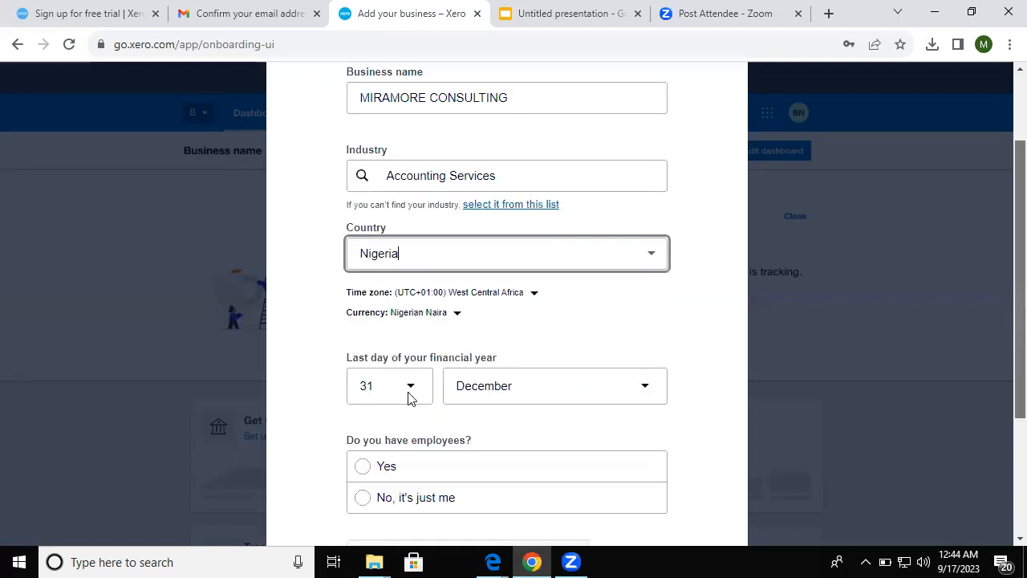
pyautogui.scroll(-1, 410, 399)
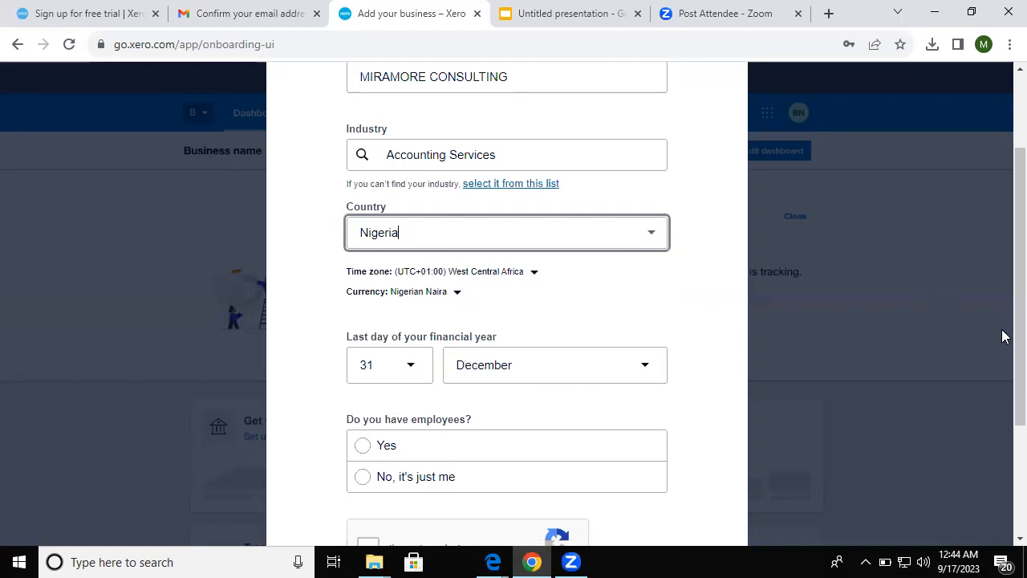
pyautogui.scroll(-2, 1003, 336)
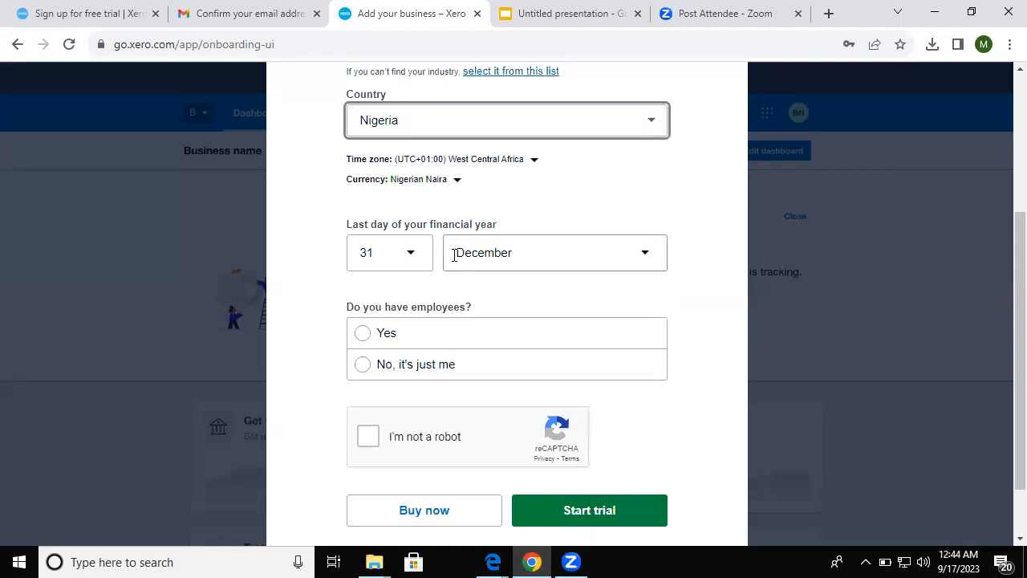
pyautogui.click(364, 335)
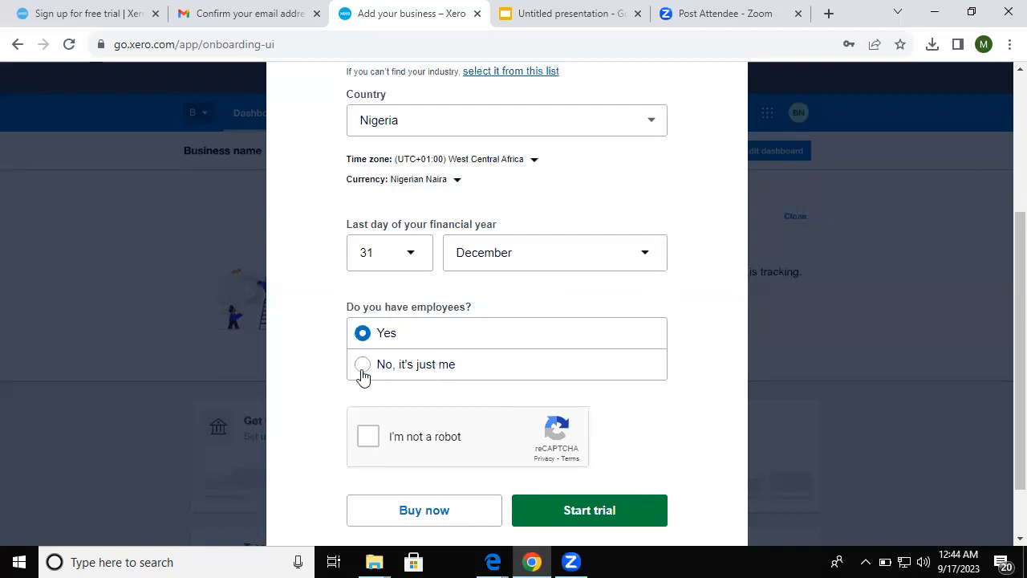
pyautogui.click(375, 440)
# - Start the trial, dismiss the welcome banner, and glance at the + Create new menu and recommended apps
pyautogui.click(604, 513)
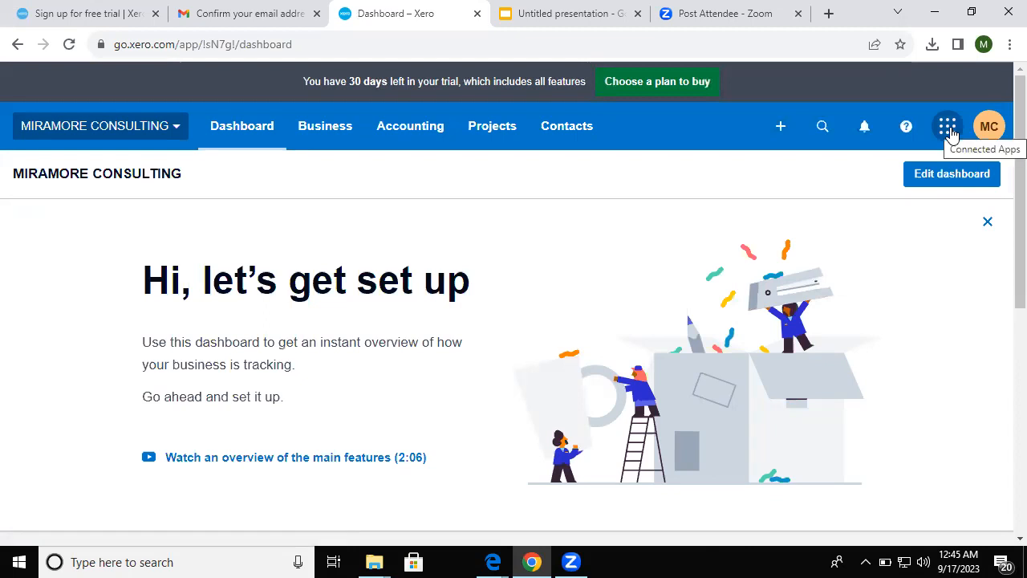
pyautogui.click(987, 225)
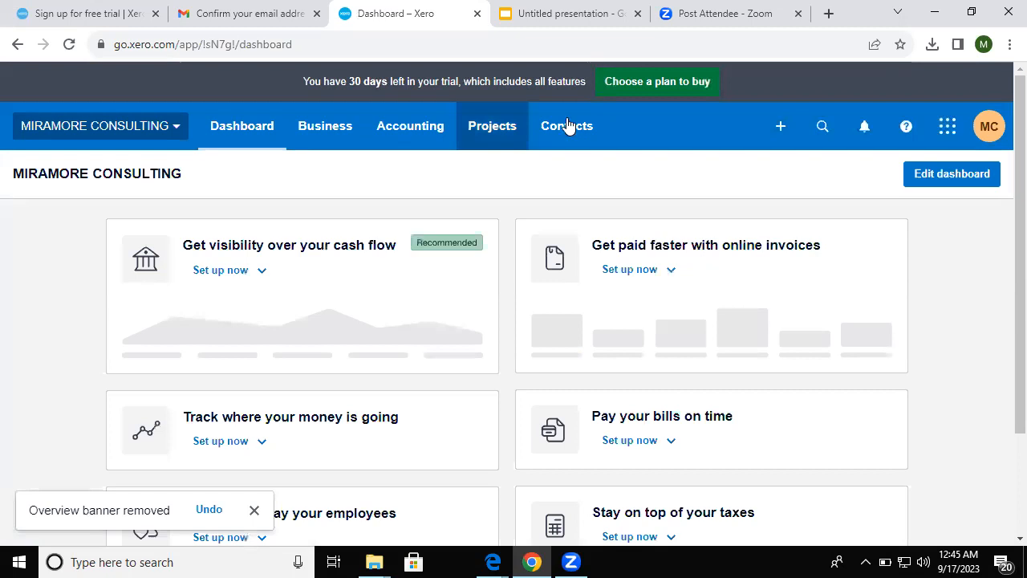
pyautogui.click(790, 126)
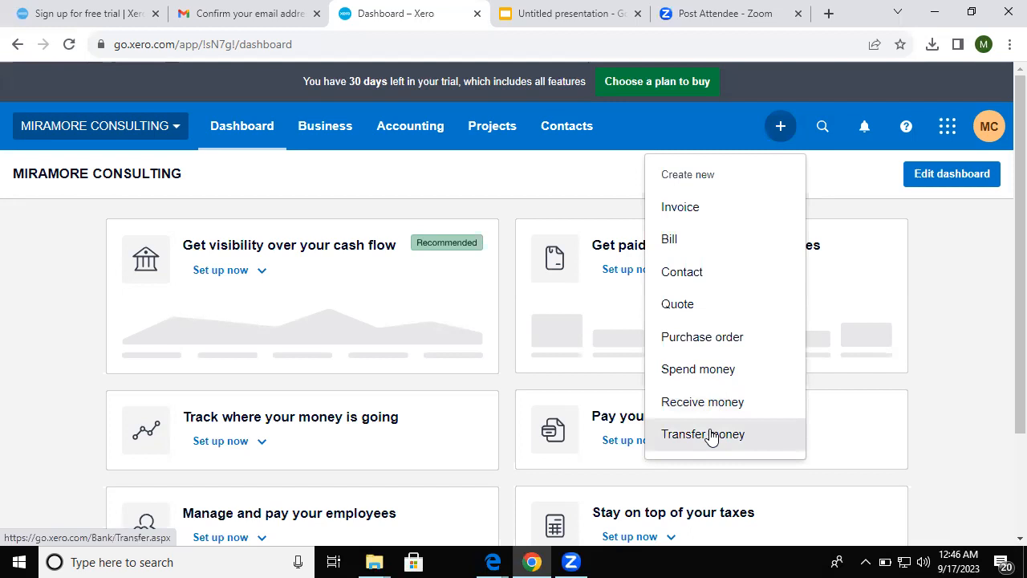
pyautogui.click(956, 138)
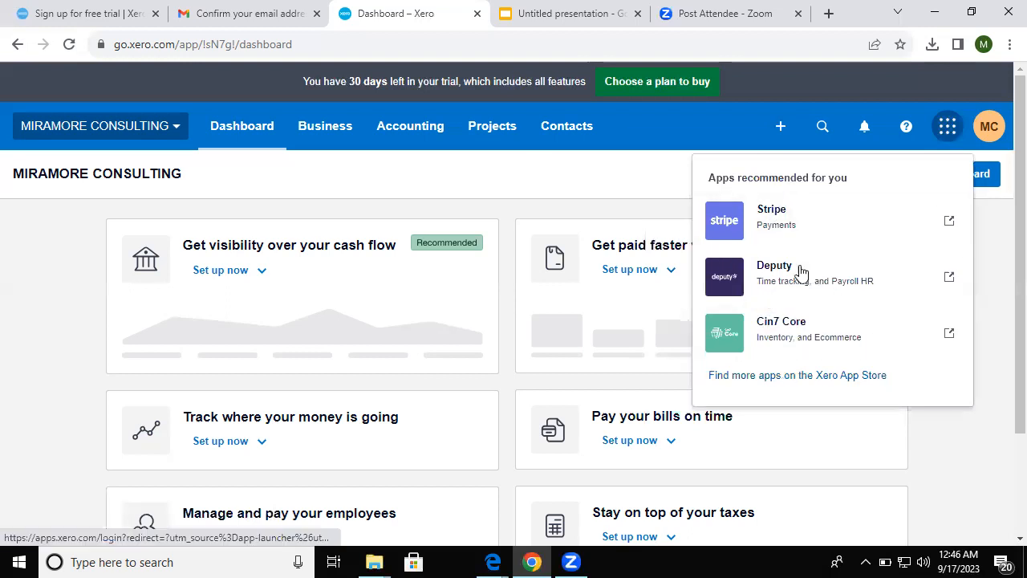
pyautogui.click(1000, 239)
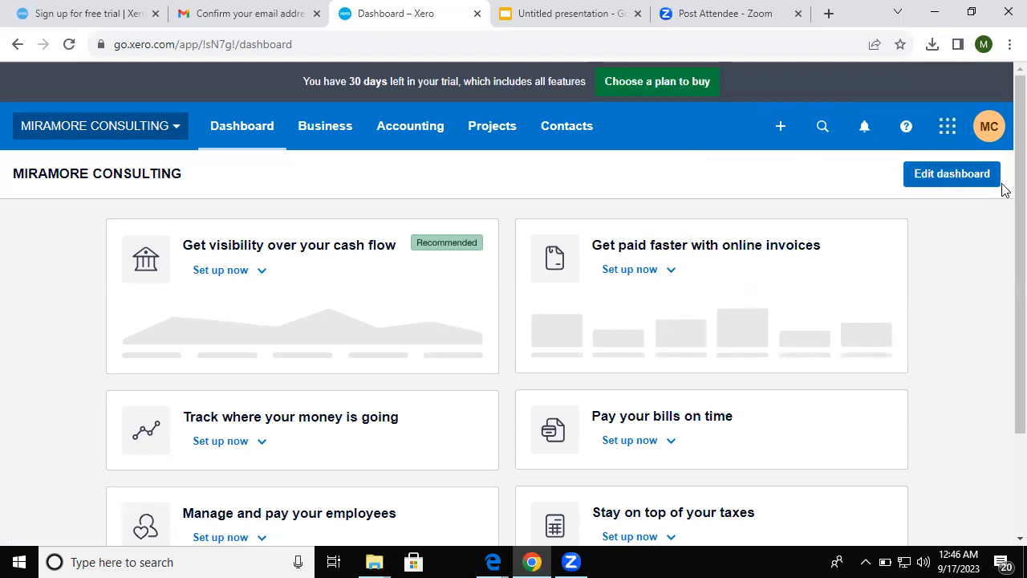
pyautogui.scroll(-2, 1004, 309)
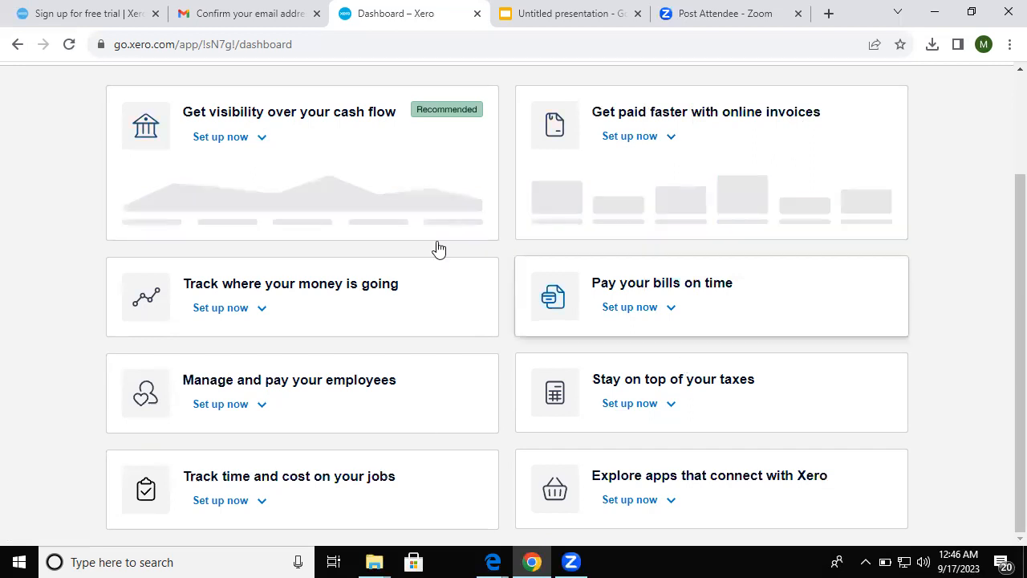
pyautogui.click(261, 406)
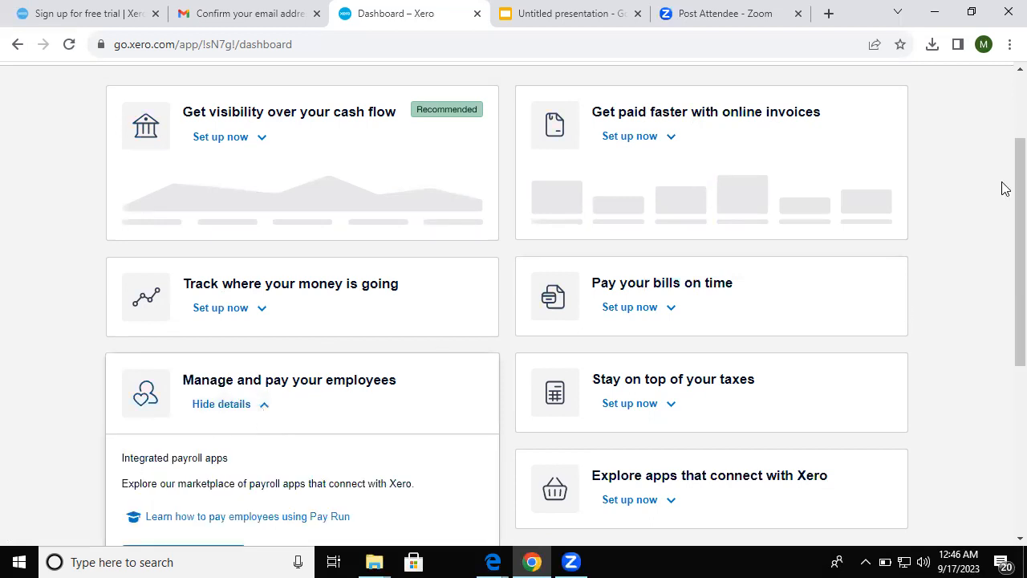
pyautogui.scroll(3, 311, 136)
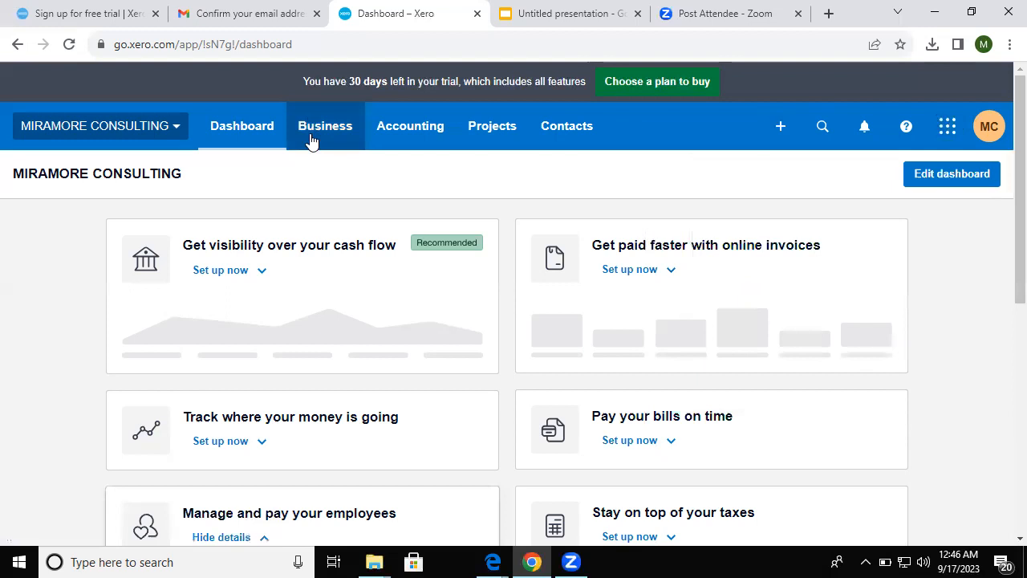
pyautogui.click(311, 140)
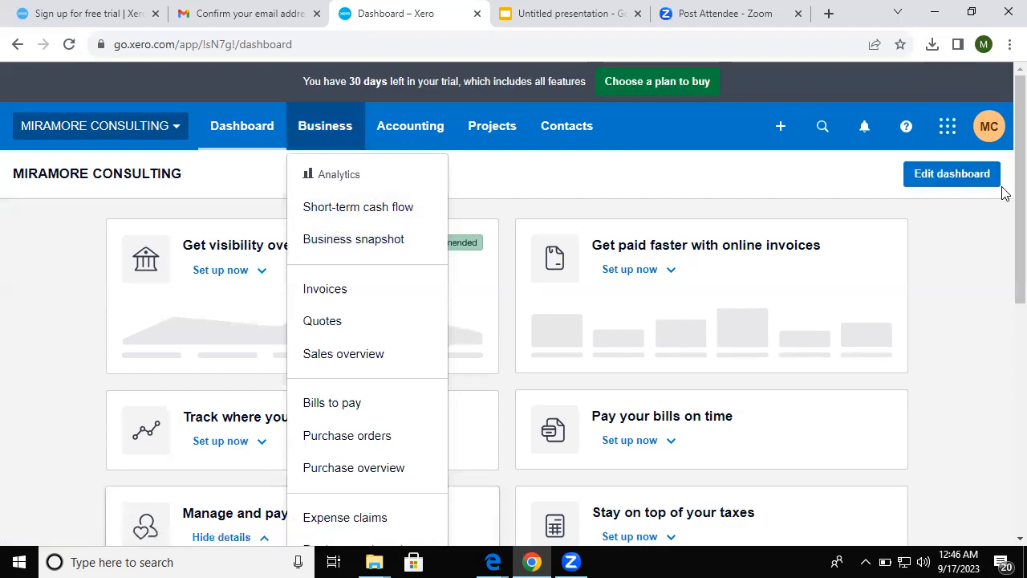
pyautogui.scroll(-2, 1005, 244)
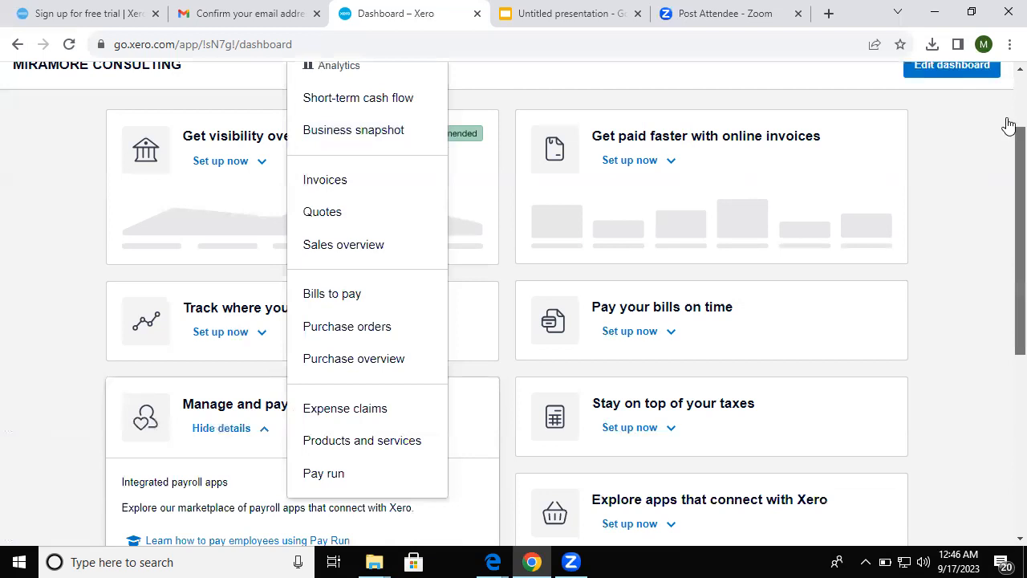
pyautogui.scroll(2, 727, 135)
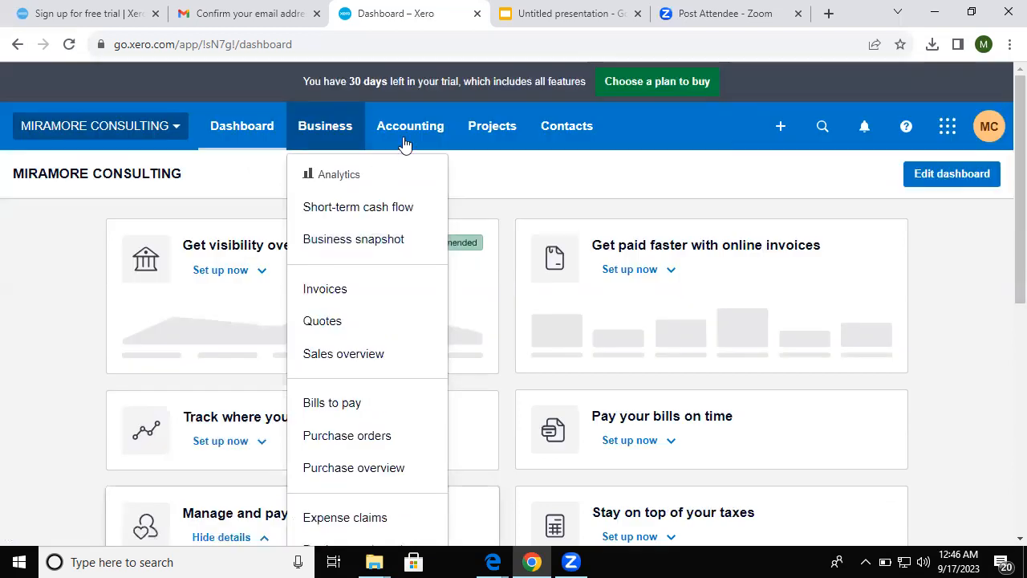
pyautogui.click(404, 142)
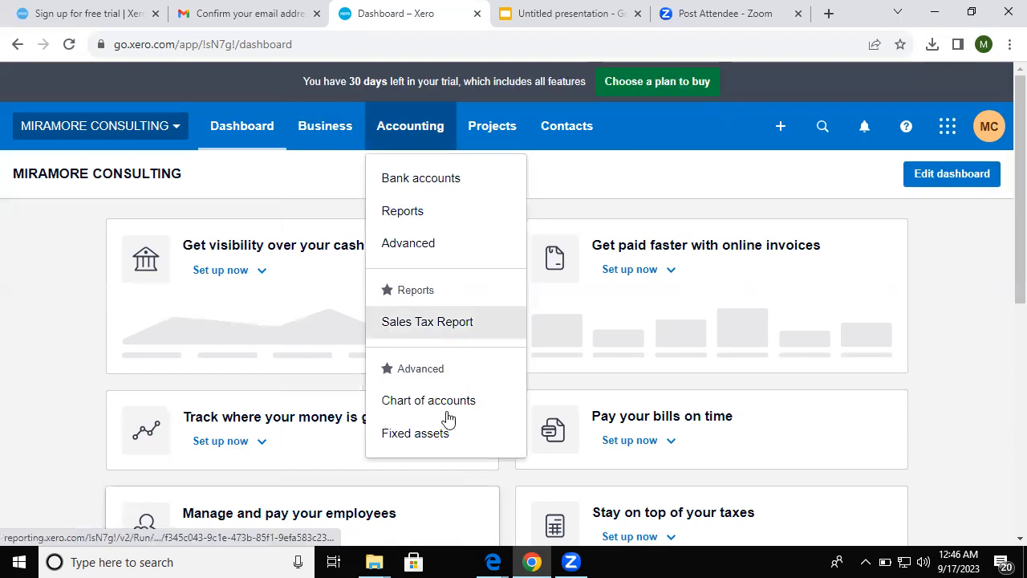
pyautogui.click(472, 152)
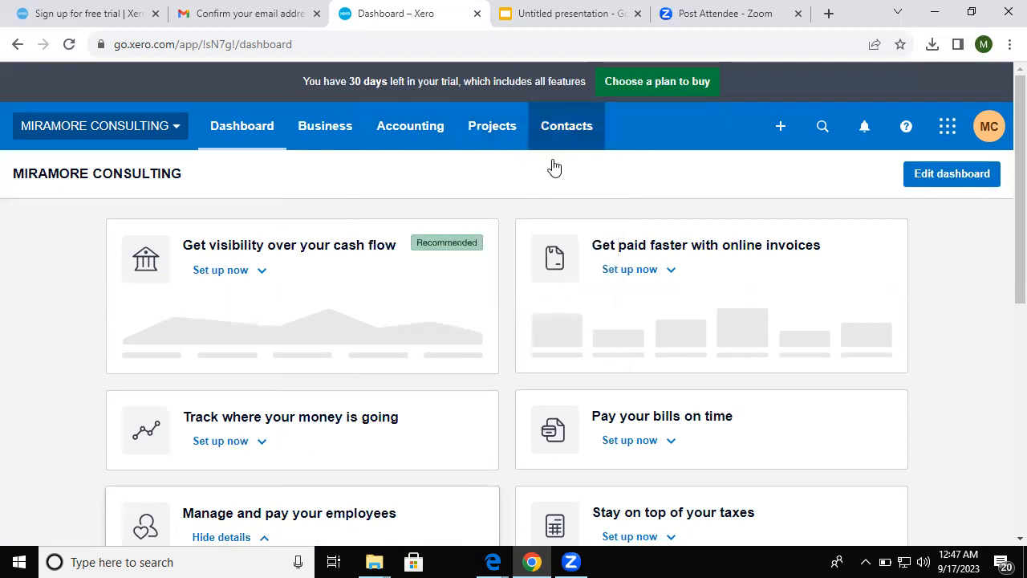
pyautogui.click(553, 162)
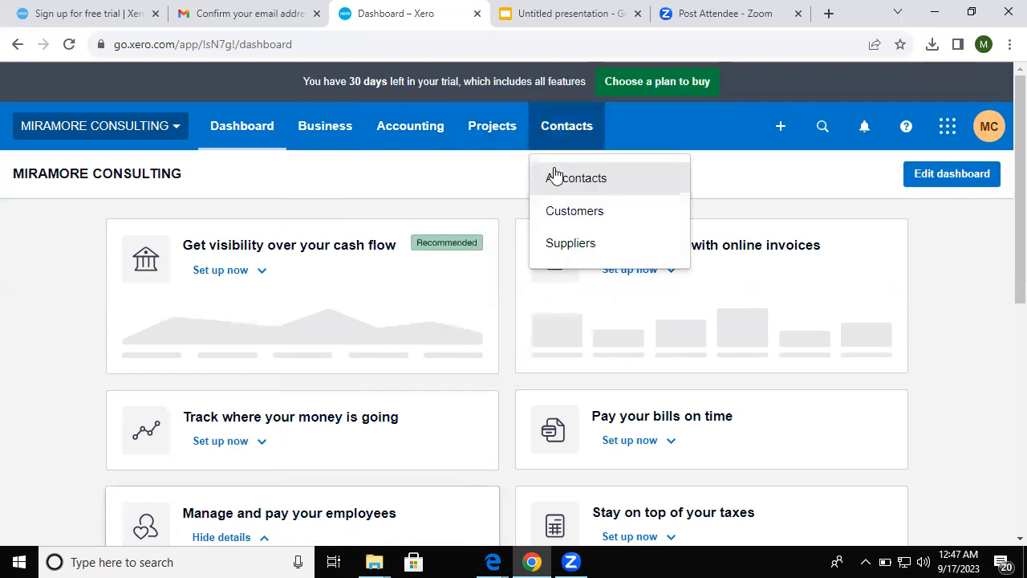
pyautogui.click(177, 134)
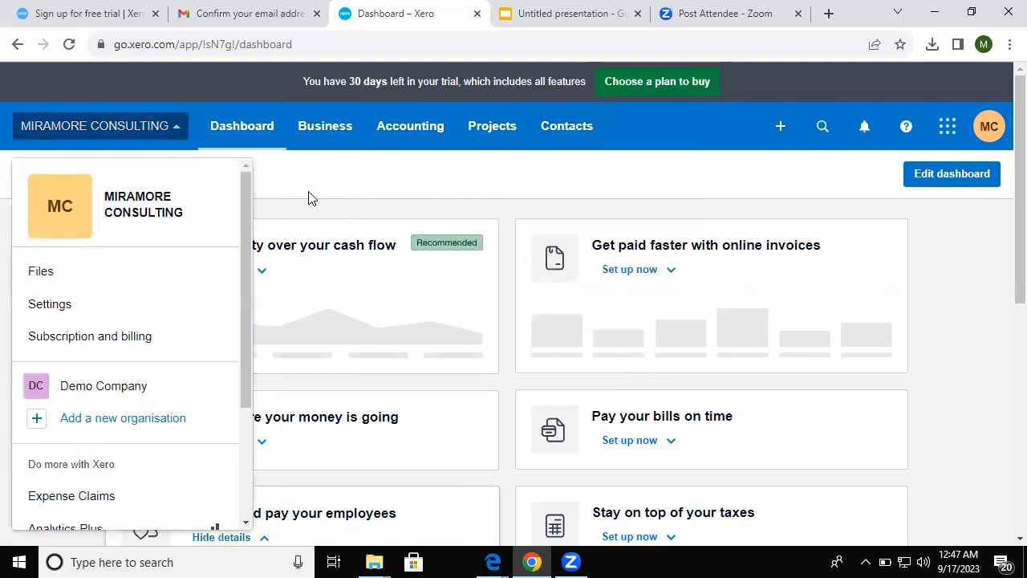
pyautogui.click(187, 132)
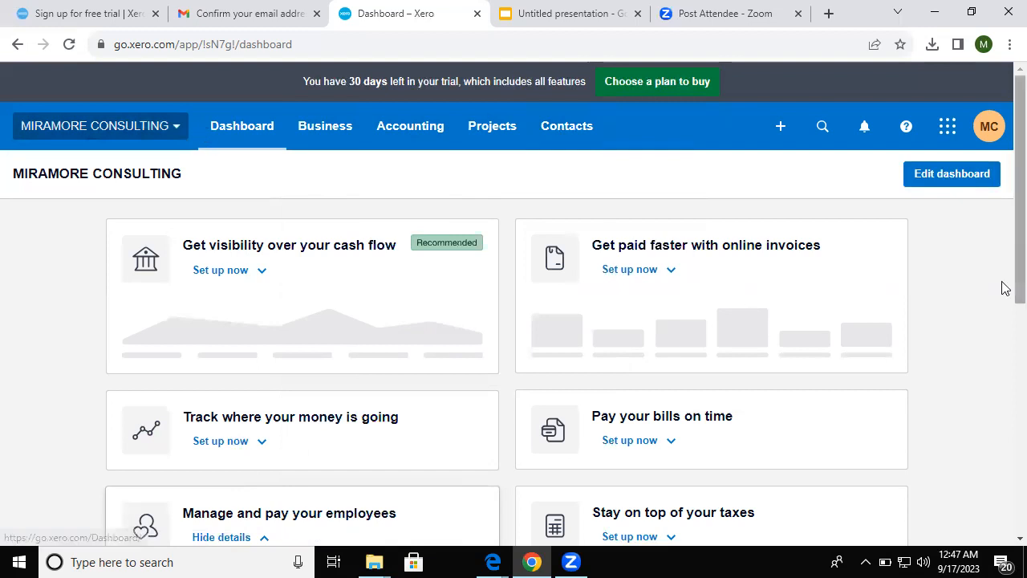
pyautogui.scroll(-2, 1005, 289)
pyautogui.scroll(2, 240, 181)
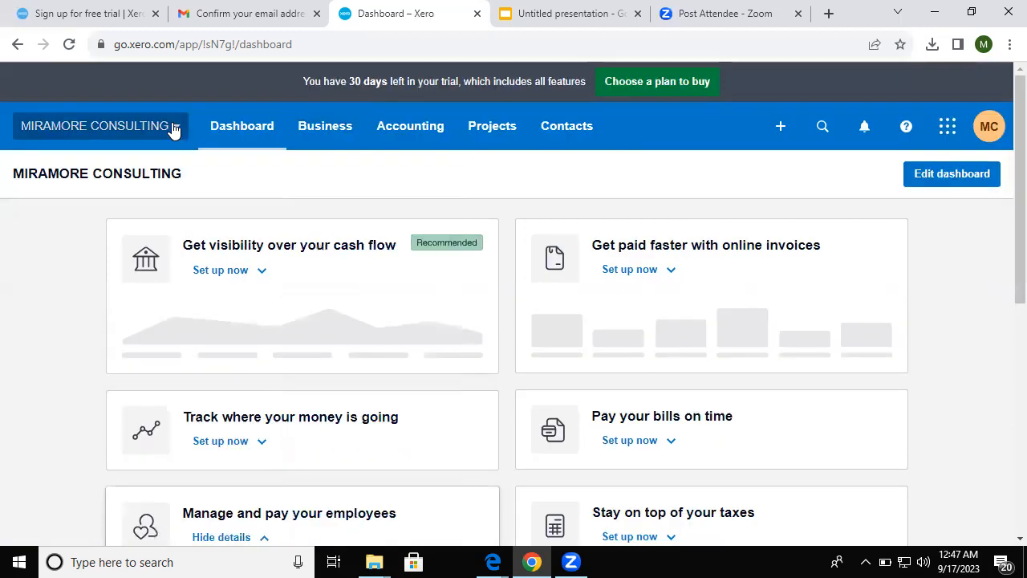
# - Open the MIRAMORE CONSULTING organisation menu and go to Organisation settings
pyautogui.click(174, 130)
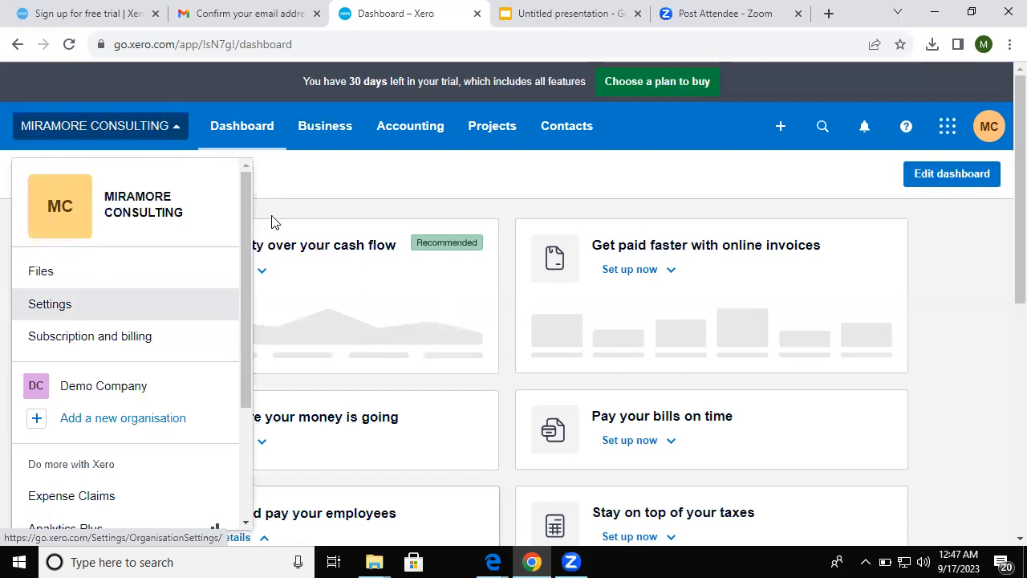
pyautogui.click(154, 131)
pyautogui.click(172, 130)
pyautogui.click(80, 303)
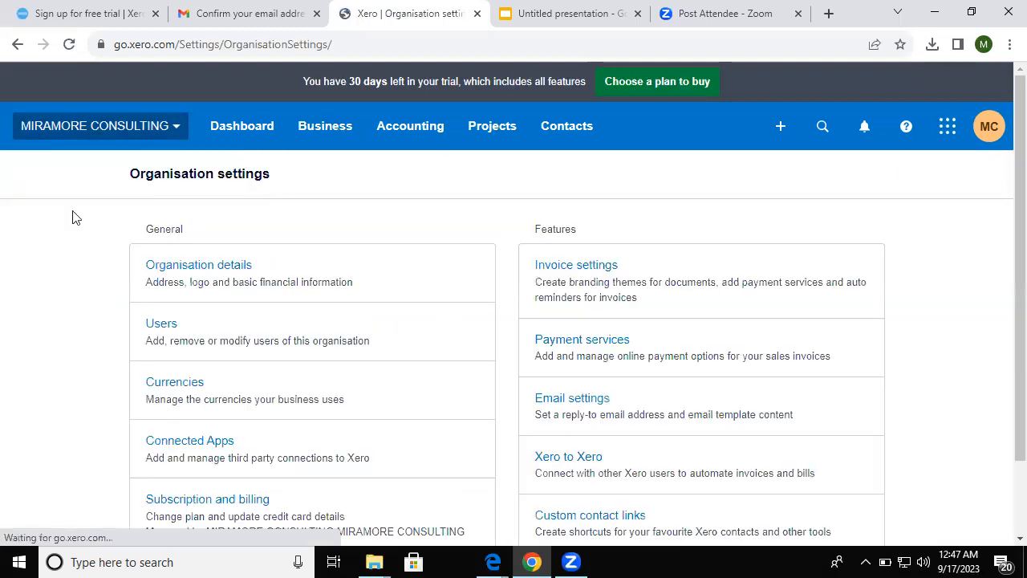
pyautogui.click(329, 291)
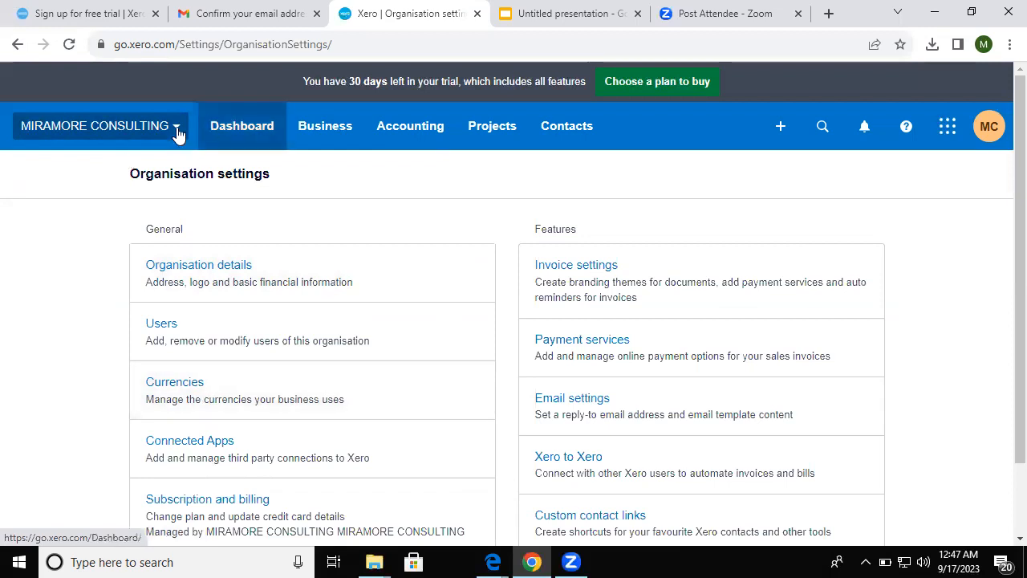
pyautogui.click(129, 134)
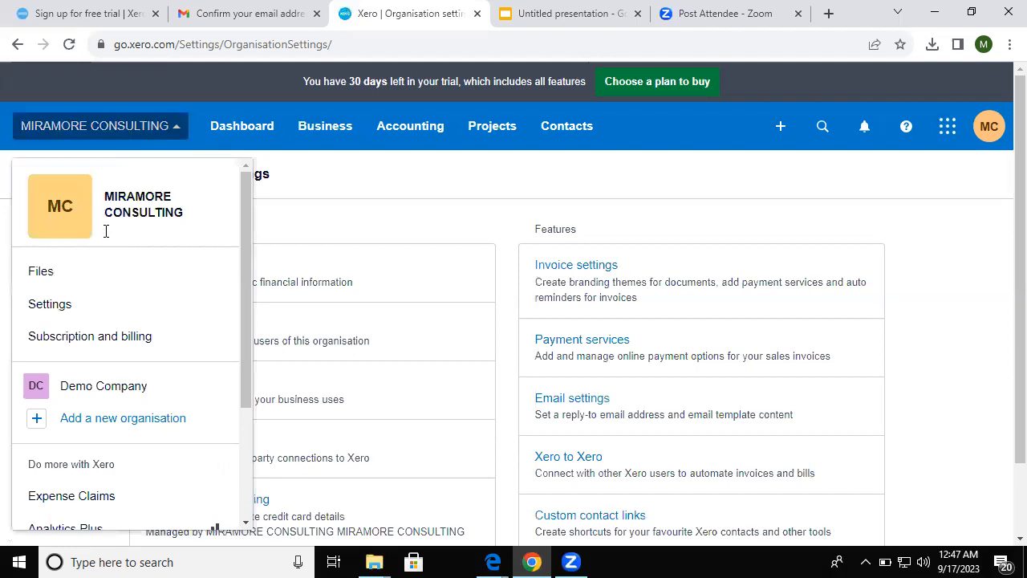
pyautogui.click(740, 190)
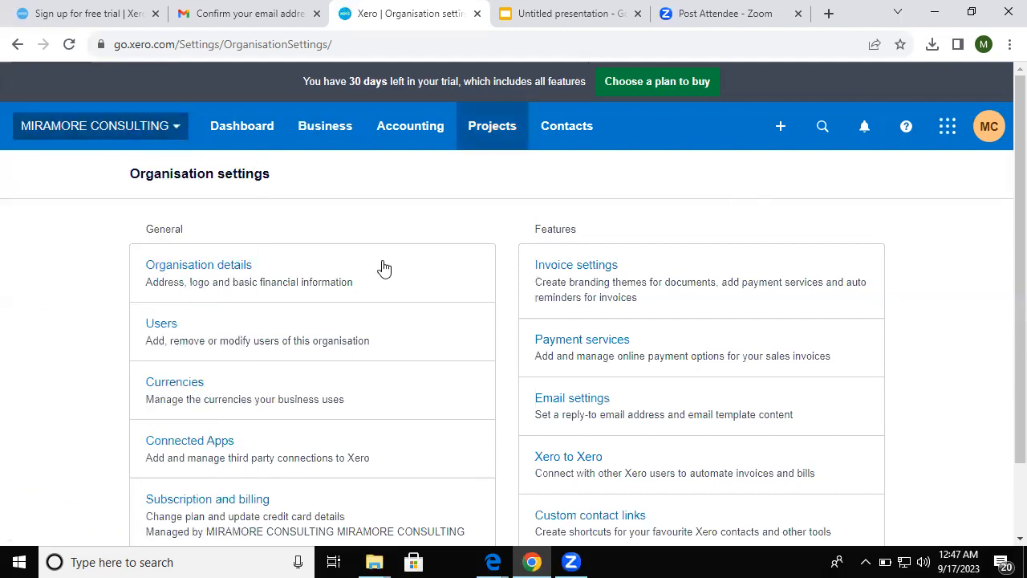
# - Open Organisation details and start uploading a company logo from the computer
pyautogui.click(207, 273)
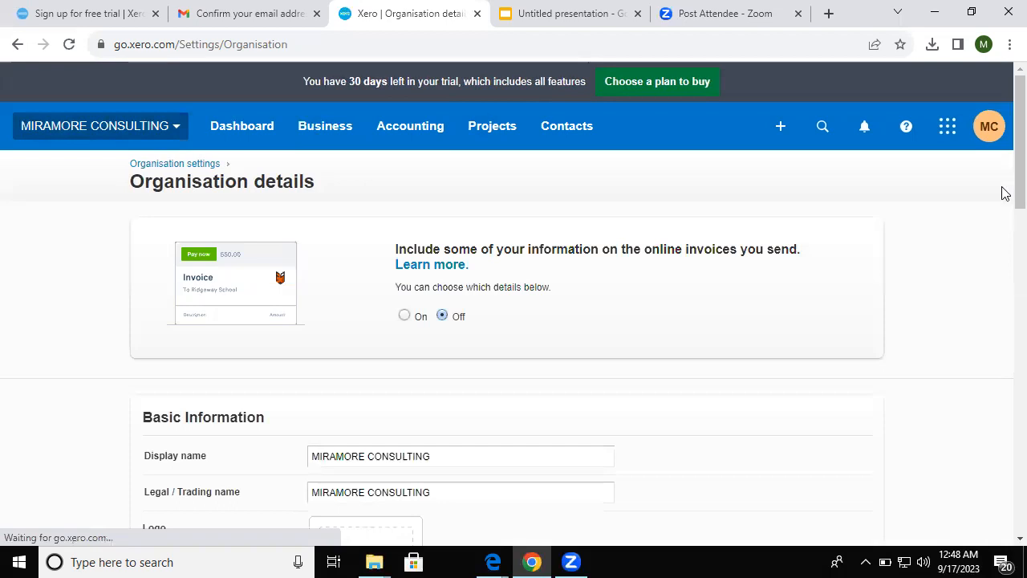
pyautogui.scroll(-3, 645, 244)
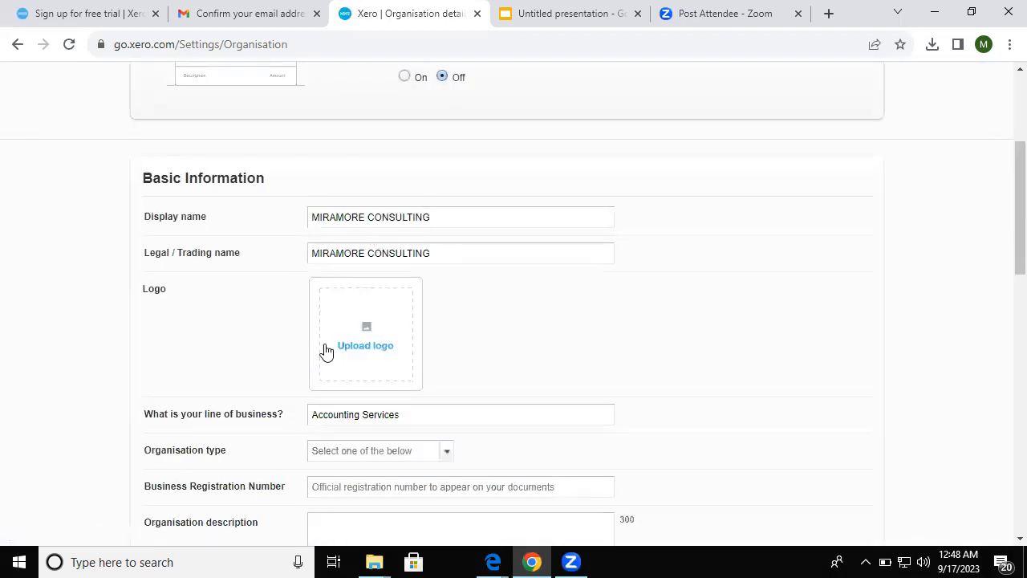
pyautogui.click(373, 345)
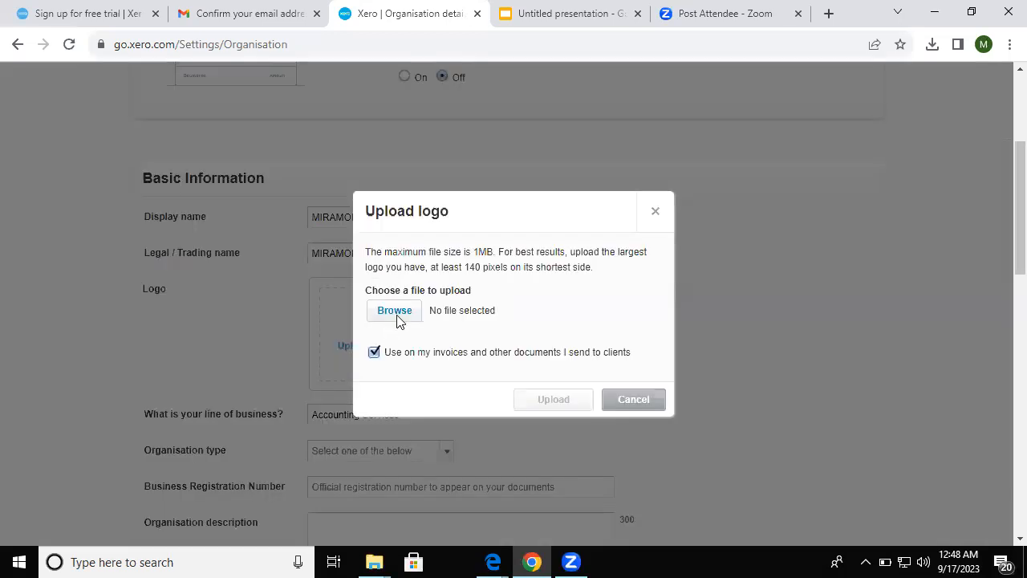
pyautogui.click(398, 320)
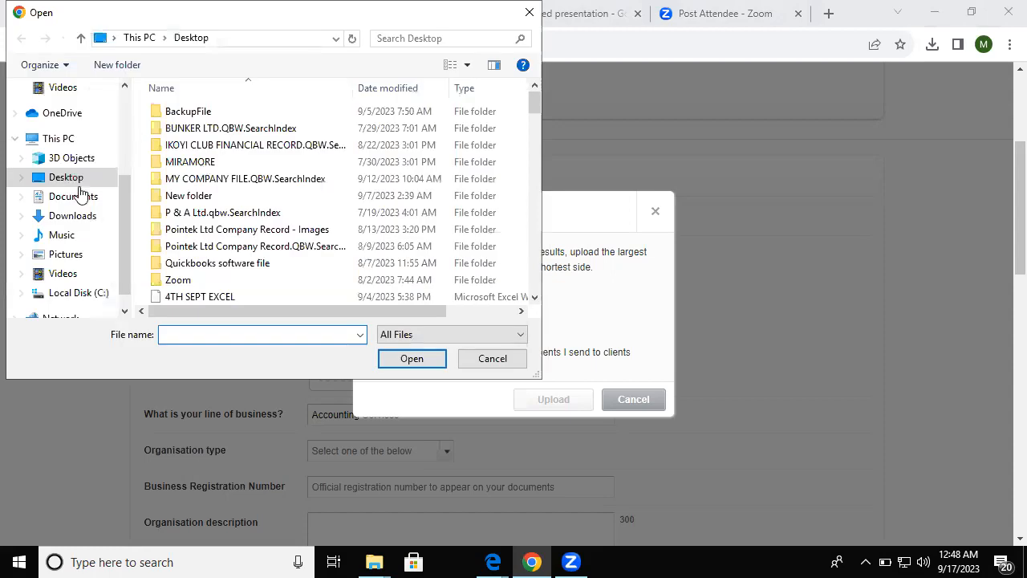
# - Select the MIRAMORE CONSULTING LOGO image in the Downloads folder as the logo file
pyautogui.click(199, 215)
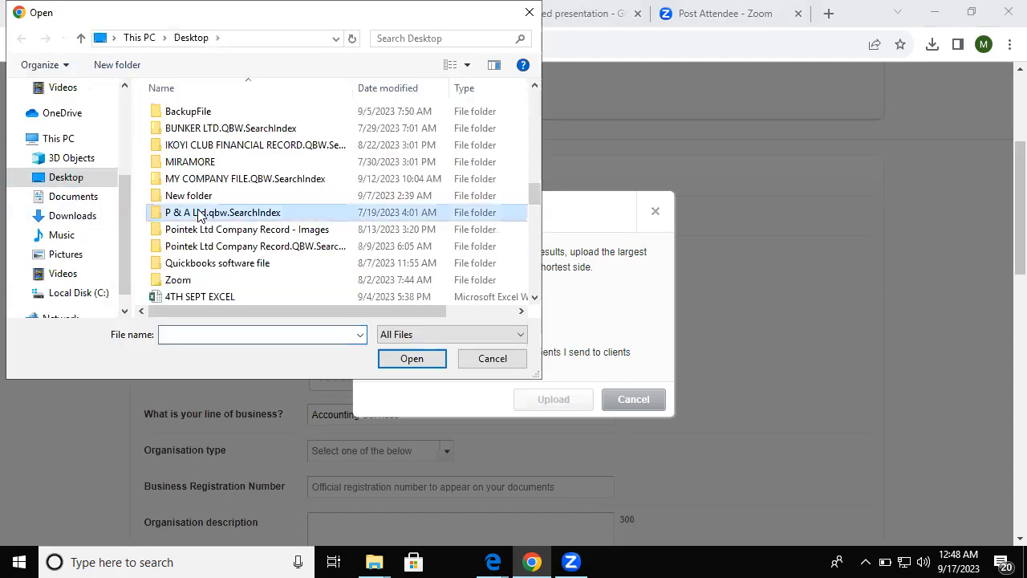
pyautogui.press('l')
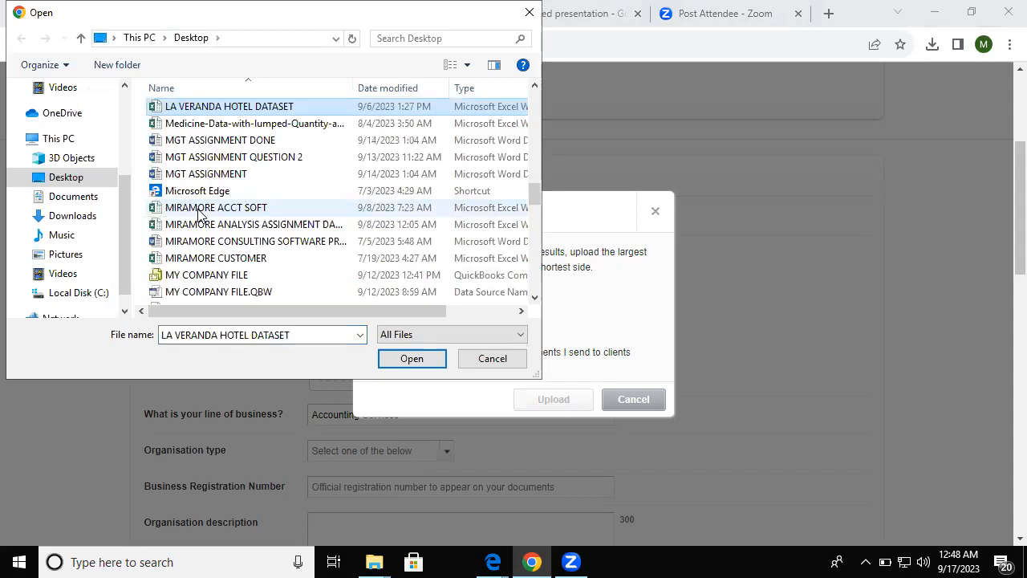
pyautogui.click(72, 215)
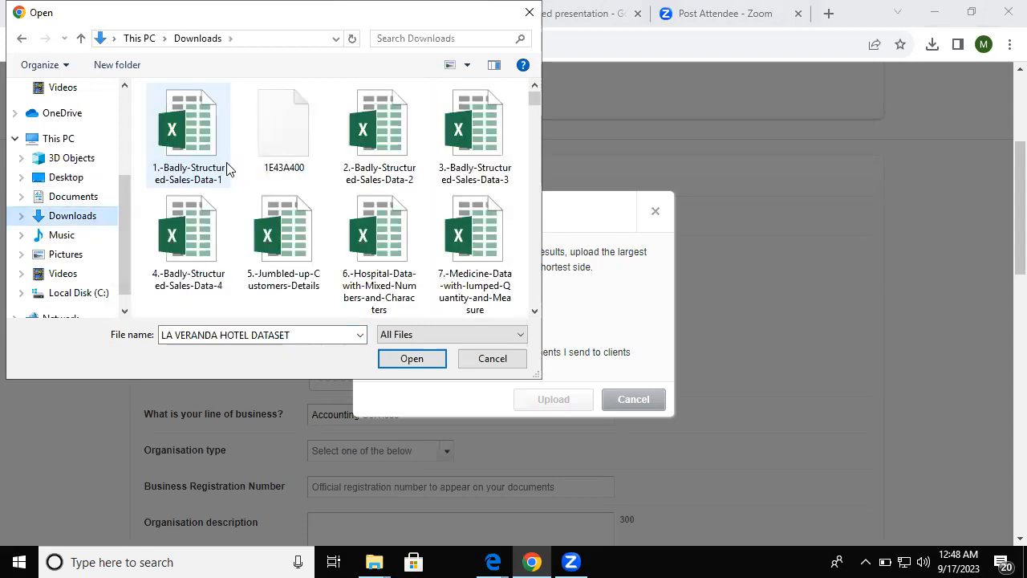
pyautogui.click(227, 169)
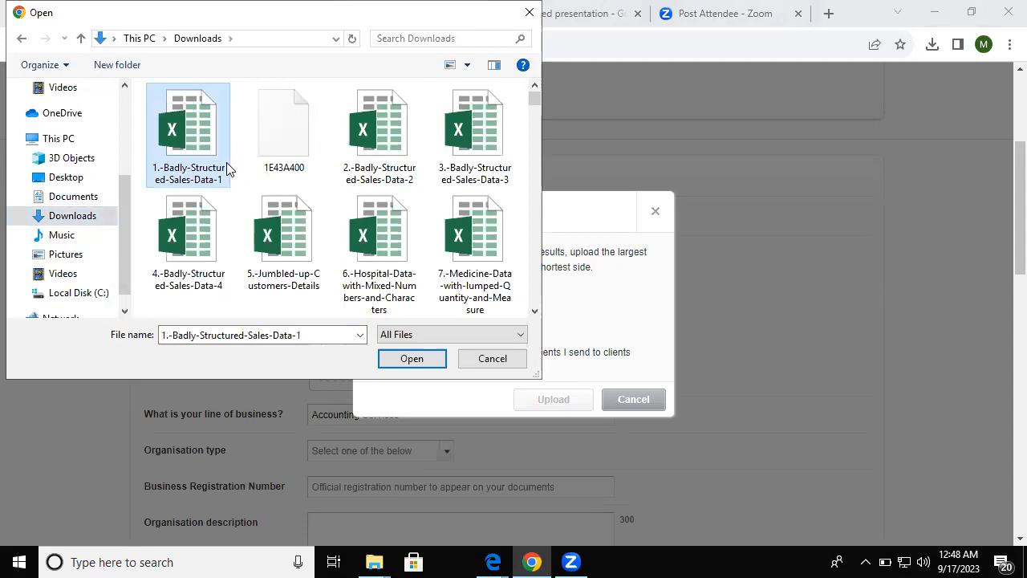
pyautogui.write('me')
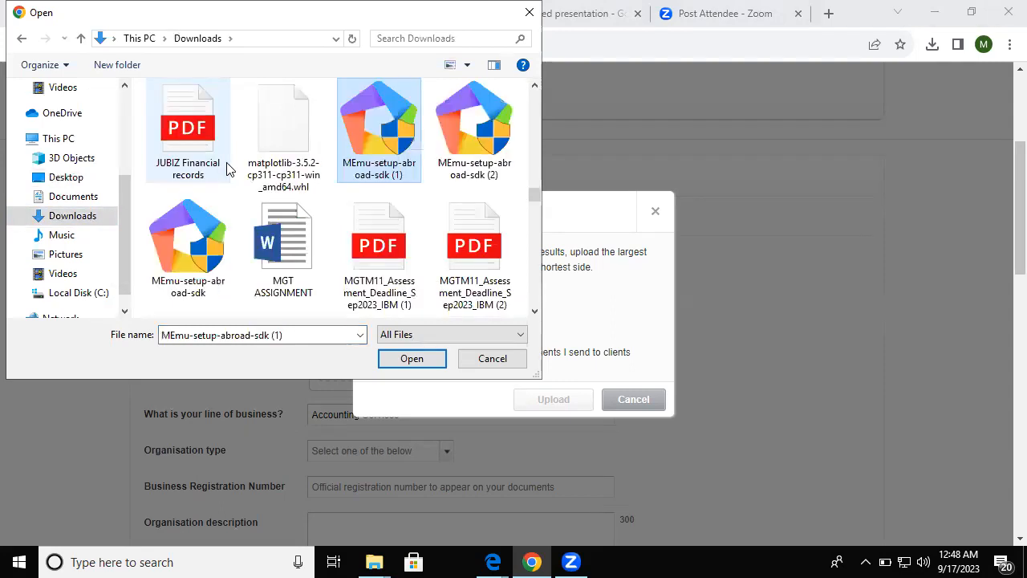
pyautogui.press('m')
pyautogui.press('m')
pyautogui.press('m')
pyautogui.press('m')
pyautogui.press('m')
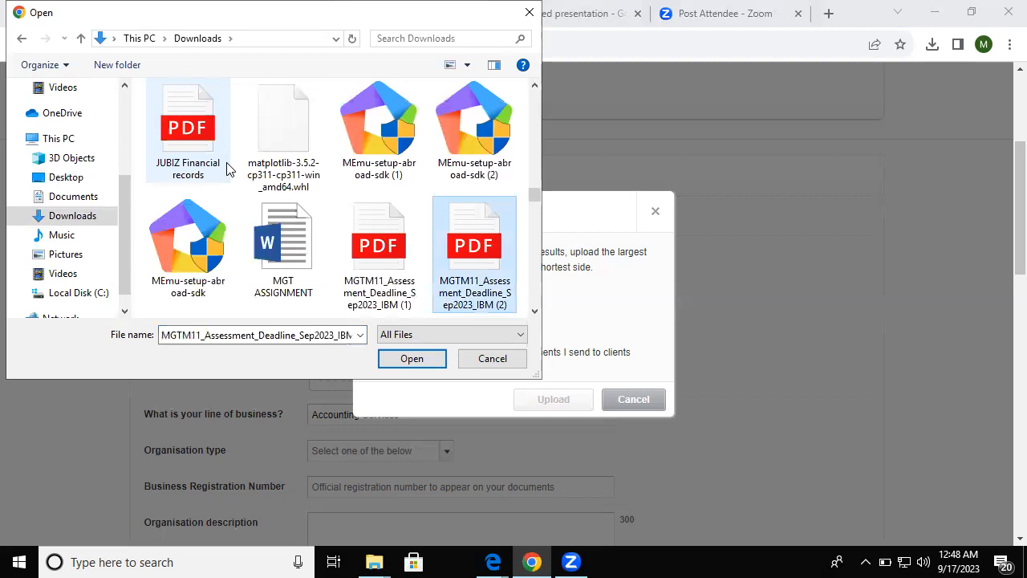
pyautogui.press('m')
pyautogui.press('m')
pyautogui.press('m')
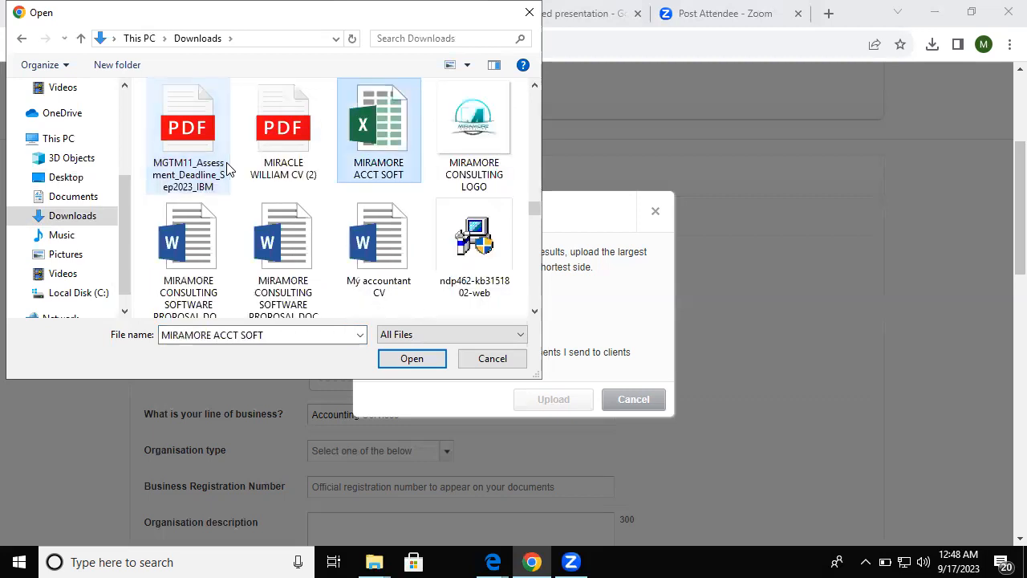
pyautogui.press('m')
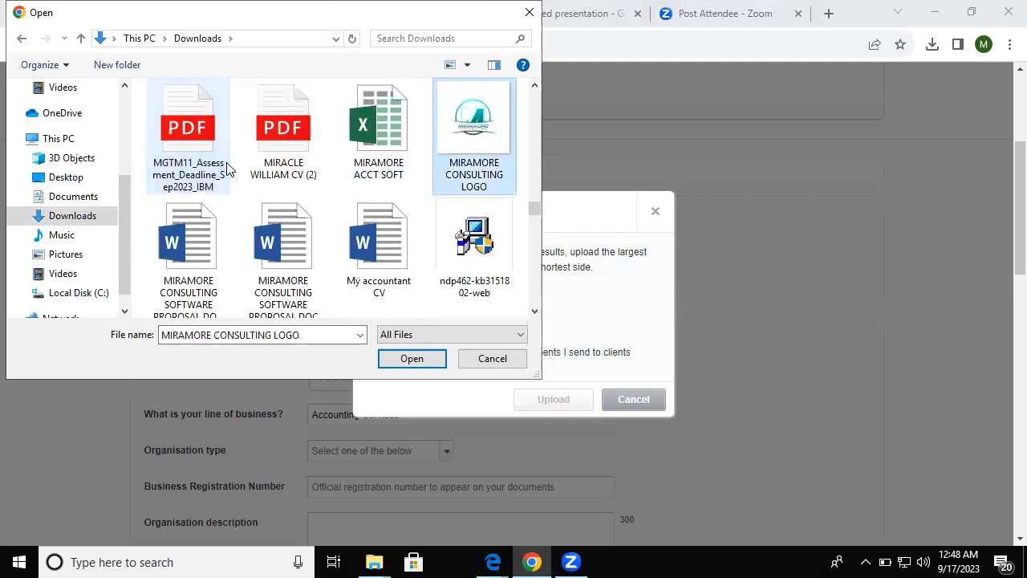
pyautogui.click(412, 358)
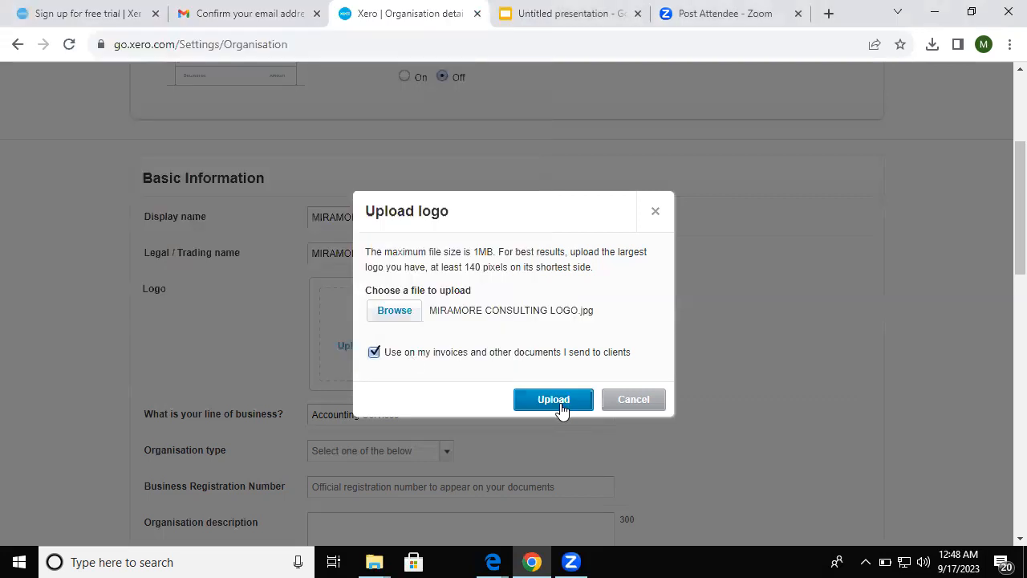
# - Upload the chosen MIRAMORE CONSULTING logo and check it under Basic Information
pyautogui.click(560, 402)
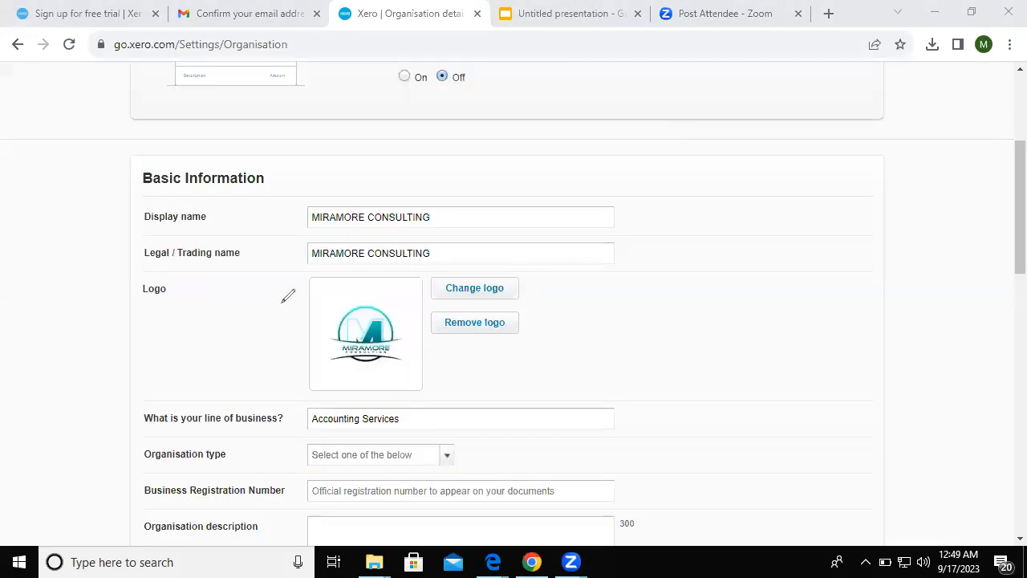
pyautogui.moveTo(291, 291); pyautogui.dragTo(425, 271)
pyautogui.moveTo(280, 301)
pyautogui.mouseDown()
pyautogui.moveTo(432, 216)
pyautogui.moveTo(388, 277)
pyautogui.mouseUp()
pyautogui.moveTo(519, 288); pyautogui.dragTo(577, 271)
pyautogui.moveTo(520, 287)
pyautogui.mouseDown()
pyautogui.moveTo(525, 278)
pyautogui.moveTo(545, 293)
pyautogui.mouseUp()
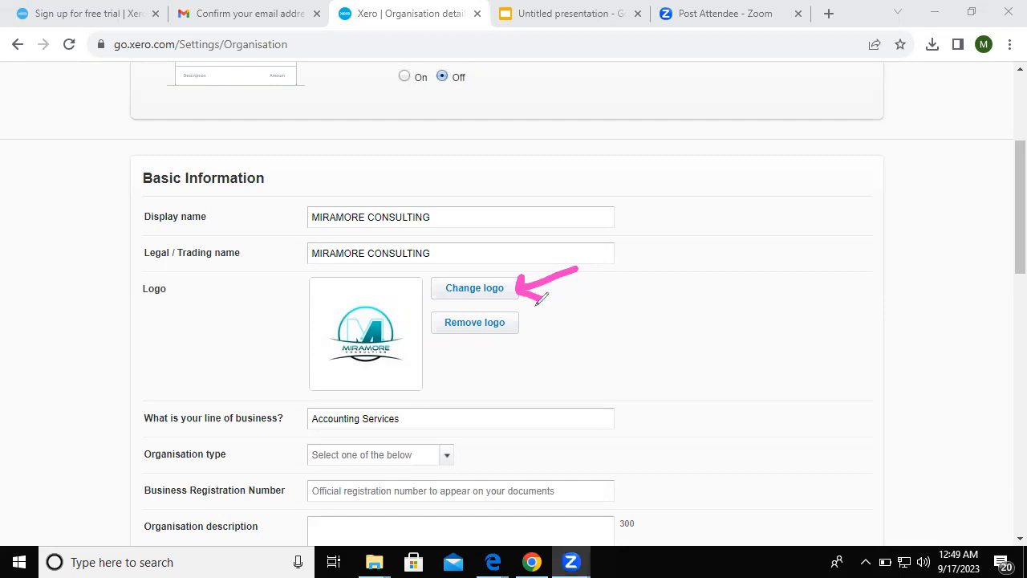
pyautogui.moveTo(553, 304); pyautogui.dragTo(523, 320)
pyautogui.moveTo(526, 308)
pyautogui.mouseDown()
pyautogui.moveTo(523, 321)
pyautogui.moveTo(561, 326)
pyautogui.mouseUp()
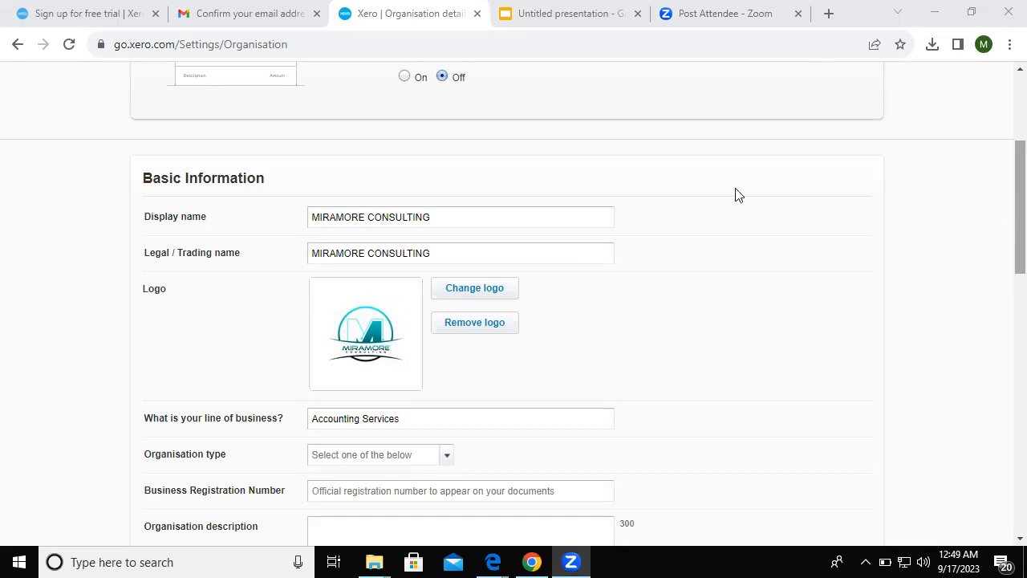
pyautogui.scroll(-3, 738, 195)
# - Set the organisation type to Person and open a blank Chrome tab
pyautogui.click(607, 154)
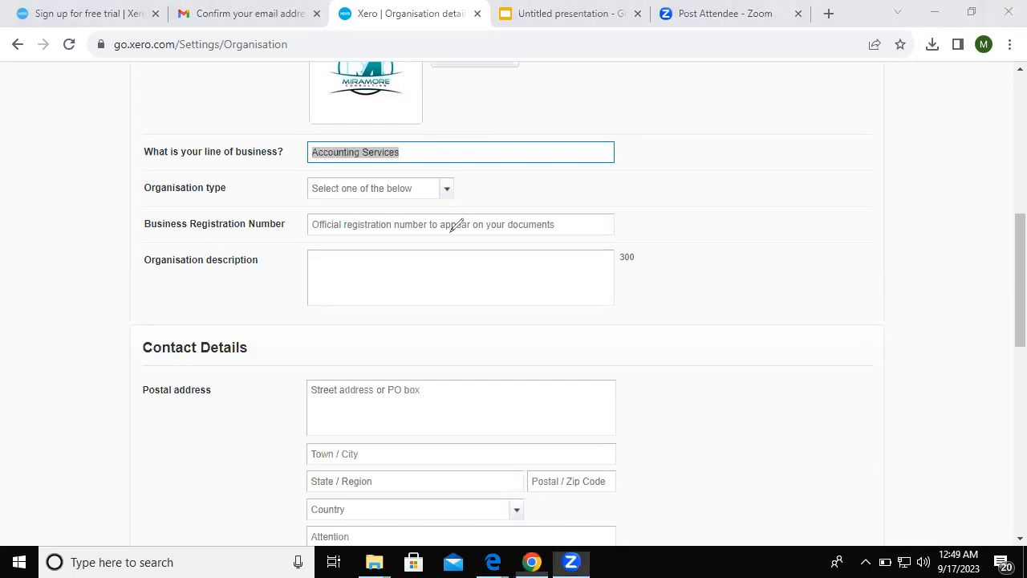
pyautogui.moveTo(459, 186)
pyautogui.mouseDown()
pyautogui.moveTo(512, 178)
pyautogui.moveTo(484, 196)
pyautogui.mouseUp()
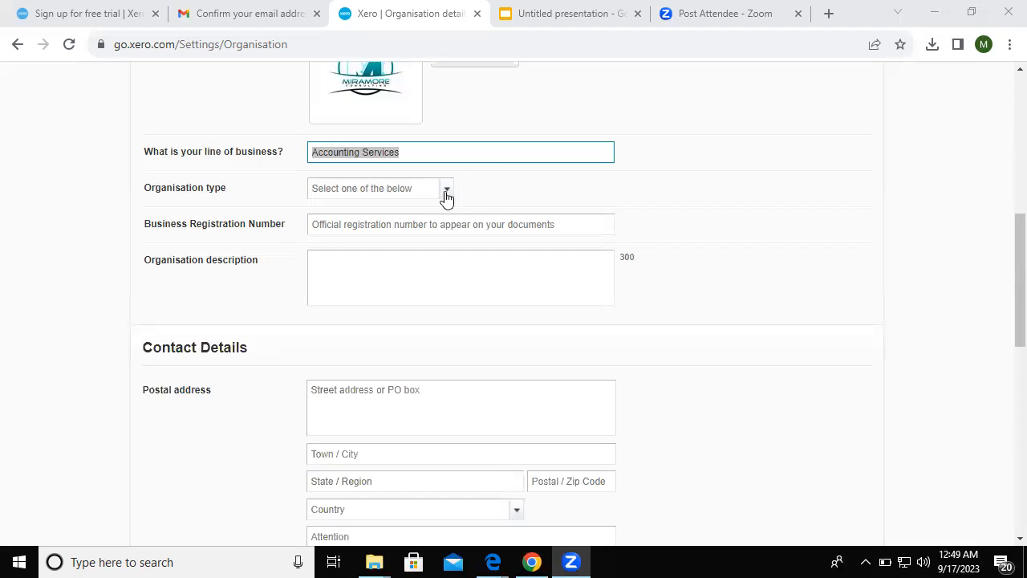
pyautogui.click(447, 197)
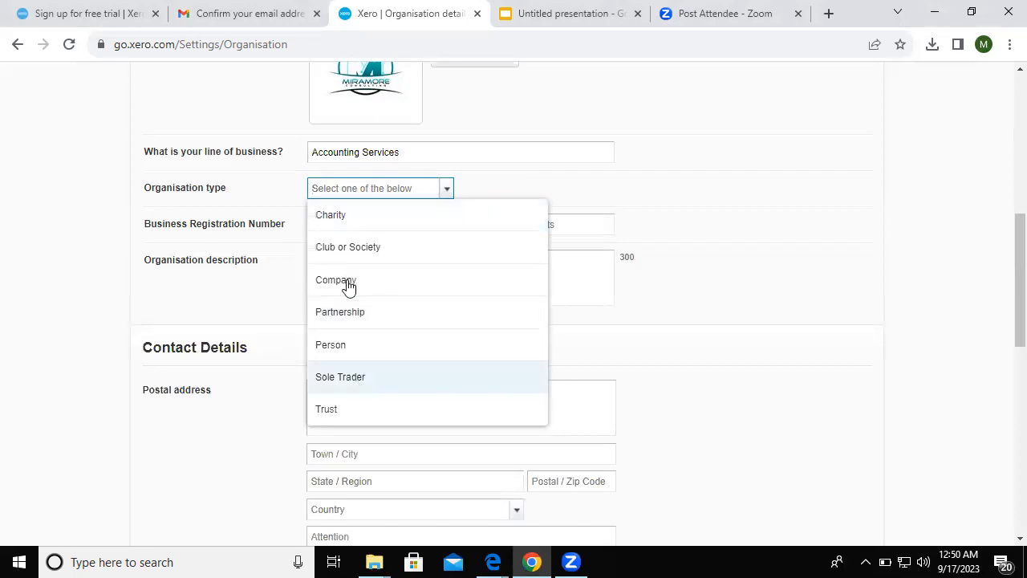
pyautogui.click(342, 354)
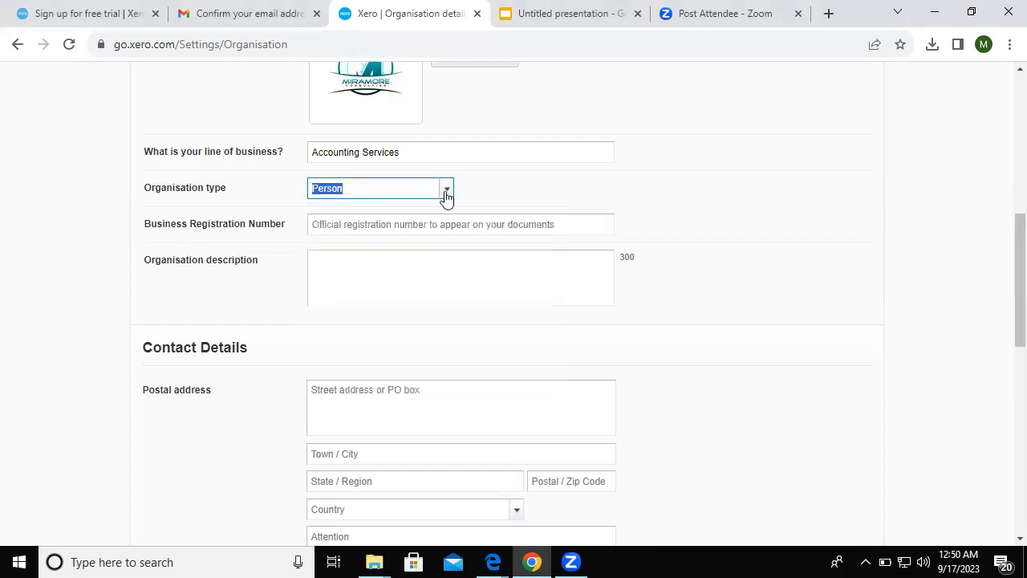
pyautogui.click(446, 192)
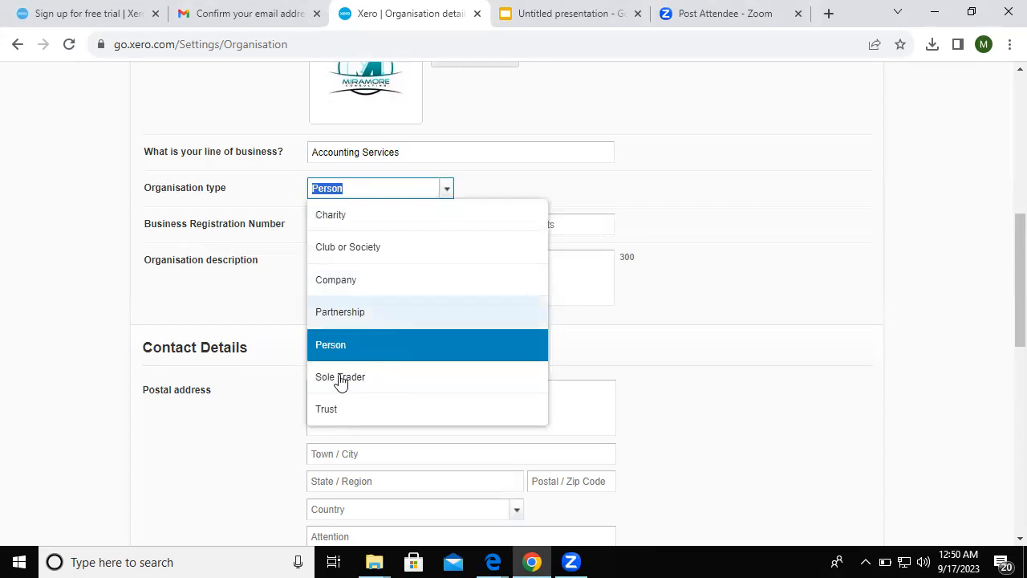
pyautogui.click(337, 357)
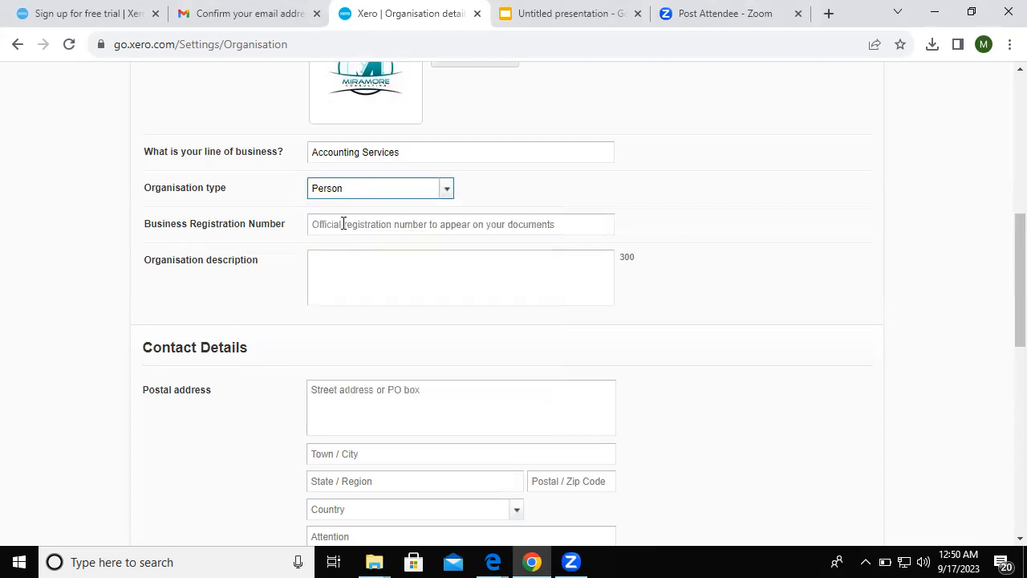
pyautogui.click(343, 224)
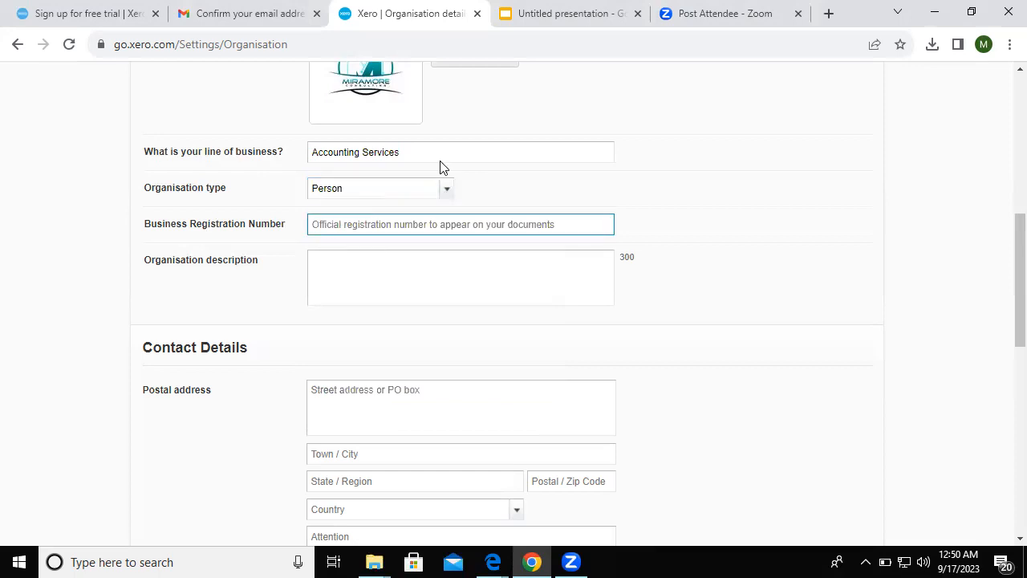
pyautogui.click(827, 14)
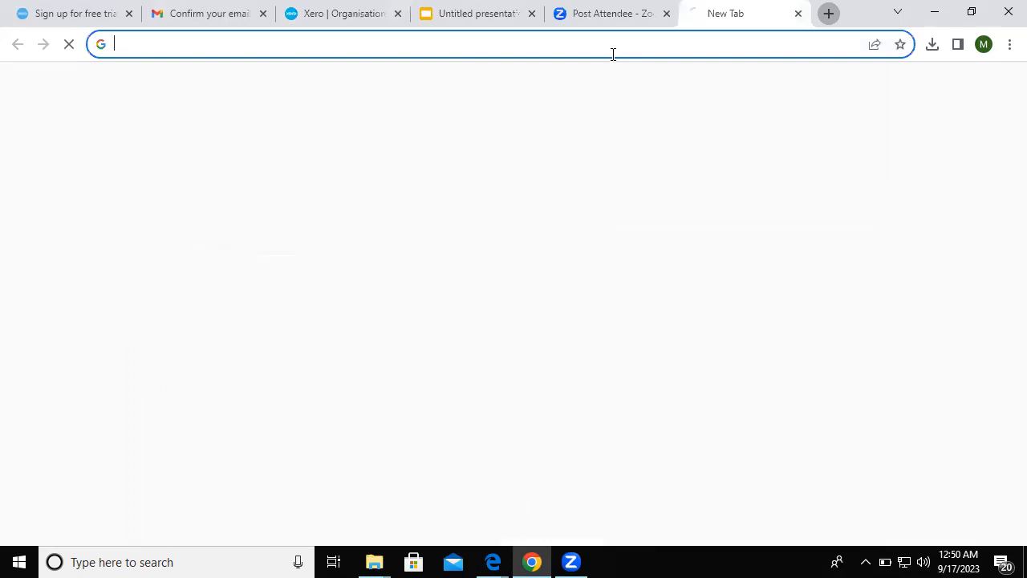
pyautogui.click(613, 54)
pyautogui.write('W')
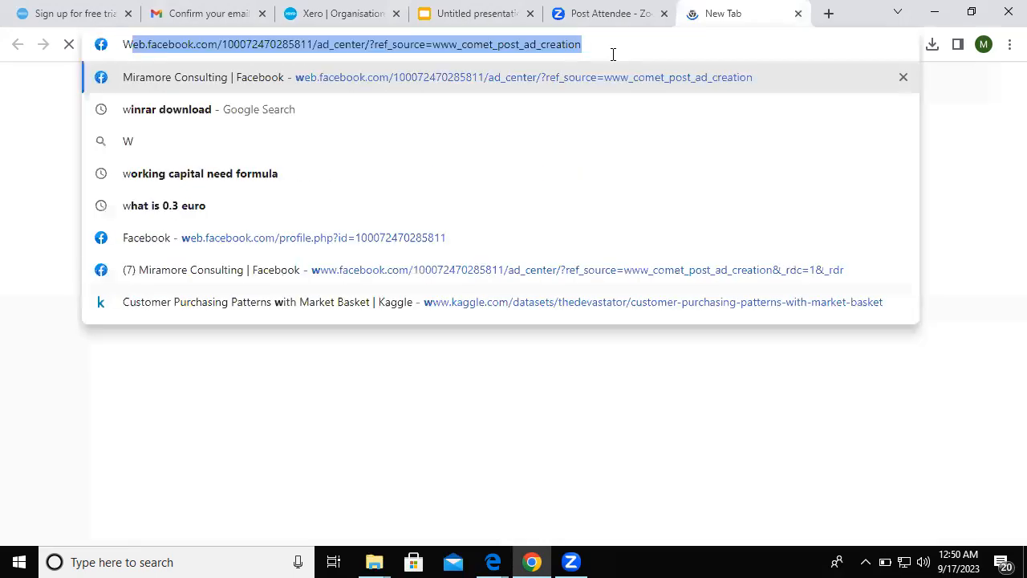
pyautogui.press('Escape')
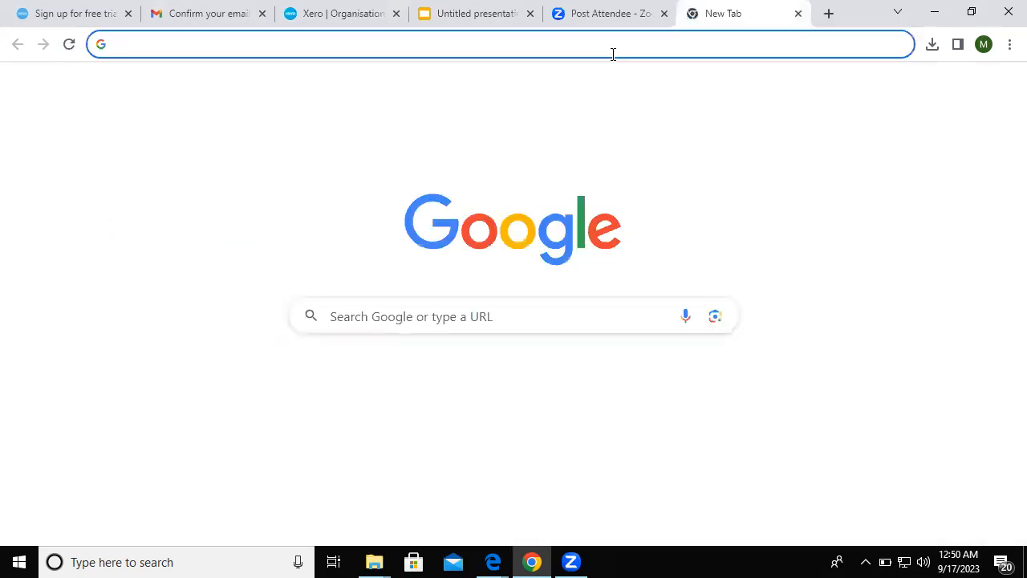
pyautogui.write('www.')
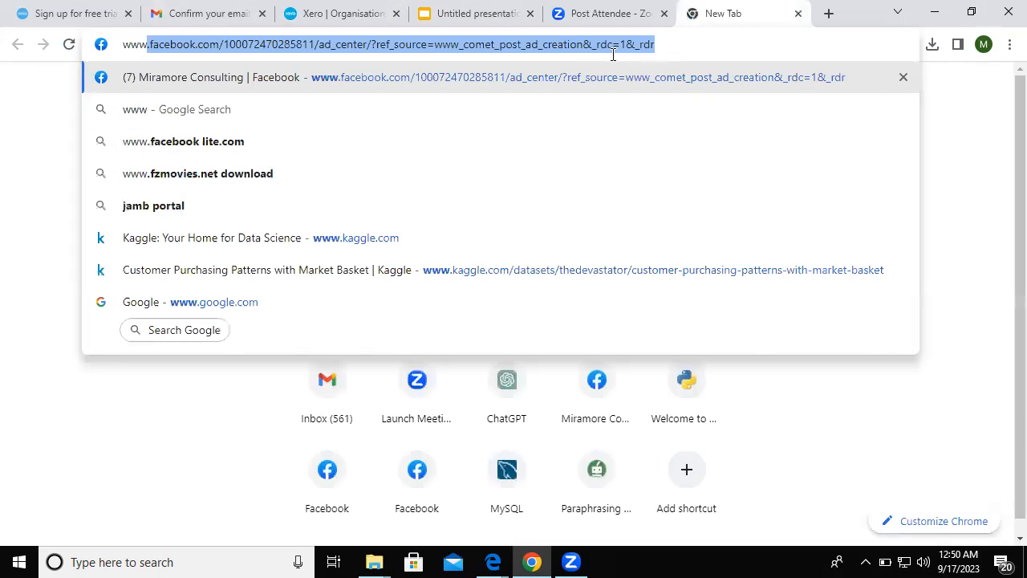
pyautogui.write('miram')
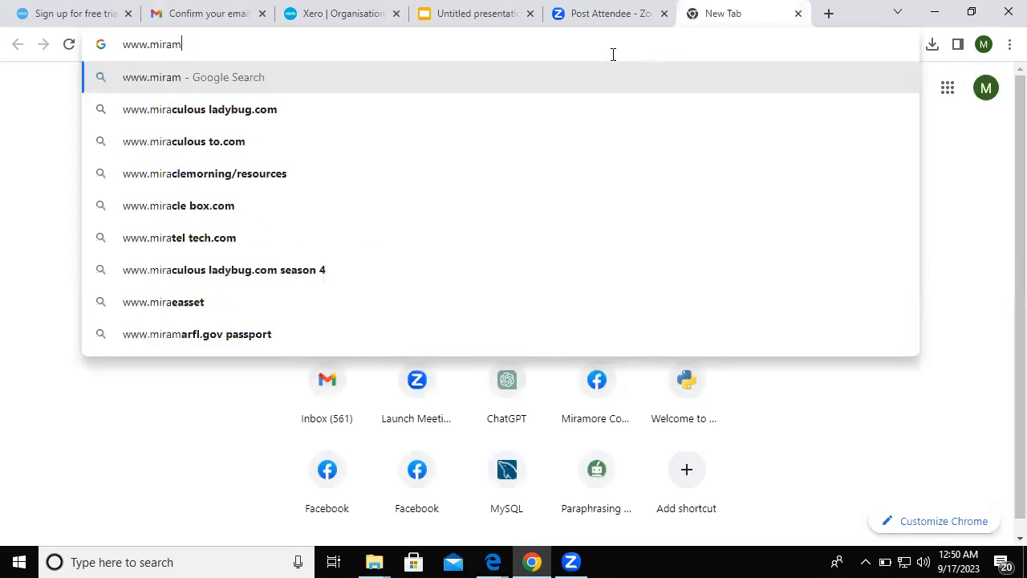
pyautogui.write('ore.co')
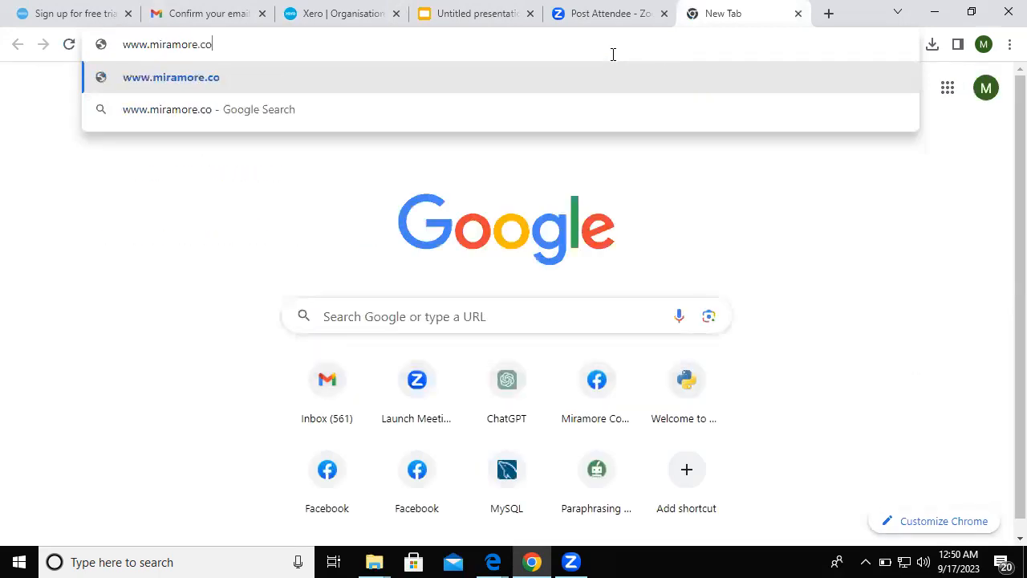
pyautogui.write('m.ng')
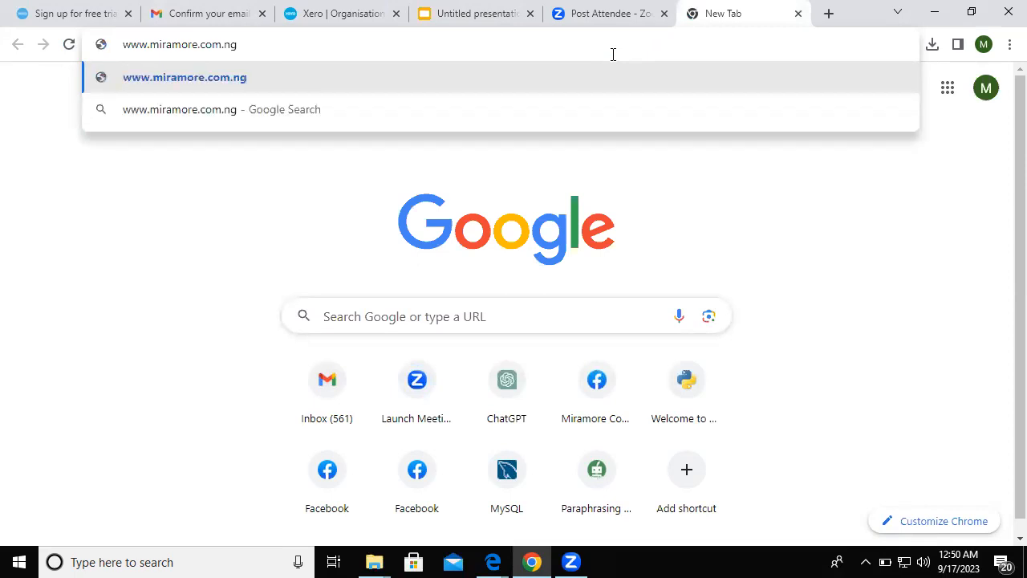
pyautogui.press('Return')
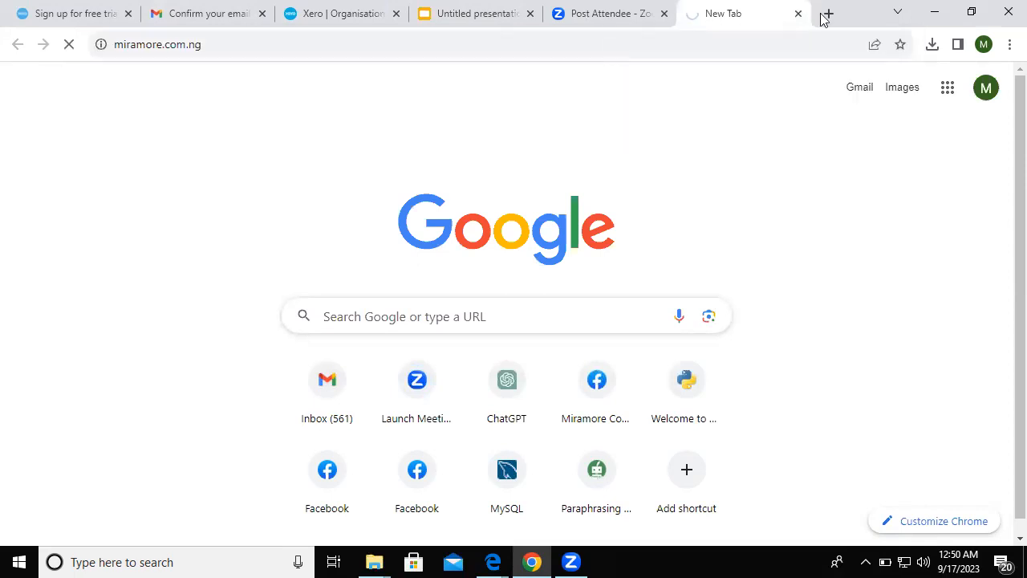
# - Search Google for 'miramore' in another new tab
pyautogui.hotkey('ctrl', 't')
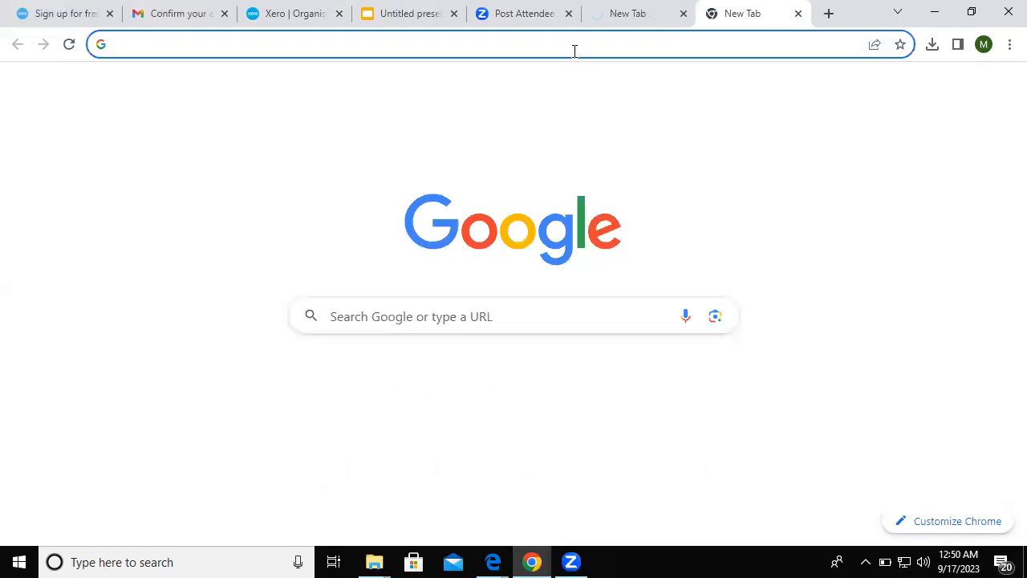
pyautogui.click(574, 51)
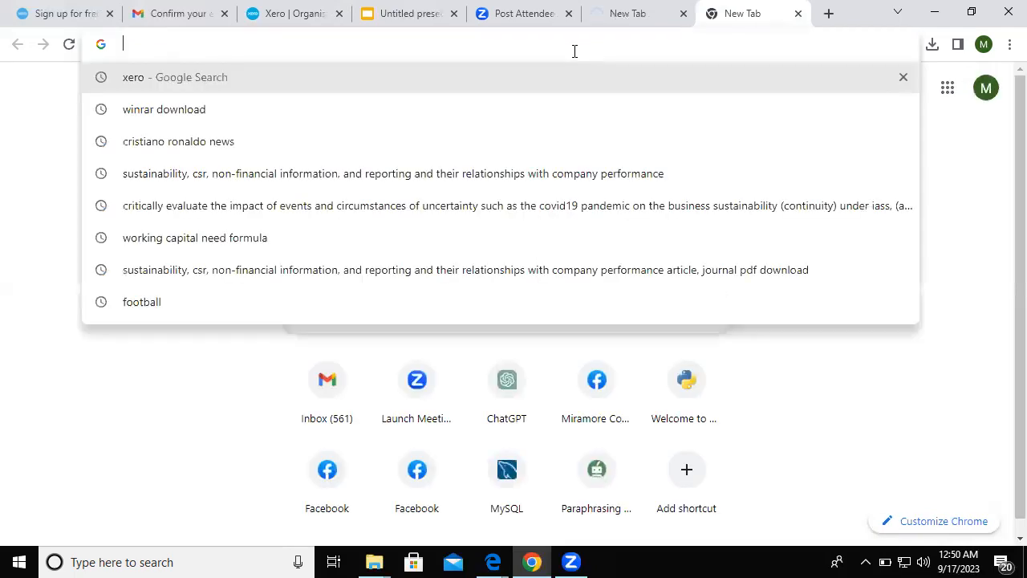
pyautogui.write('miram')
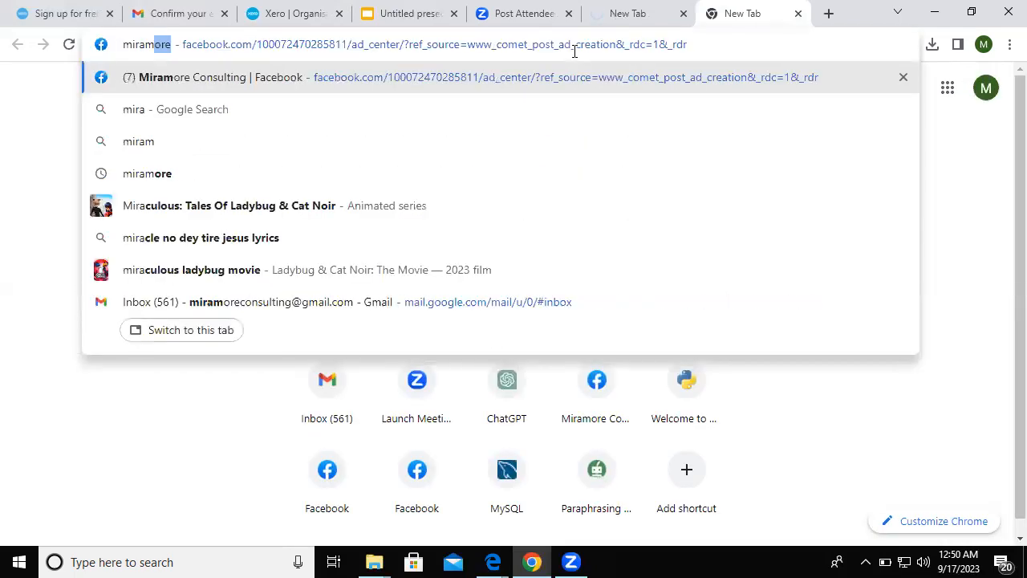
pyautogui.write('oe')
pyautogui.press('BackSpace')
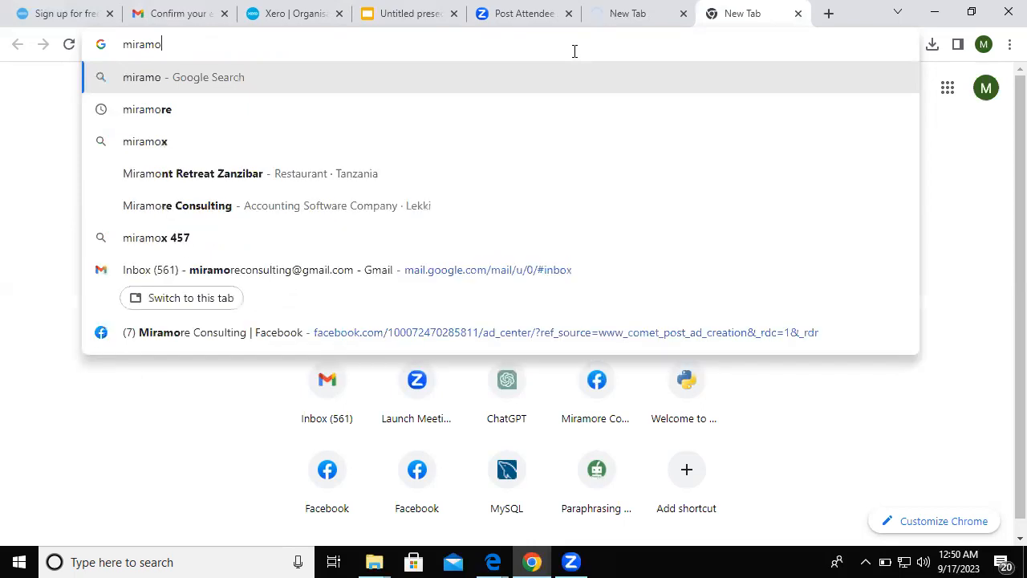
pyautogui.write('re')
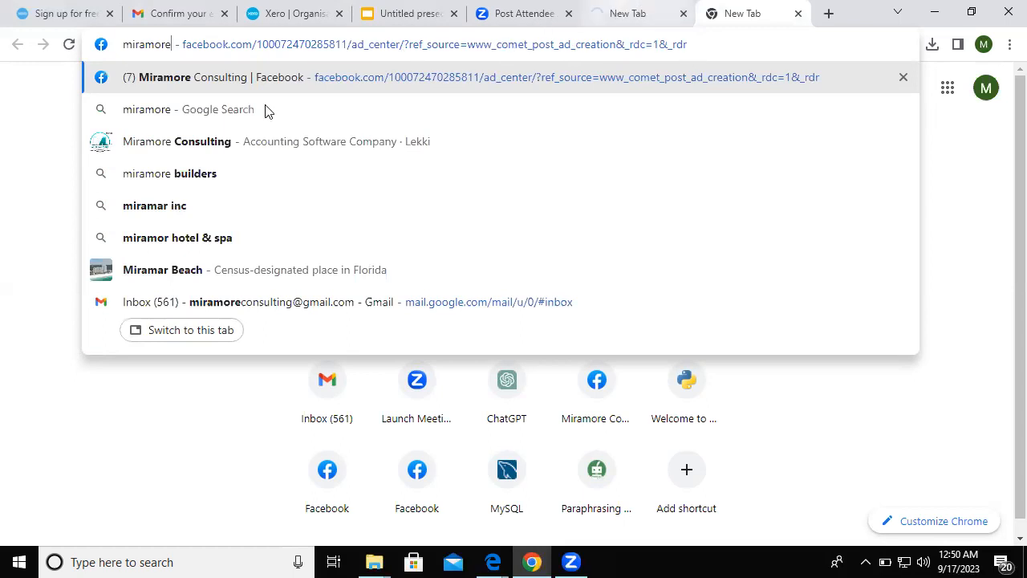
pyautogui.doubleClick(173, 45)
pyautogui.click(173, 45)
pyautogui.moveTo(174, 45); pyautogui.dragTo(110, 53)
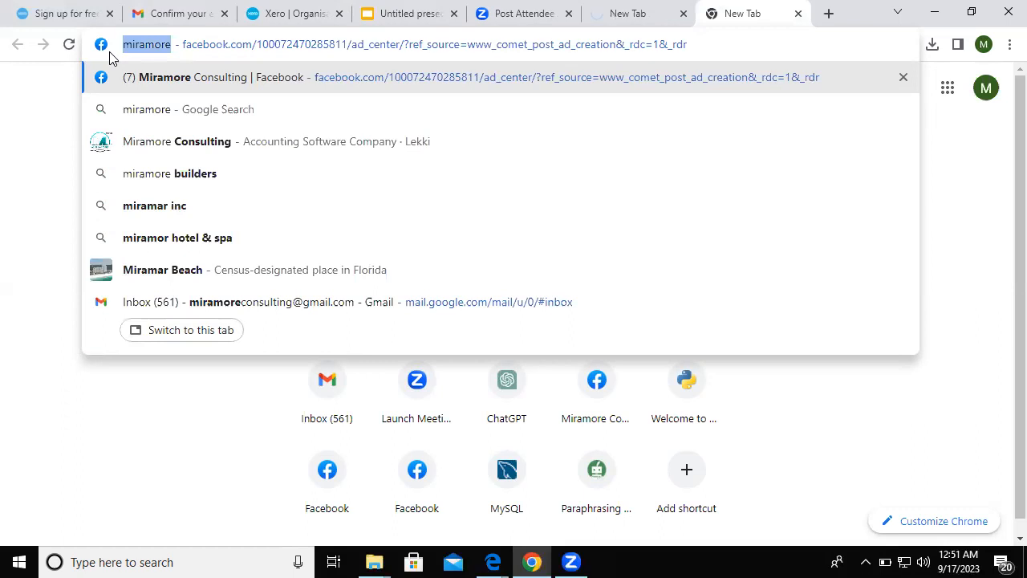
pyautogui.press('BackSpace')
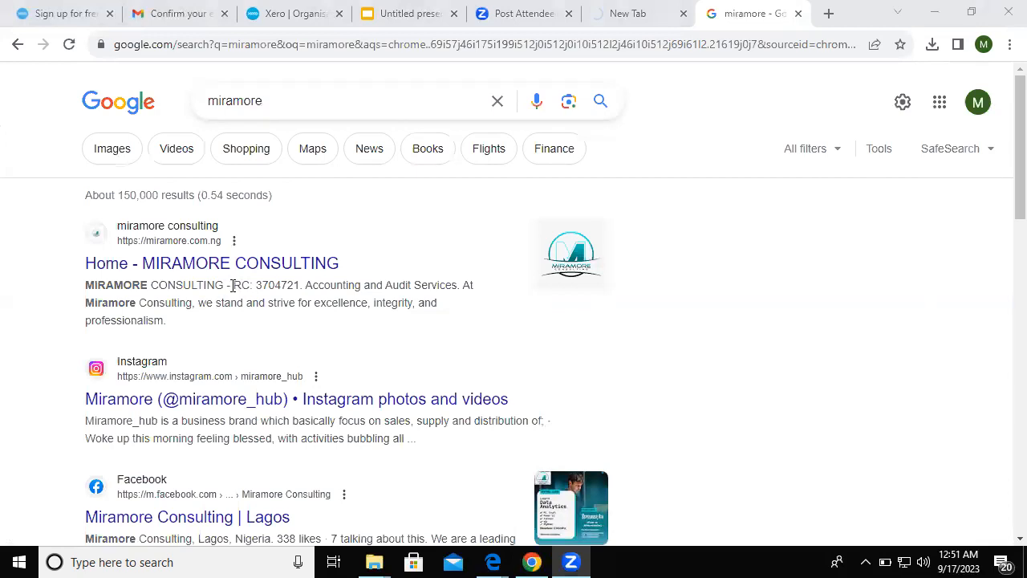
pyautogui.moveTo(234, 284); pyautogui.dragTo(300, 283)
pyautogui.hotkey('ctrl', 'c')
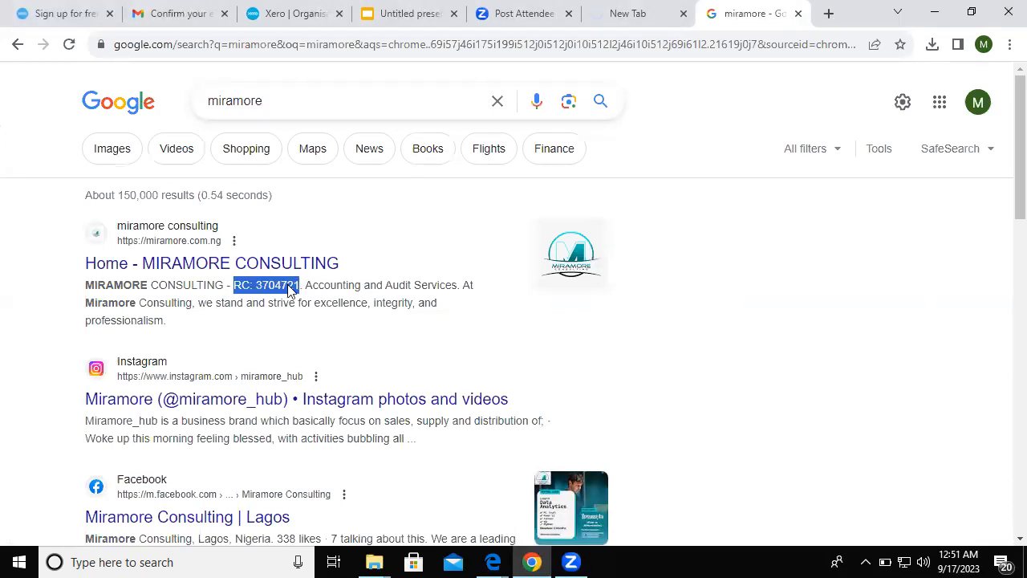
pyautogui.rightClick(294, 292)
pyautogui.click(304, 297)
pyautogui.click(265, 269)
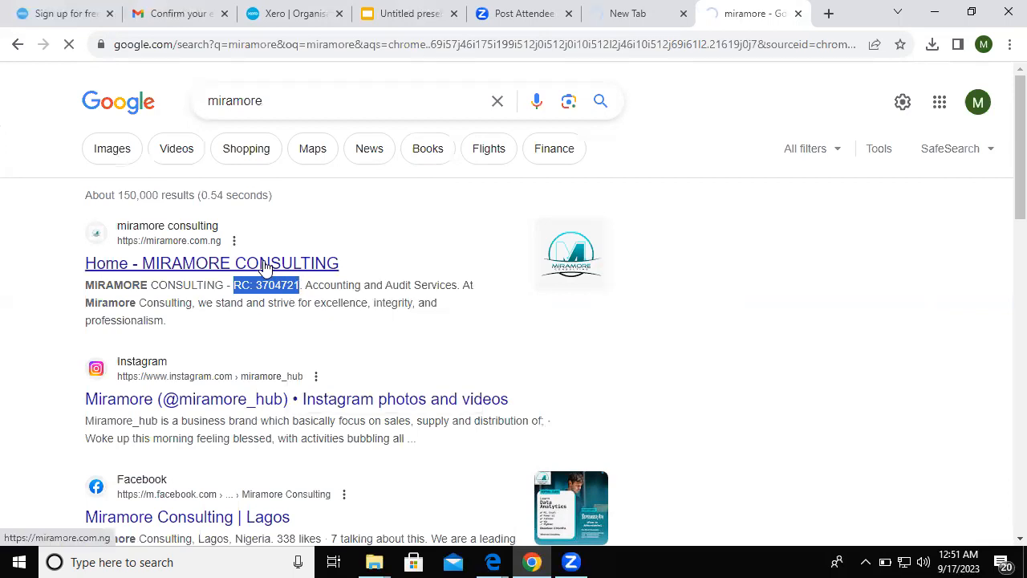
# - Paste RC: 3704721 into Xero's Business Registration Number field
pyautogui.click(272, 16)
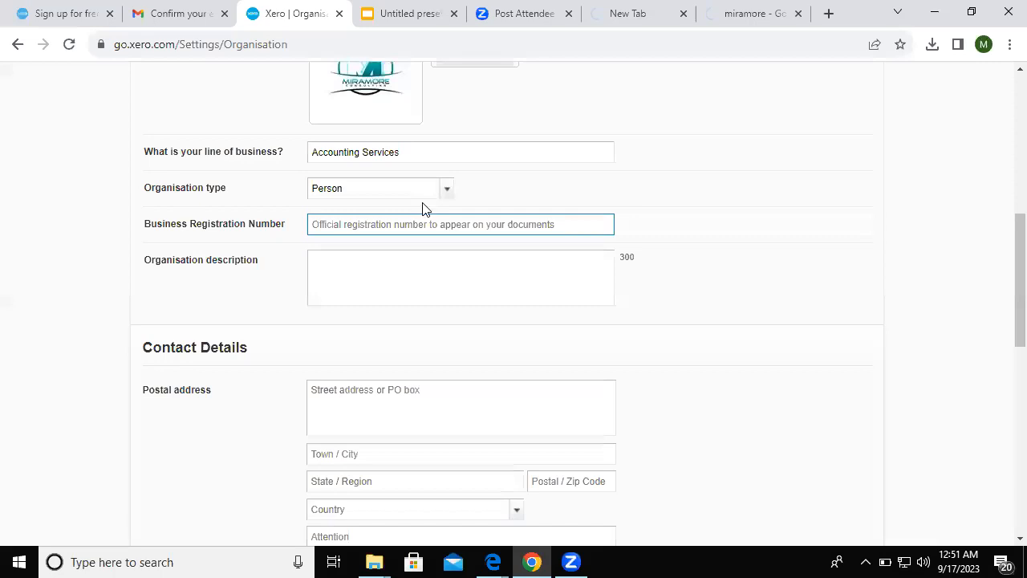
pyautogui.rightClick(349, 230)
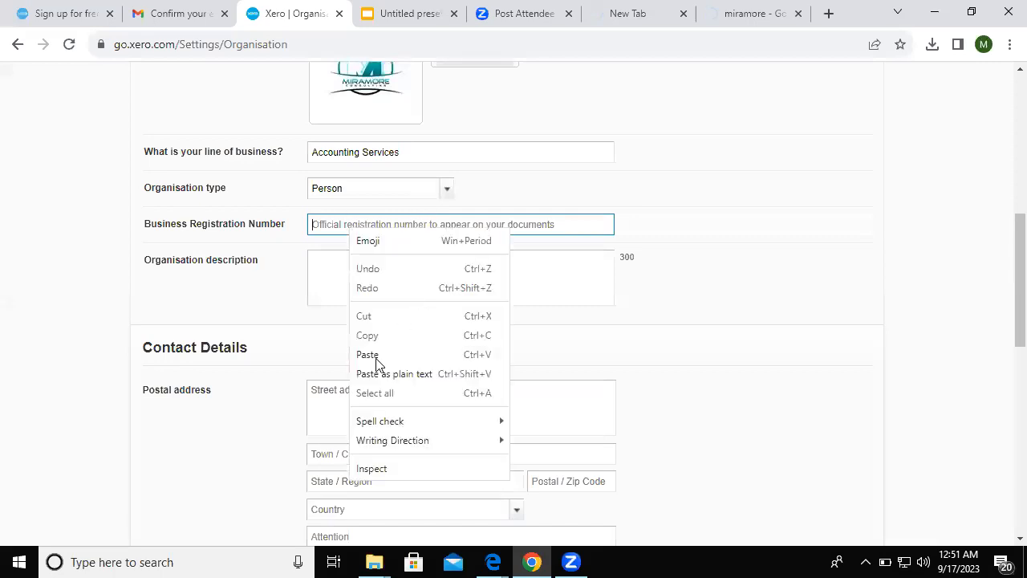
pyautogui.hotkey('ctrl', 'v')
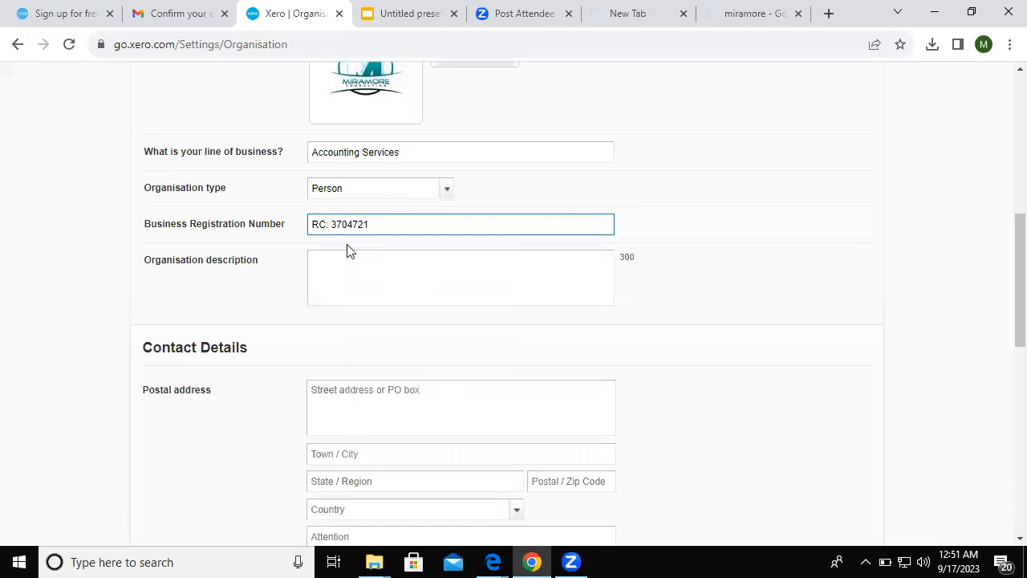
pyautogui.press('Tab')
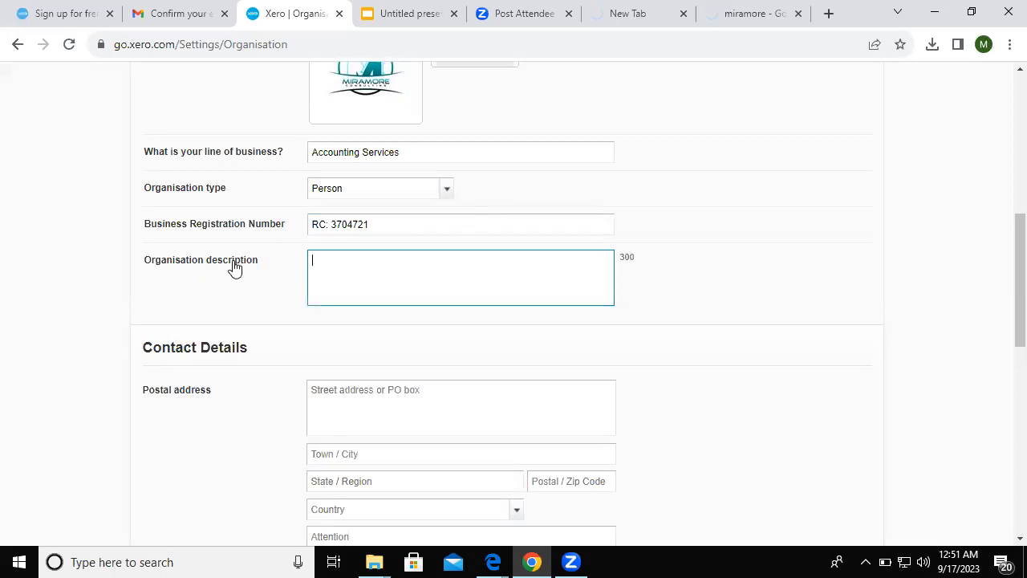
# - Copy 'Accounting and Audit Services' from the search result into the organisation description
pyautogui.click(753, 11)
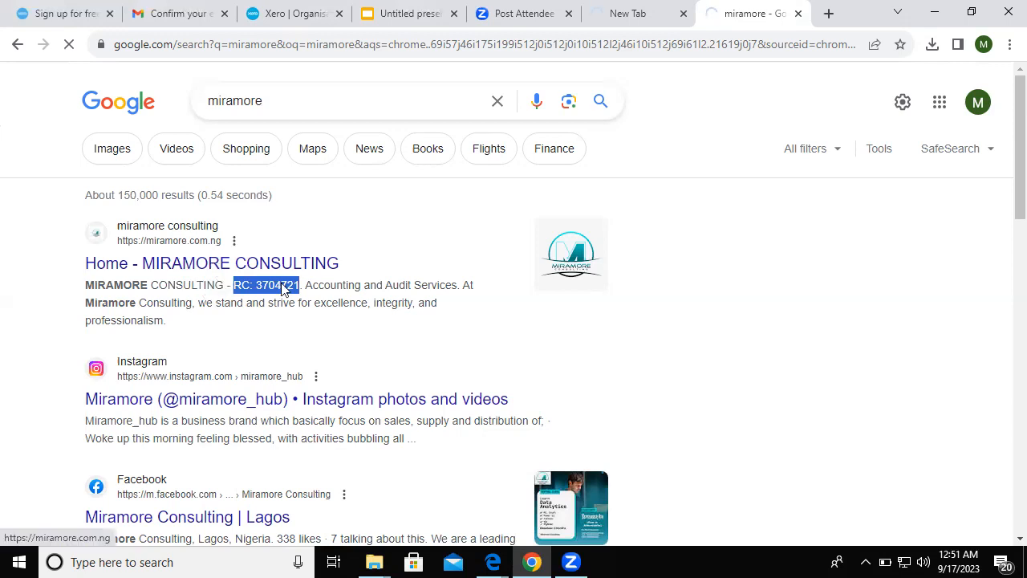
pyautogui.moveTo(306, 285); pyautogui.dragTo(457, 291)
pyautogui.hotkey('ctrl', 'c')
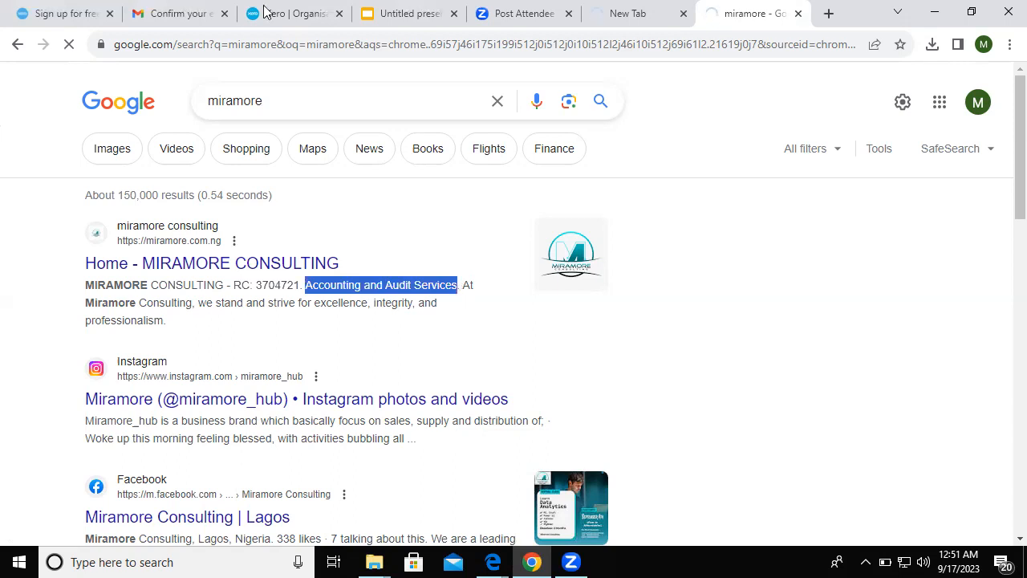
pyautogui.hotkey('ctrl', '3')
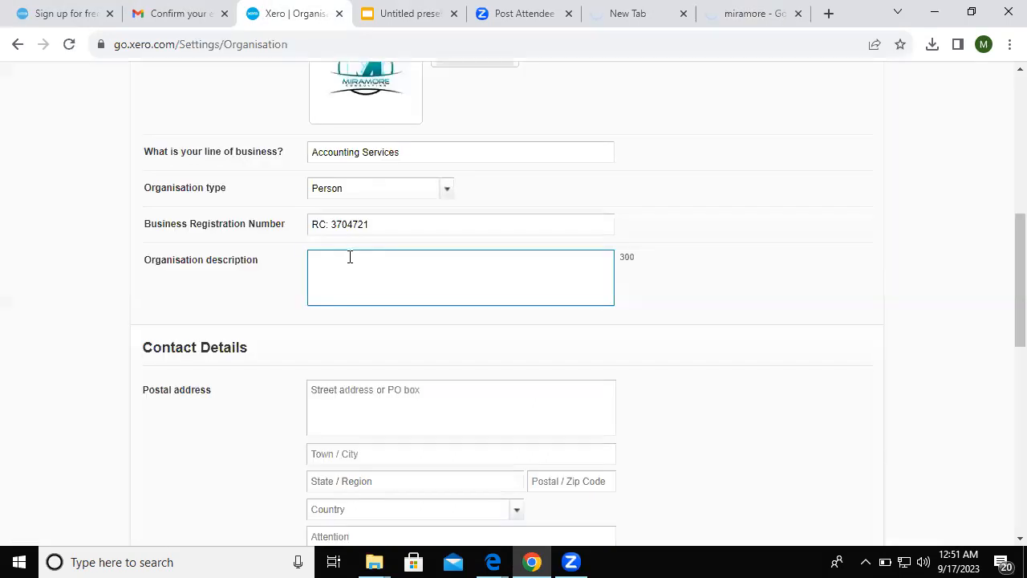
pyautogui.hotkey('ctrl', 'v')
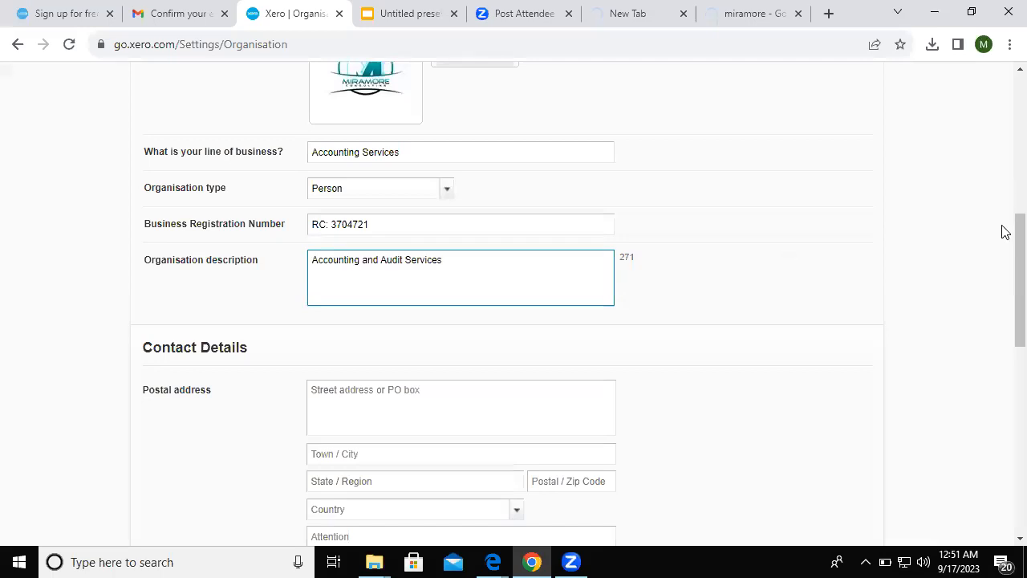
# - Scroll down to Contact Details and open the telephone country code list
pyautogui.scroll(-2, 1001, 275)
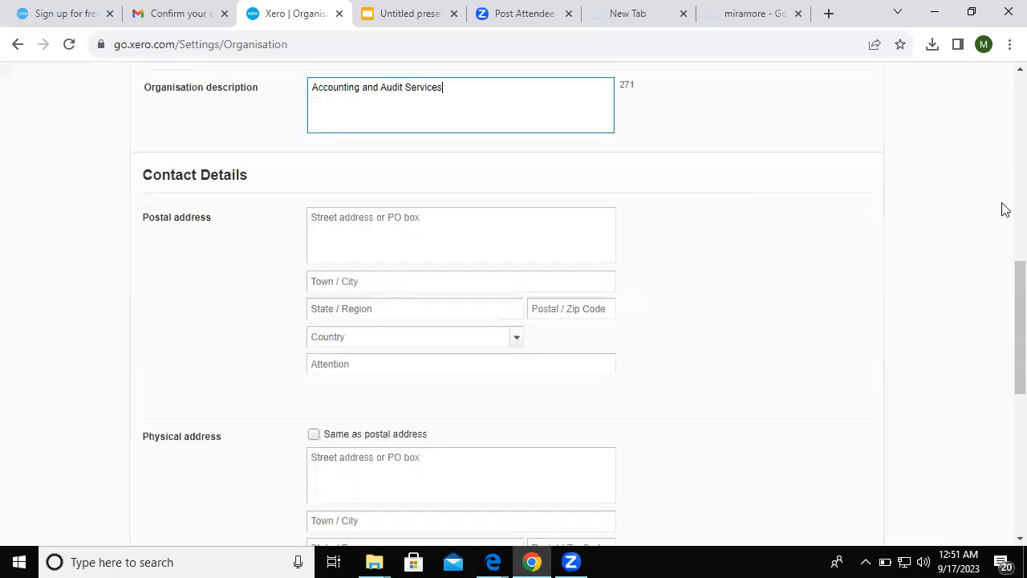
pyautogui.scroll(5, 1005, 228)
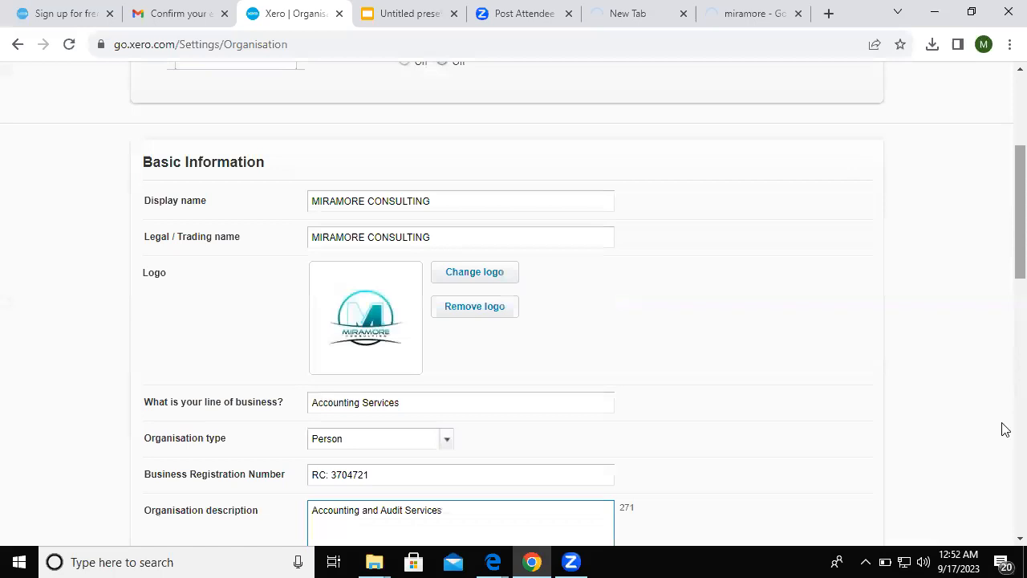
pyautogui.scroll(-9, 1005, 429)
pyautogui.scroll(-1, 344, 348)
pyautogui.click(393, 288)
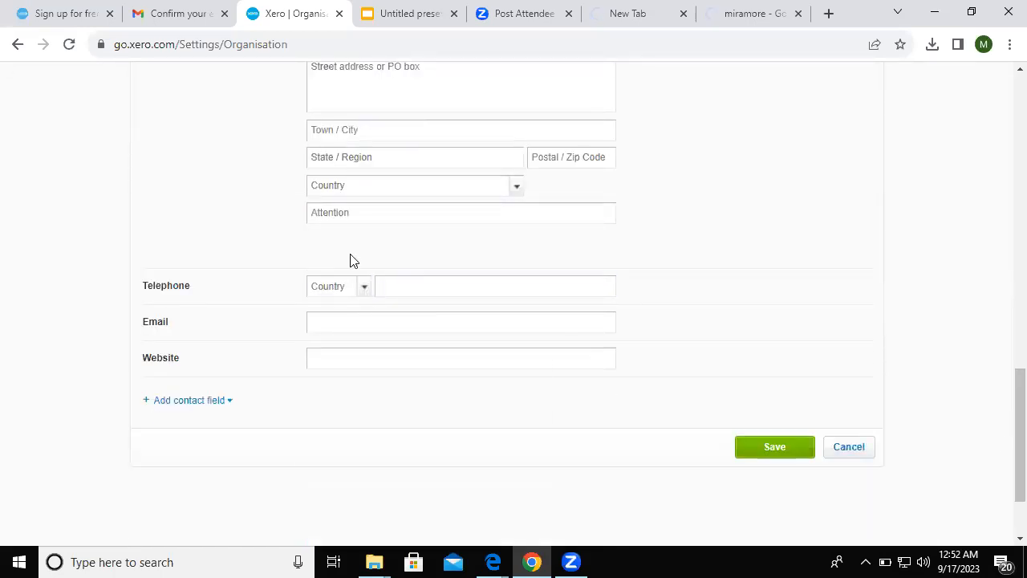
pyautogui.click(349, 290)
# - Enter the business phone number with Nigeria (+234) dialling code and save the organisation details
pyautogui.write('n')
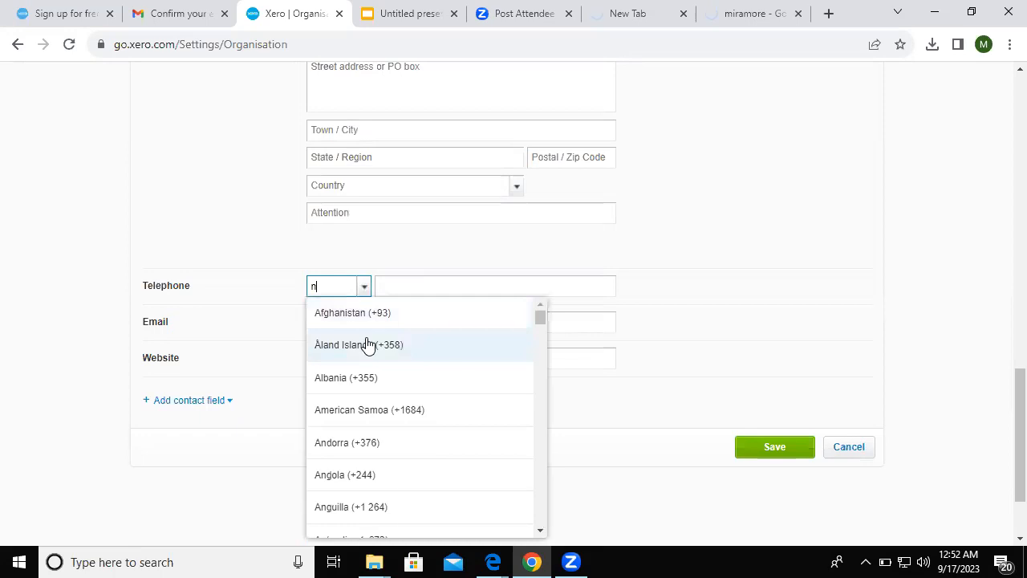
pyautogui.write('i')
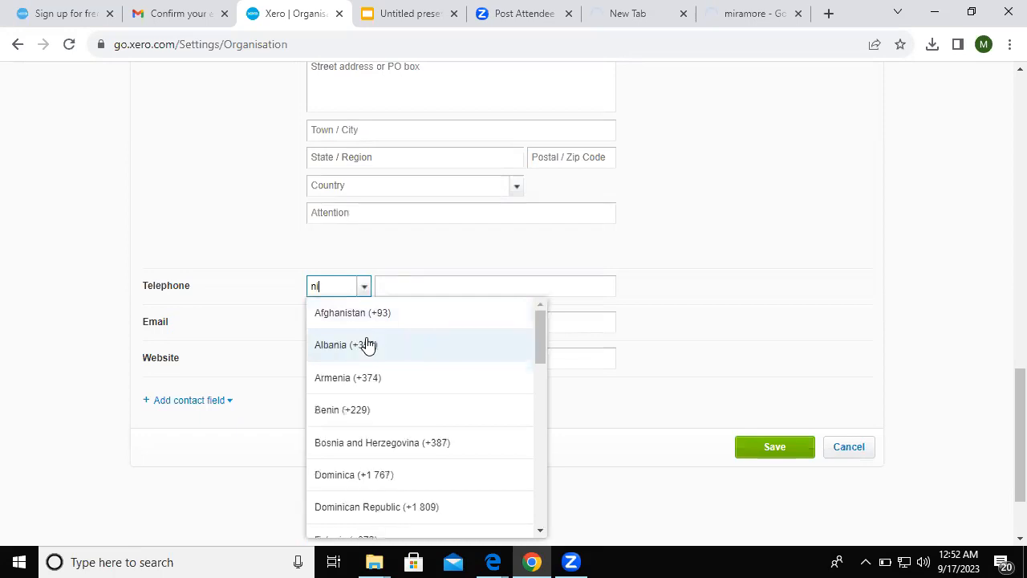
pyautogui.press('BackSpace')
pyautogui.press('BackSpace')
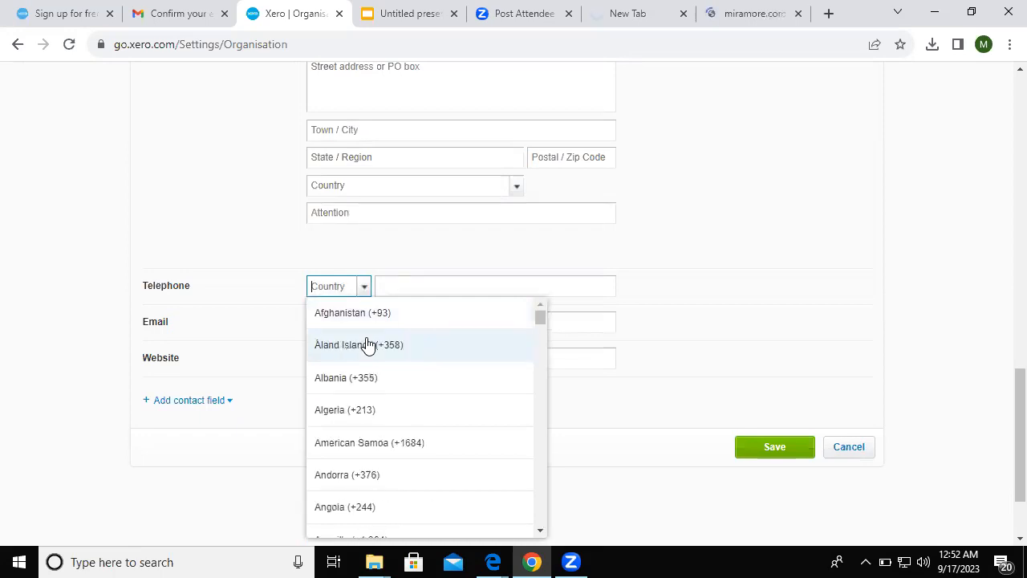
pyautogui.write('+234')
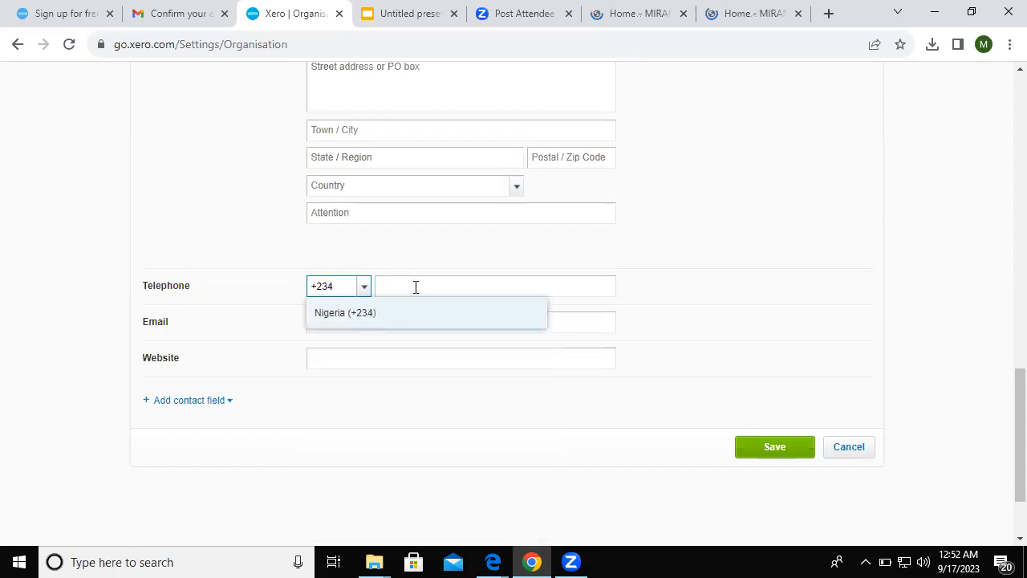
pyautogui.click(416, 287)
pyautogui.click(416, 287)
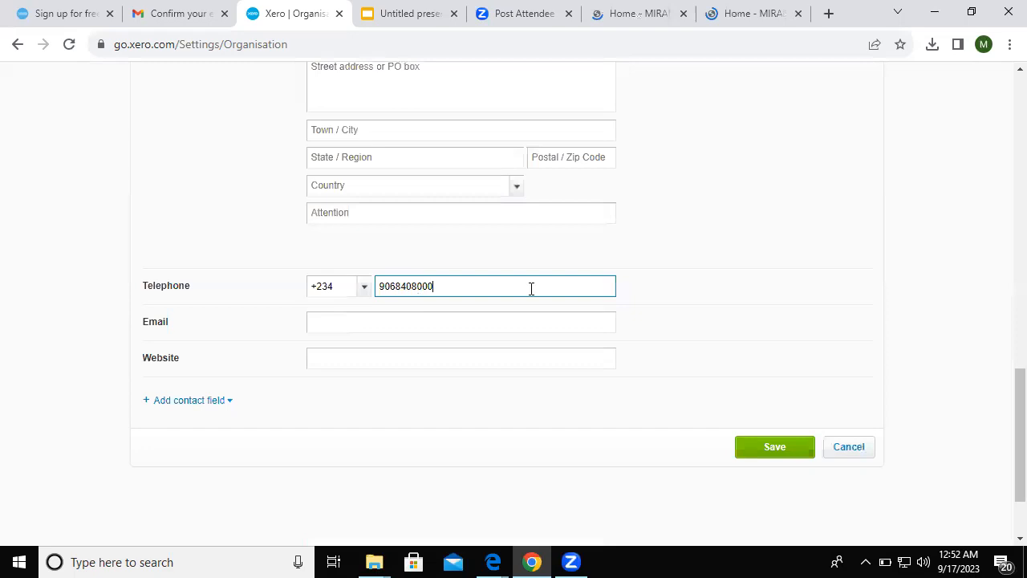
pyautogui.click(452, 329)
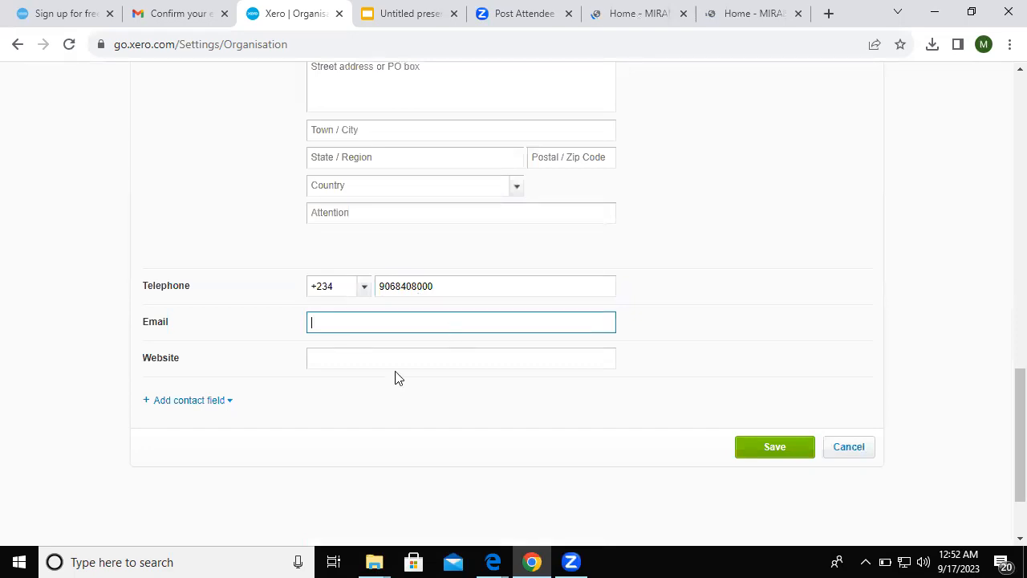
pyautogui.click(224, 404)
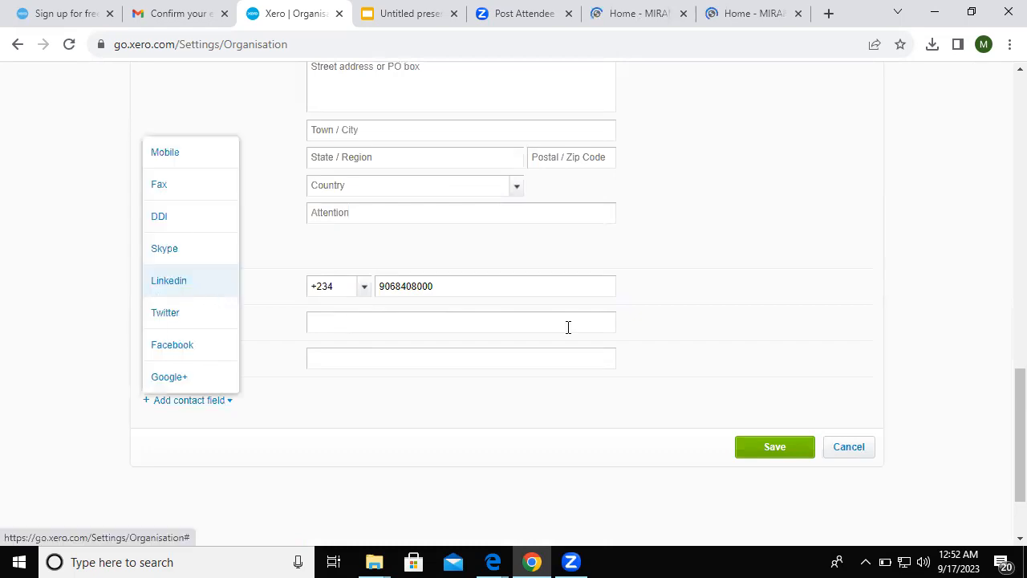
pyautogui.click(753, 448)
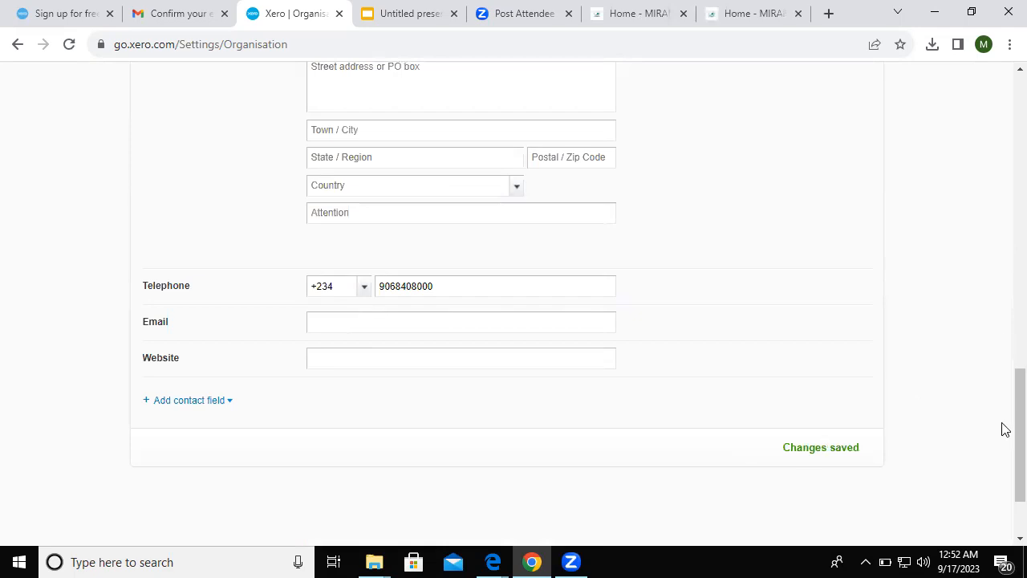
# - Go to Settings > Currencies from the MIRAMORE CONSULTING menu and hide the help banner
pyautogui.scroll(10, 1003, 137)
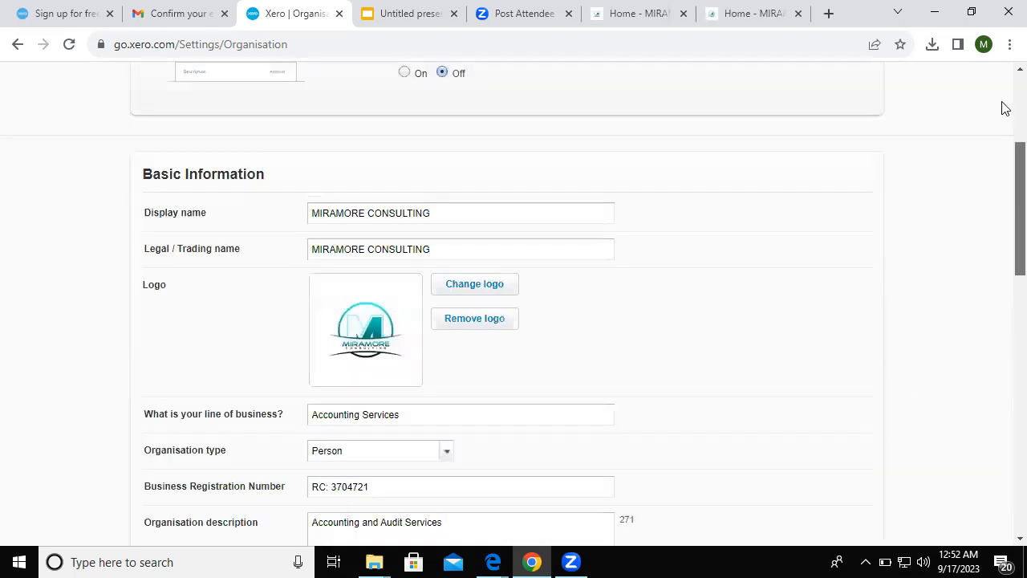
pyautogui.scroll(3, 1003, 108)
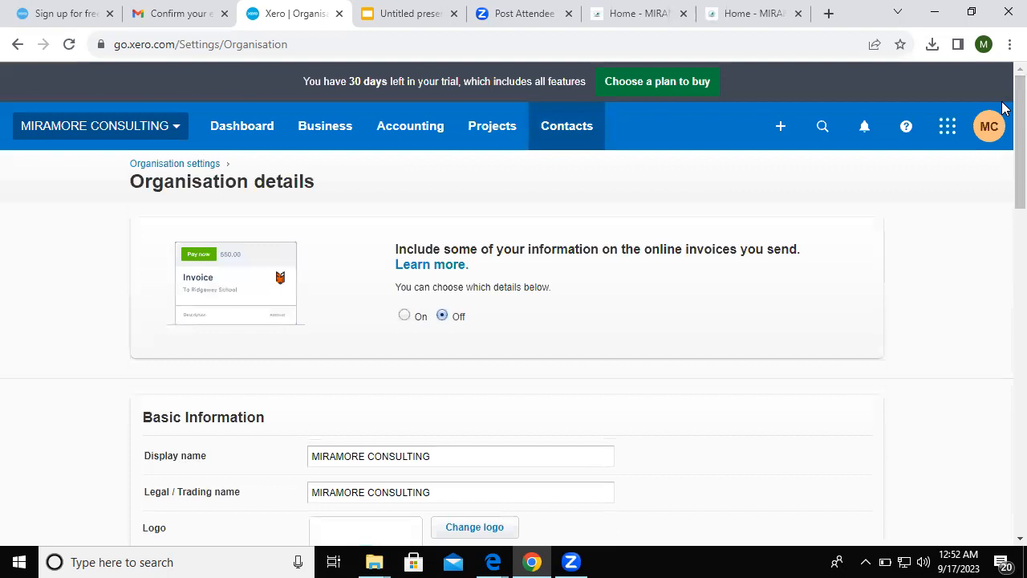
pyautogui.click(183, 132)
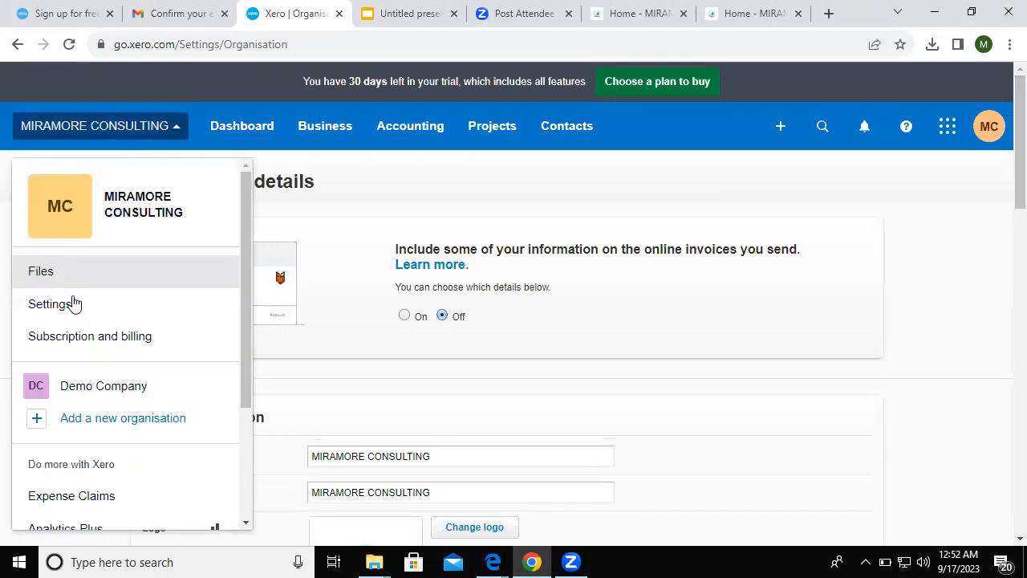
pyautogui.click(50, 304)
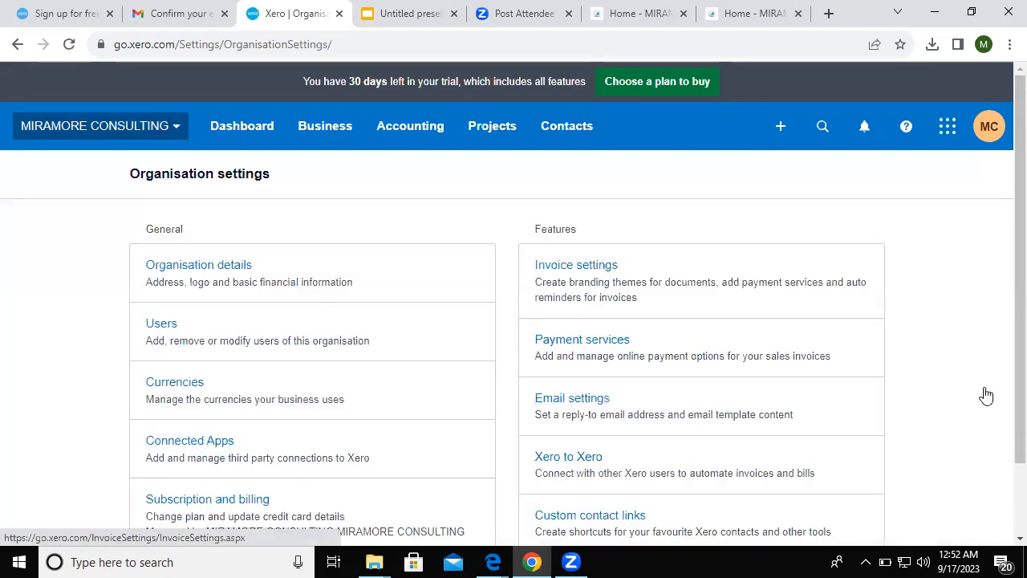
pyautogui.scroll(-1, 1006, 365)
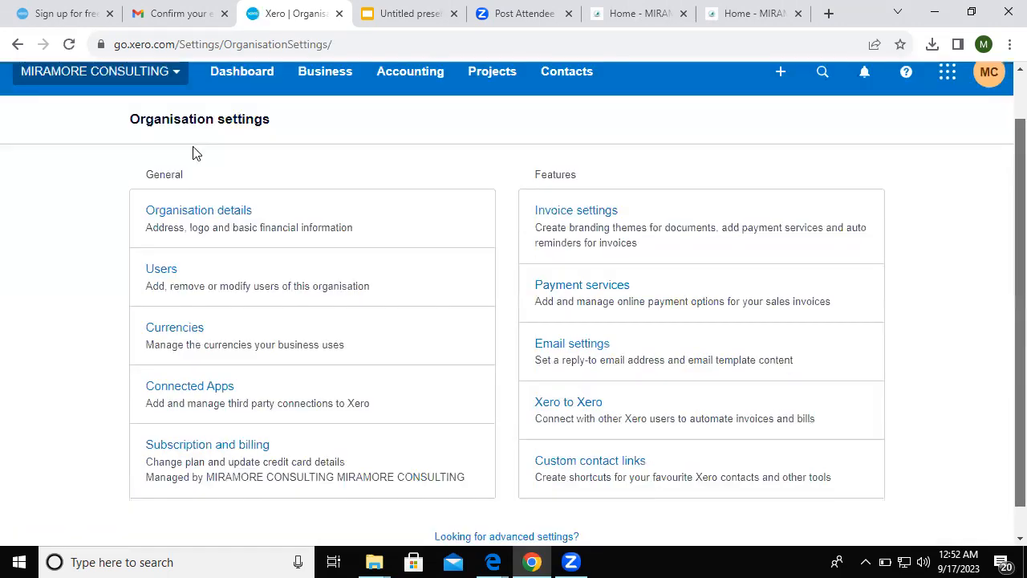
pyautogui.click(193, 322)
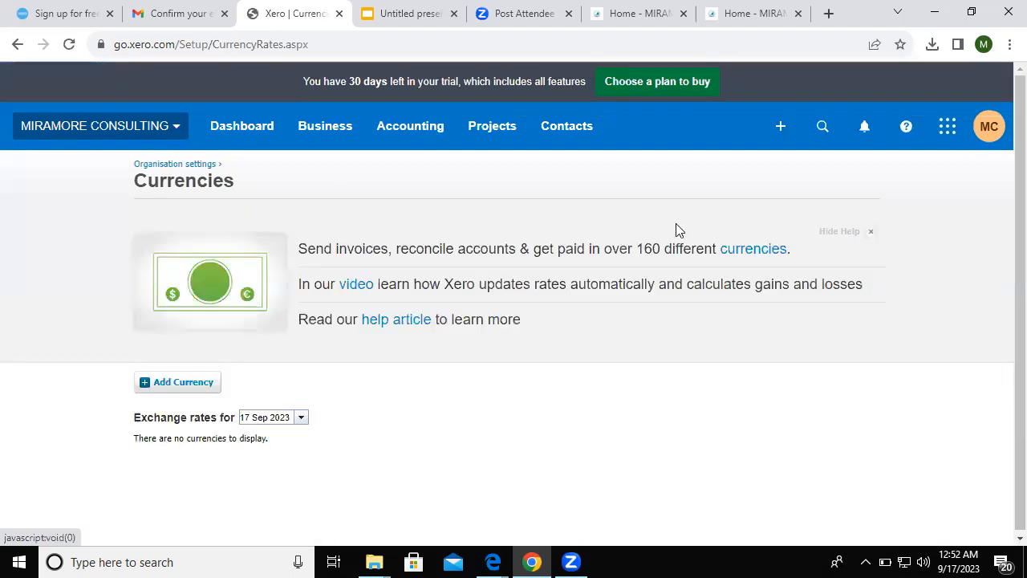
pyautogui.click(871, 232)
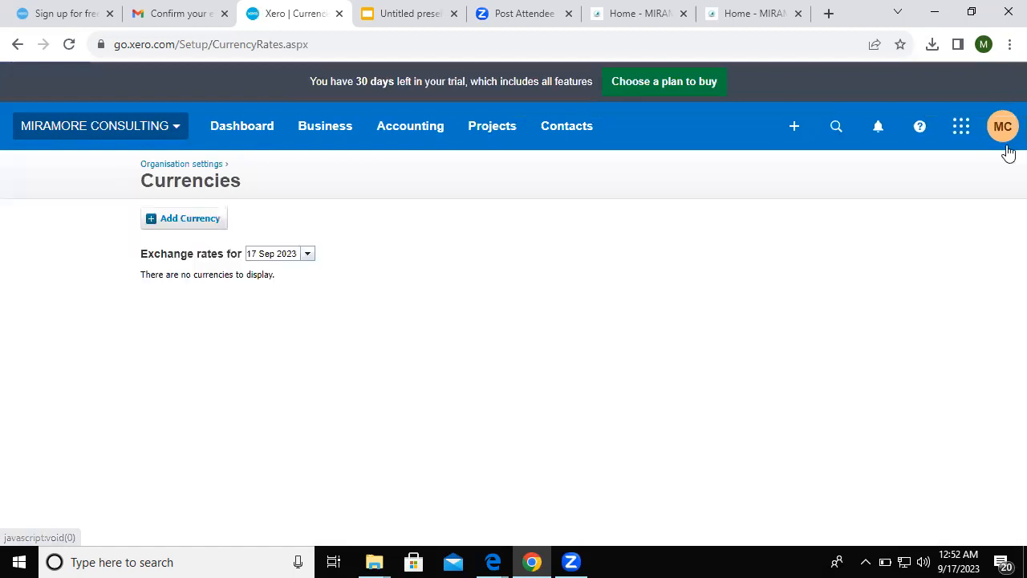
pyautogui.click(178, 222)
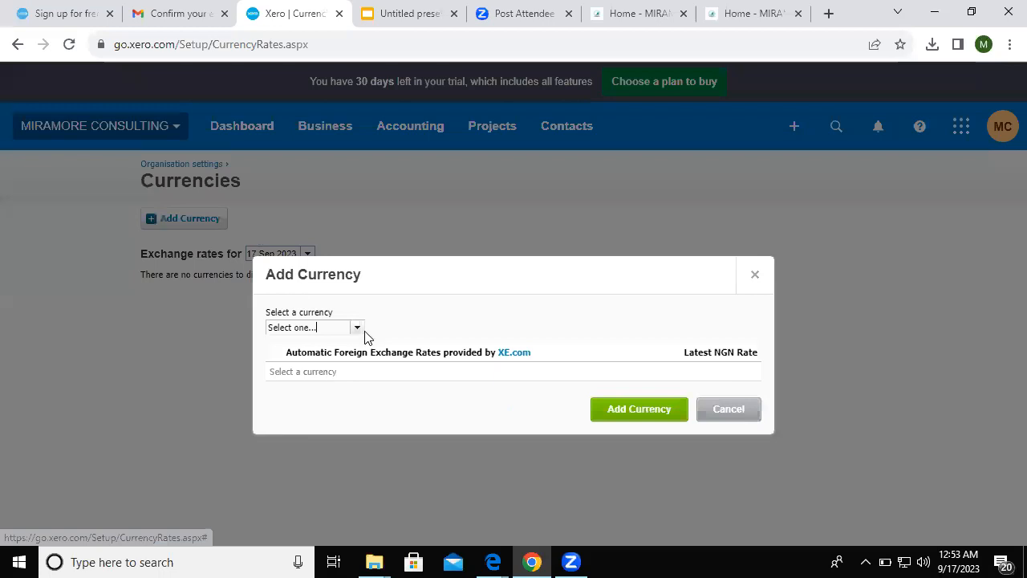
pyautogui.click(357, 330)
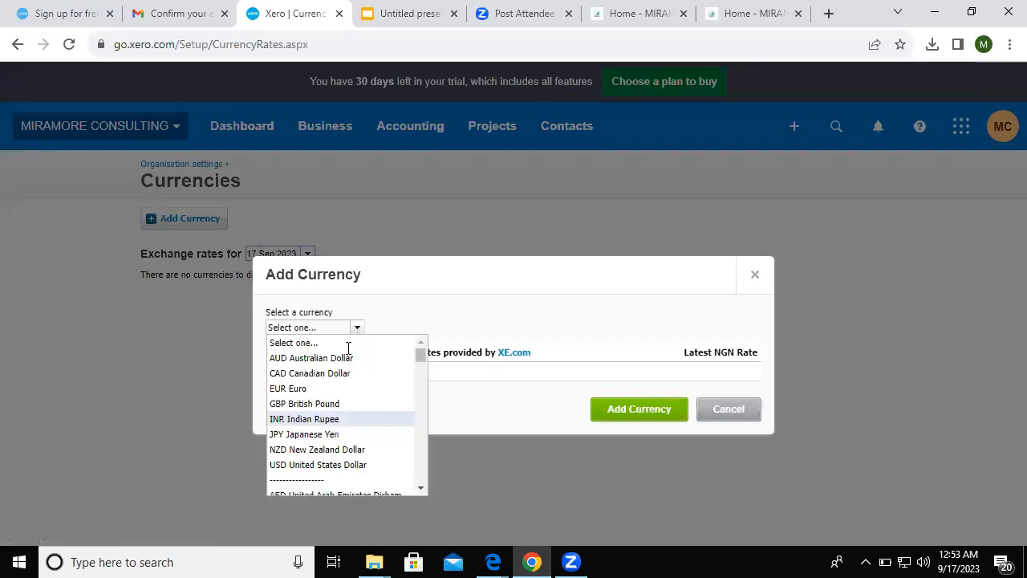
pyautogui.write('n')
pyautogui.press('BackSpace')
pyautogui.press('BackSpace')
pyautogui.press('BackSpace')
pyautogui.press('BackSpace')
pyautogui.press('BackSpace')
pyautogui.press('BackSpace')
pyautogui.press('BackSpace')
pyautogui.press('BackSpace')
pyautogui.press('BackSpace')
pyautogui.press('BackSpace')
pyautogui.press('BackSpace')
pyautogui.press('BackSpace')
pyautogui.press('BackSpace')
pyautogui.press('BackSpace')
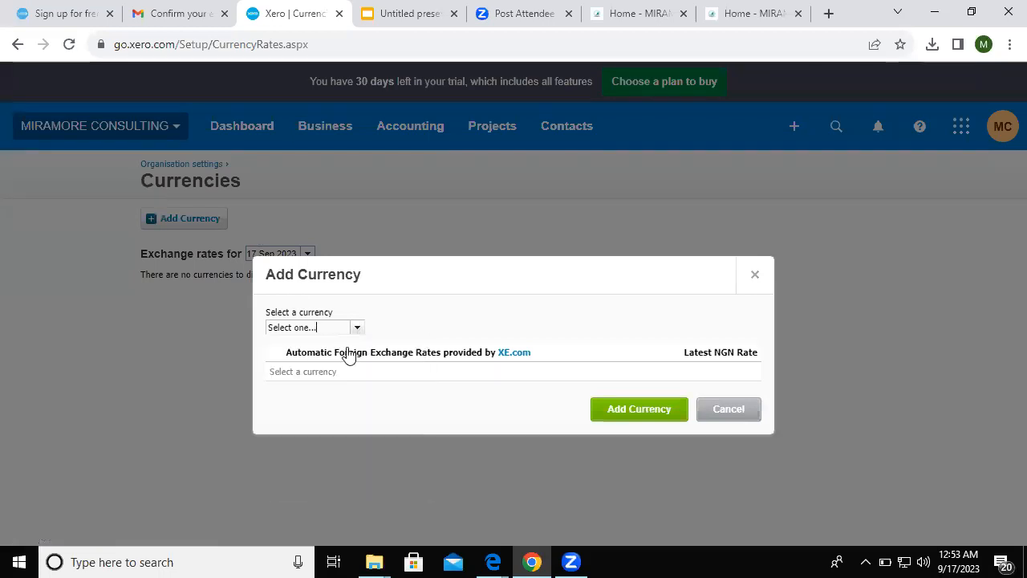
pyautogui.write('n')
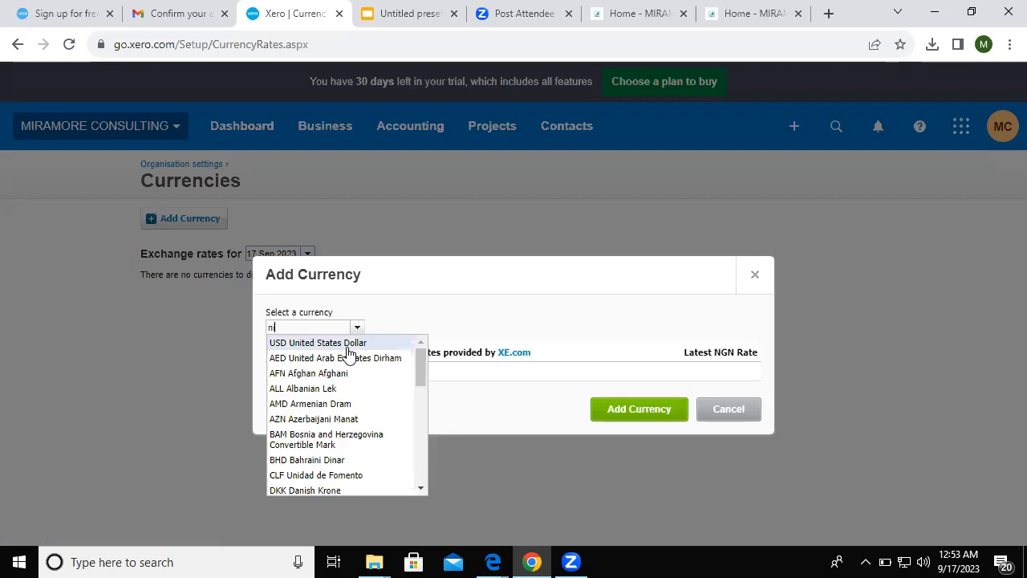
pyautogui.write('ia')
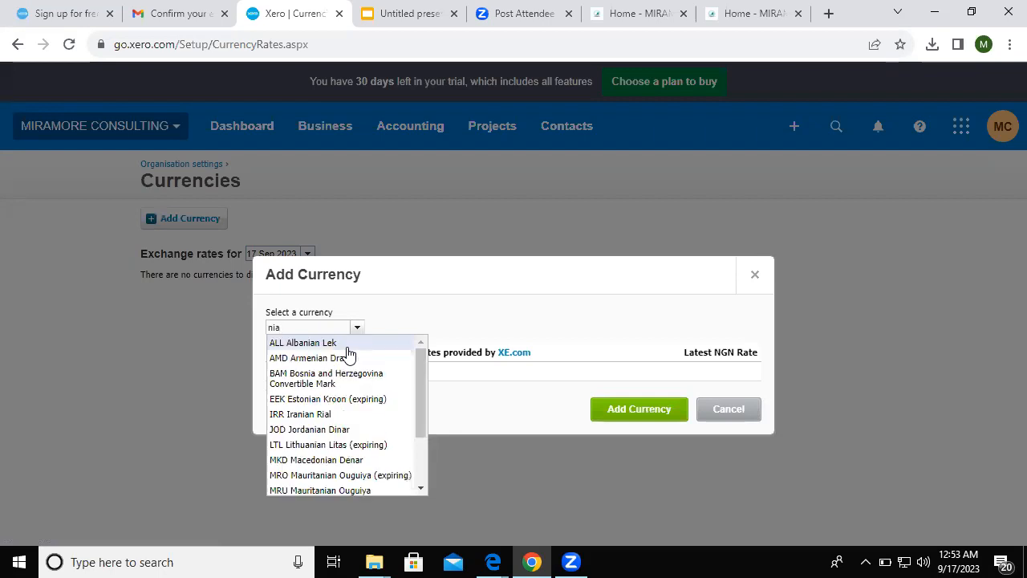
pyautogui.press('BackSpace')
pyautogui.press('BackSpace')
pyautogui.write('air')
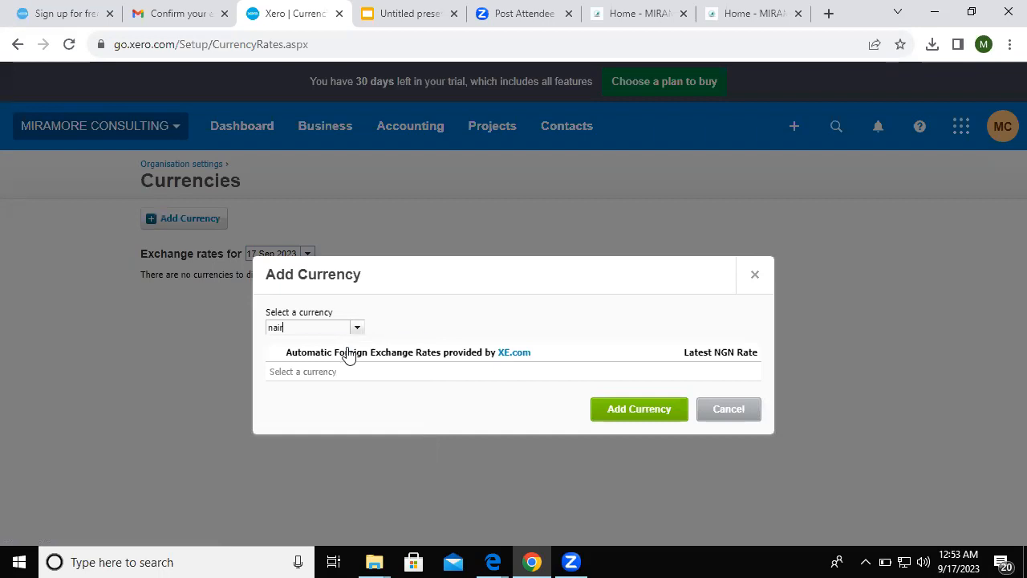
pyautogui.press('BackSpace')
pyautogui.press('BackSpace')
pyautogui.press('BackSpace')
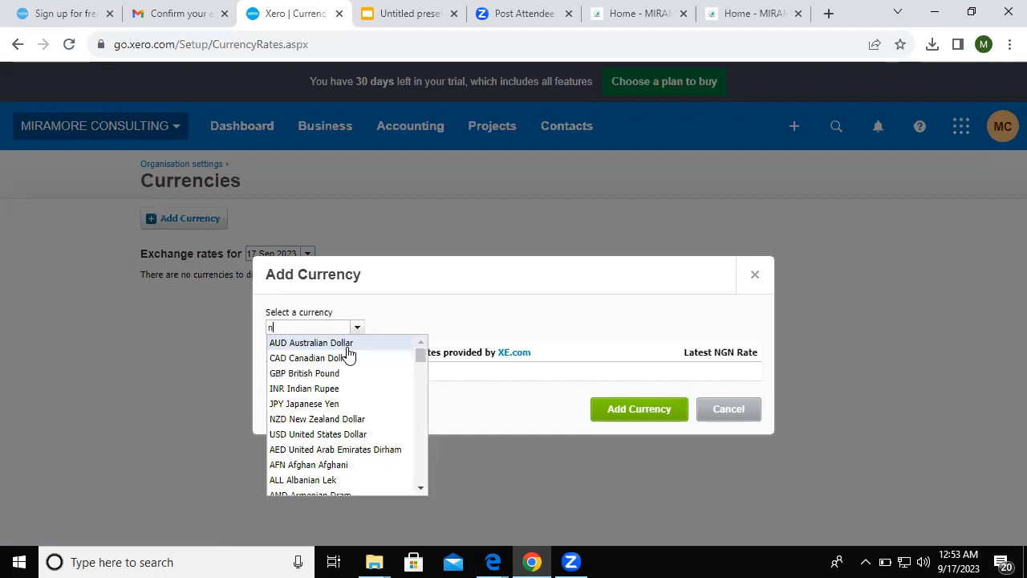
pyautogui.scroll(-1, 348, 353)
pyautogui.write('ia')
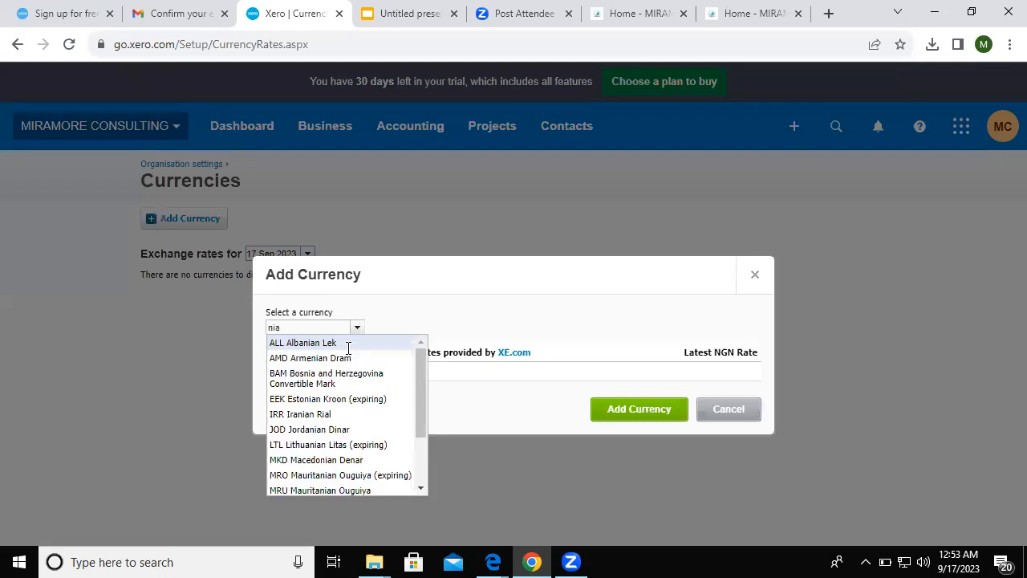
pyautogui.press('BackSpace')
pyautogui.press('BackSpace')
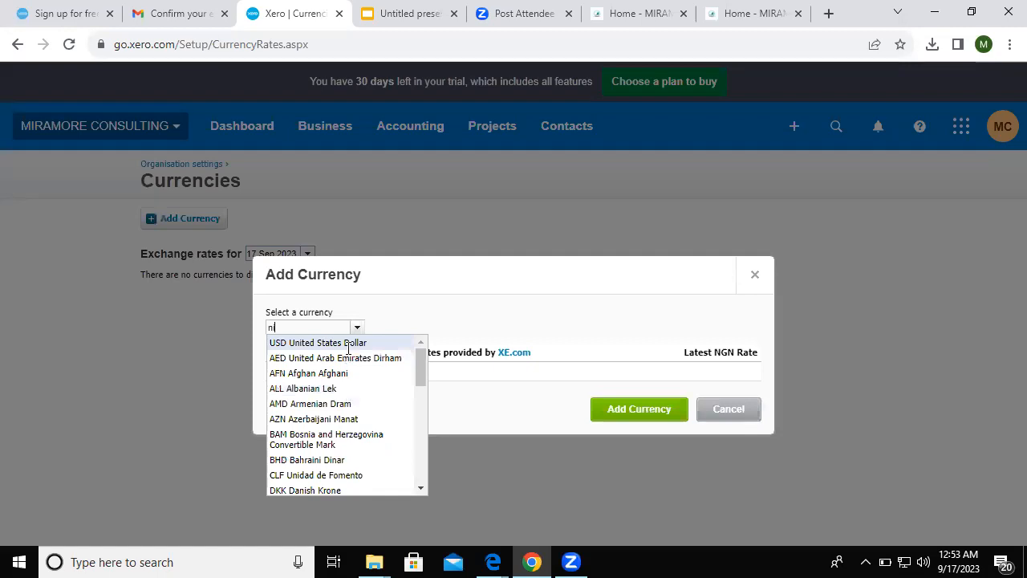
pyautogui.write('ig')
pyautogui.click(355, 328)
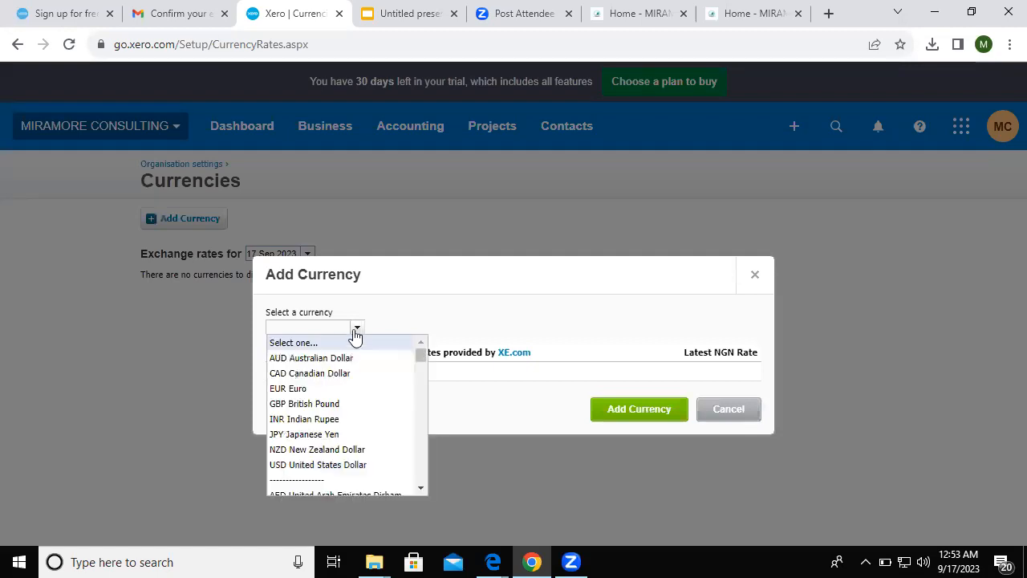
pyautogui.click(355, 329)
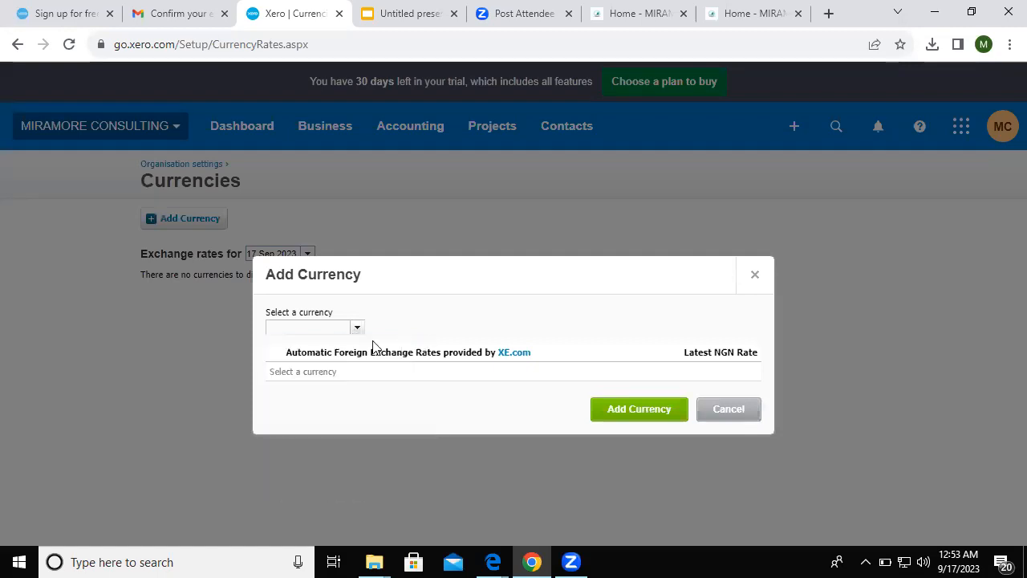
pyautogui.click(421, 365)
pyautogui.moveTo(421, 374); pyautogui.dragTo(422, 430)
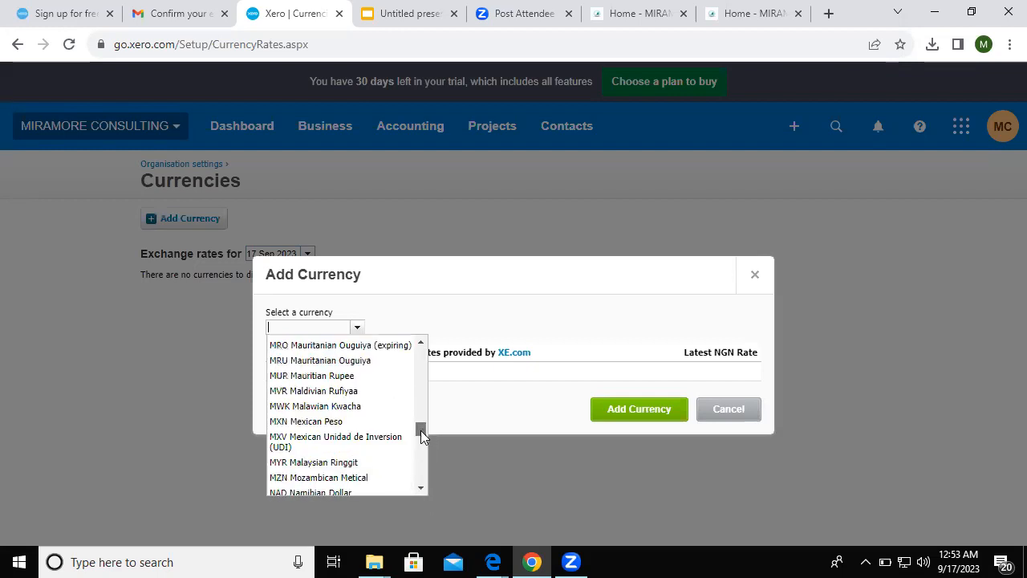
pyautogui.scroll(-1, 420, 430)
pyautogui.scroll(-1, 422, 435)
pyautogui.moveTo(423, 432); pyautogui.dragTo(427, 393)
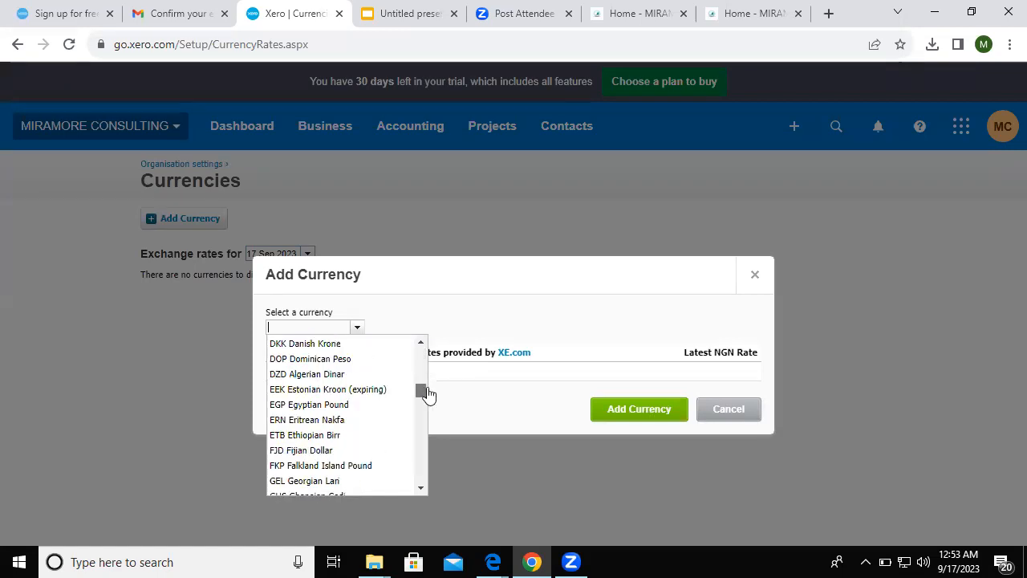
pyautogui.write('ni')
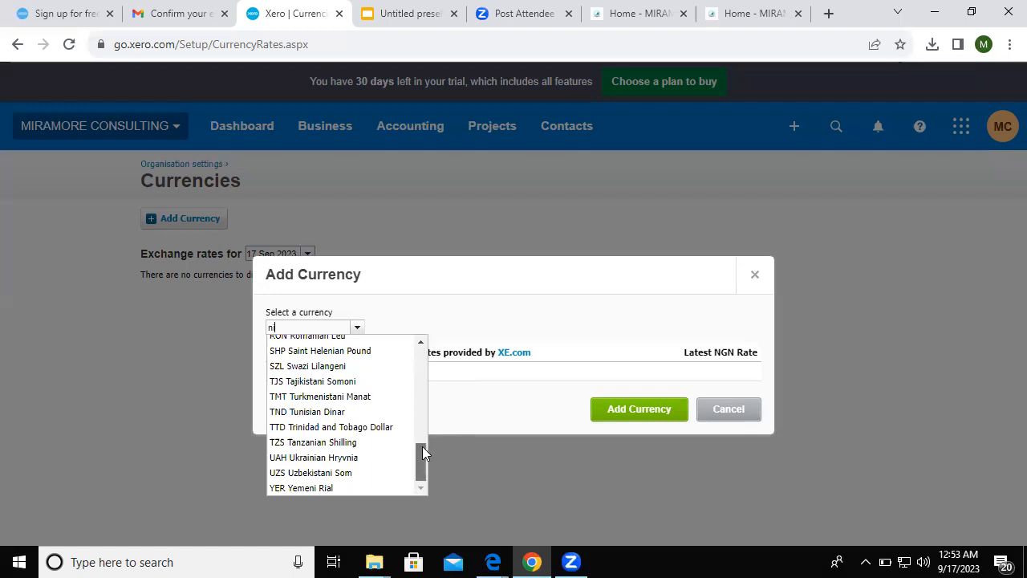
pyautogui.scroll(3, 420, 428)
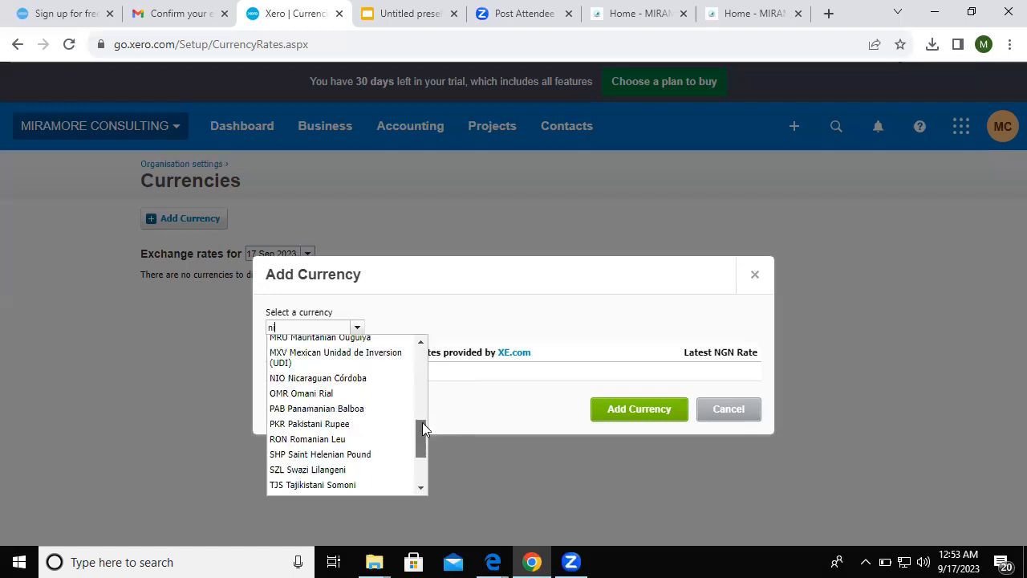
pyautogui.scroll(2, 422, 407)
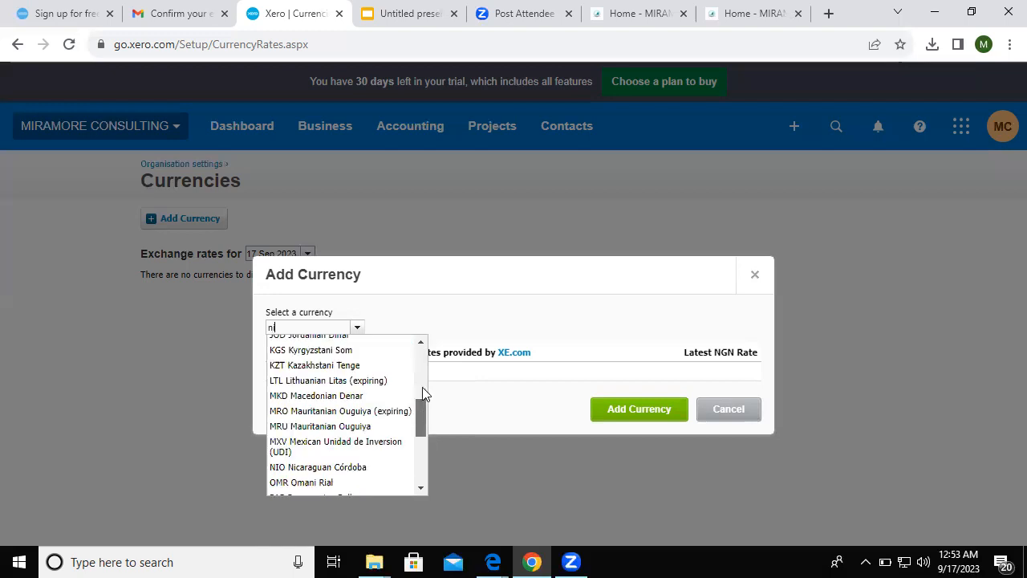
pyautogui.scroll(2, 422, 387)
pyautogui.scroll(1, 424, 374)
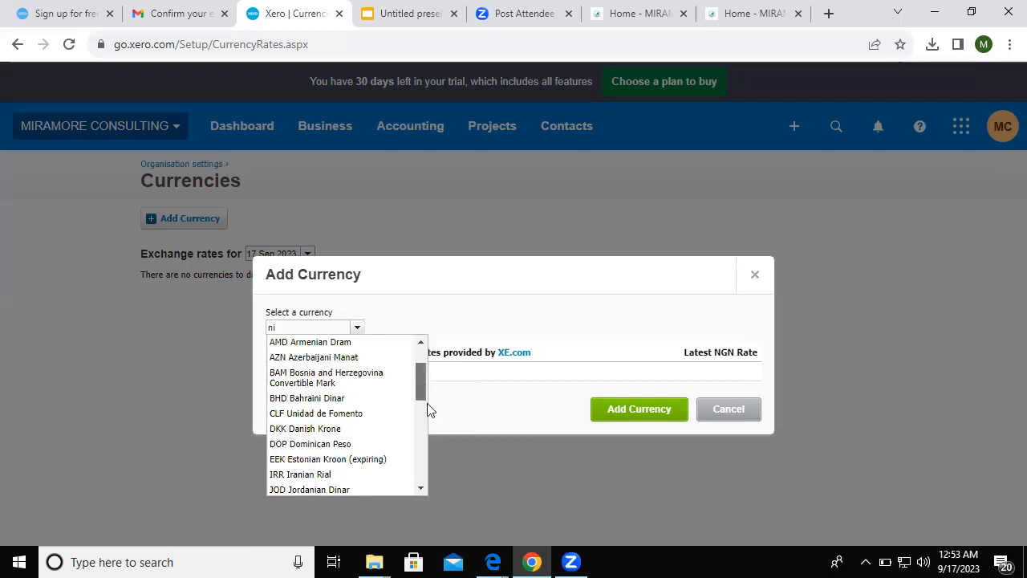
pyautogui.scroll(-3, 427, 409)
pyautogui.scroll(-8, 438, 450)
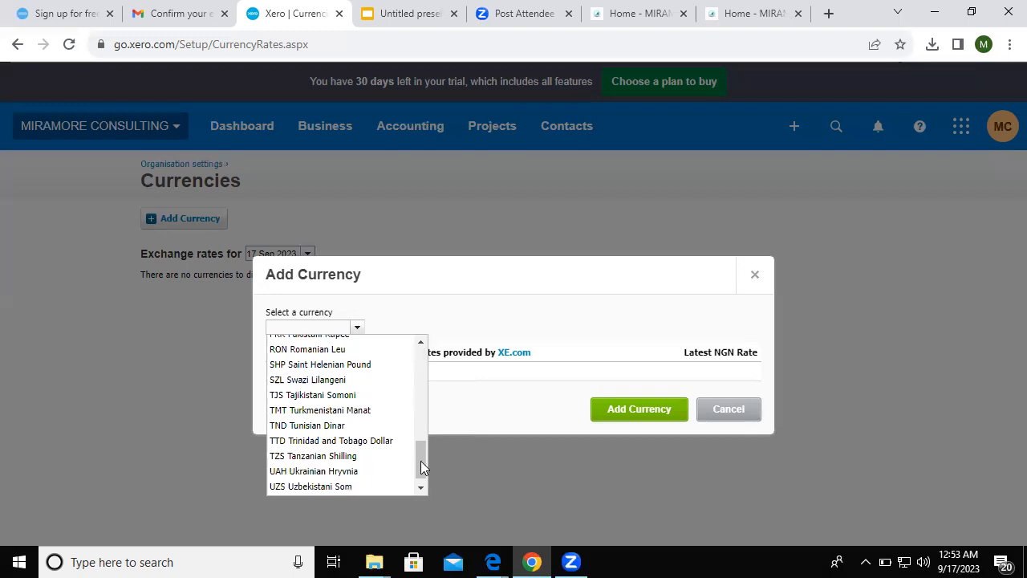
pyautogui.click(420, 462)
pyautogui.click(356, 370)
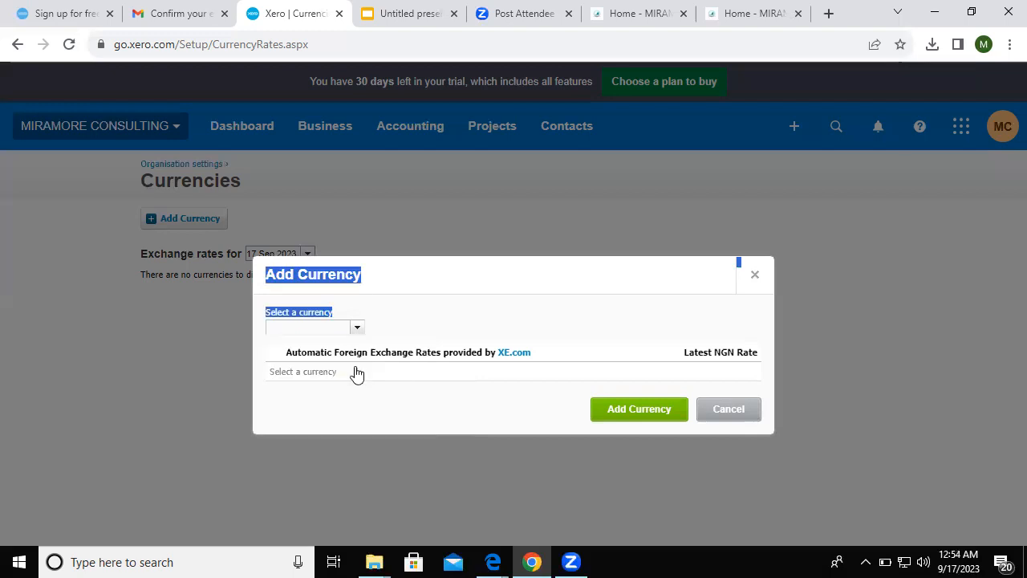
# - Try GHS Ghanaian Cedi then EUR Euro, then cancel the currency dialog without adding any
pyautogui.click(357, 372)
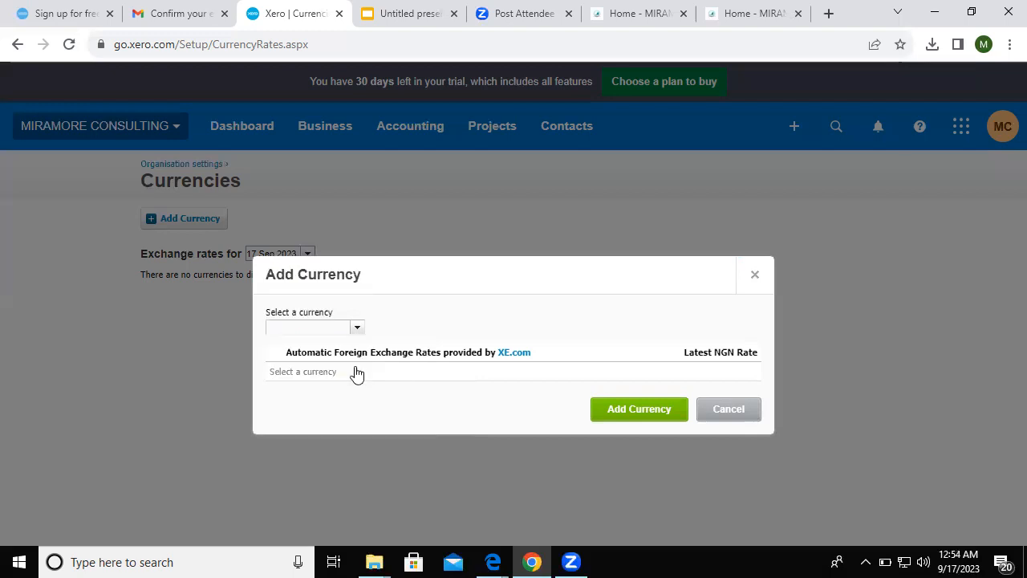
pyautogui.click(332, 327)
pyautogui.write('n')
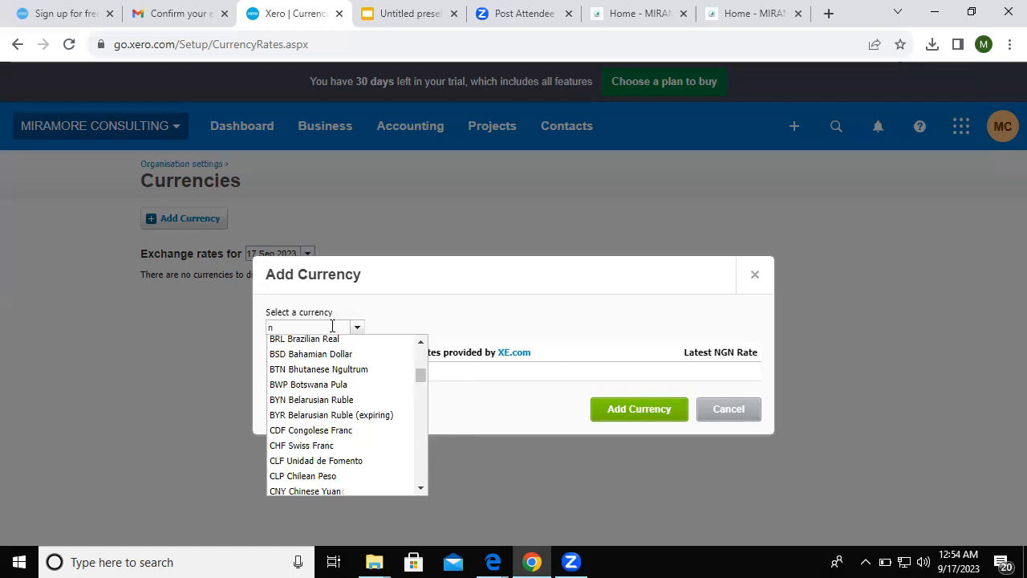
pyautogui.write('ai')
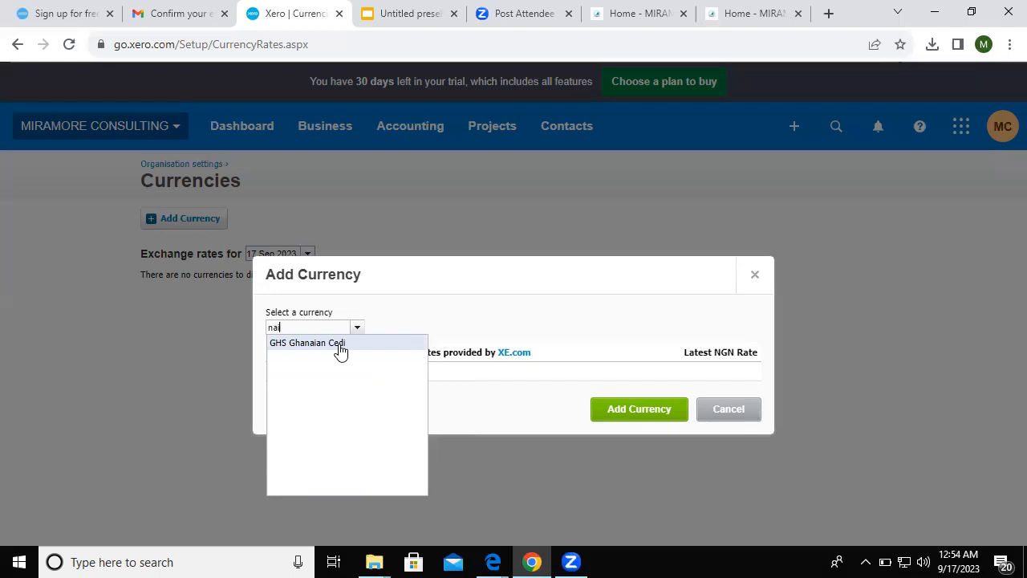
pyautogui.click(340, 351)
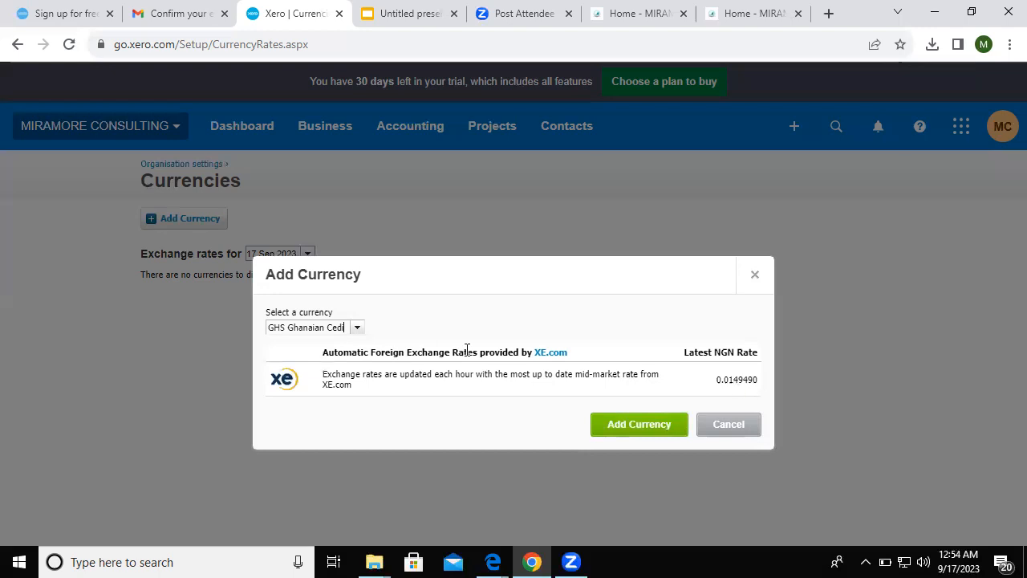
pyautogui.click(357, 329)
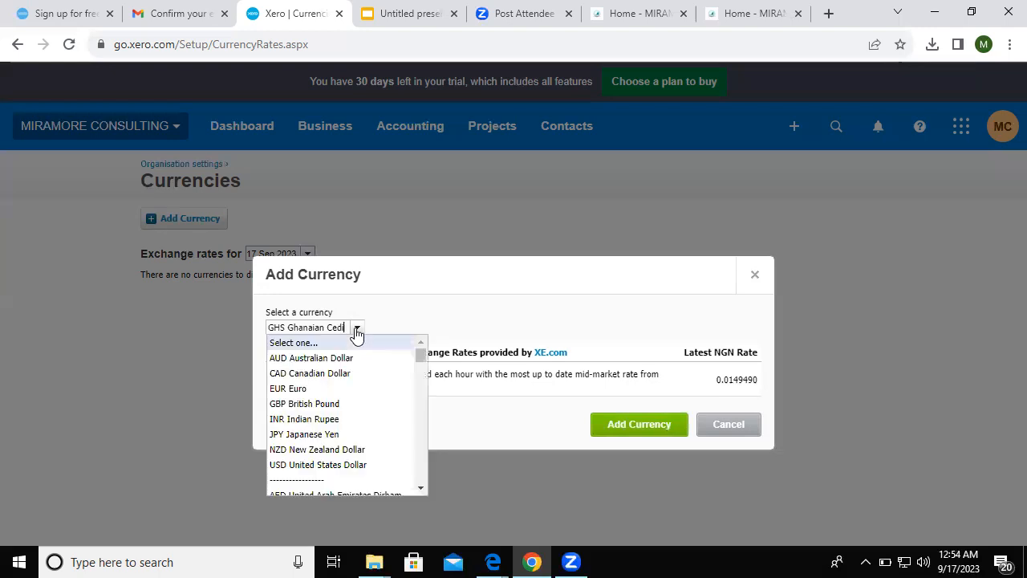
pyautogui.click(289, 391)
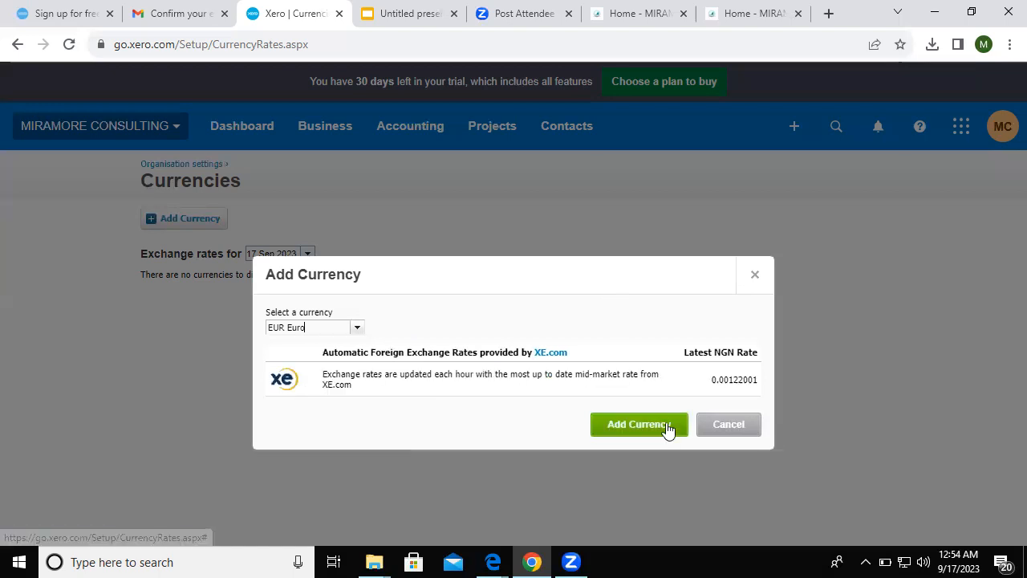
pyautogui.click(714, 427)
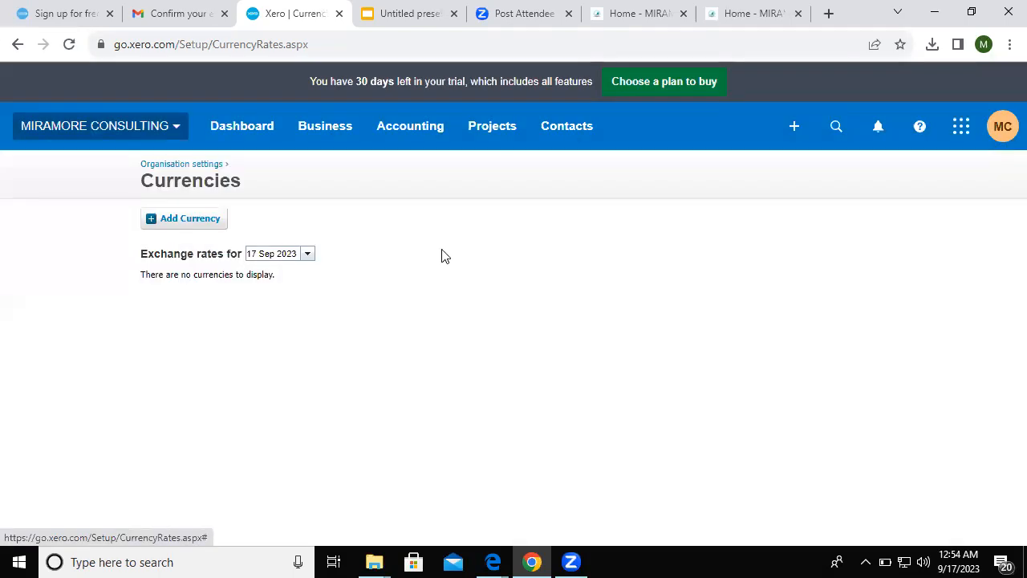
pyautogui.click(68, 303)
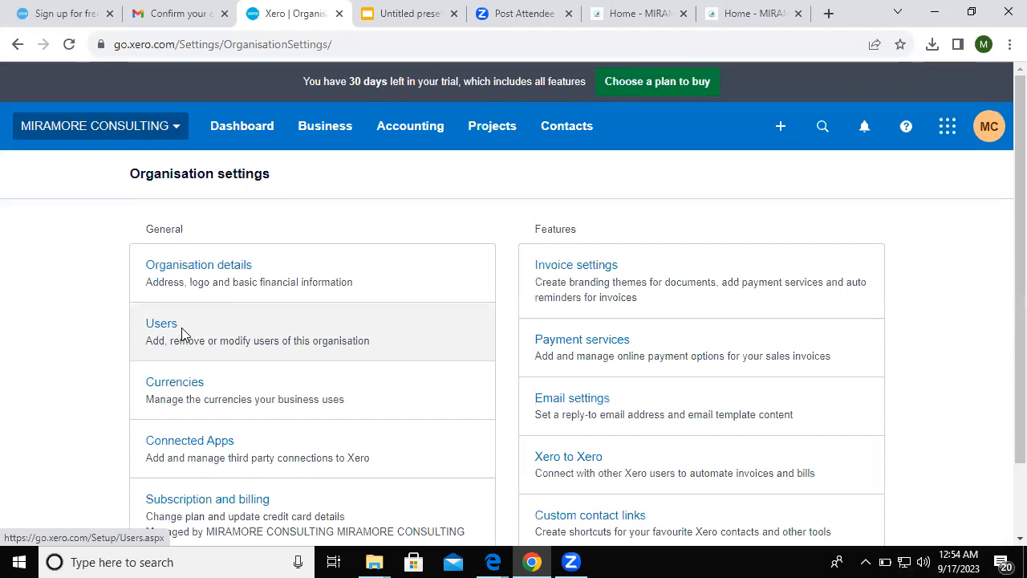
# - On the Users page, start an invite with Projects access set to Limited, then cancel it
pyautogui.click(182, 334)
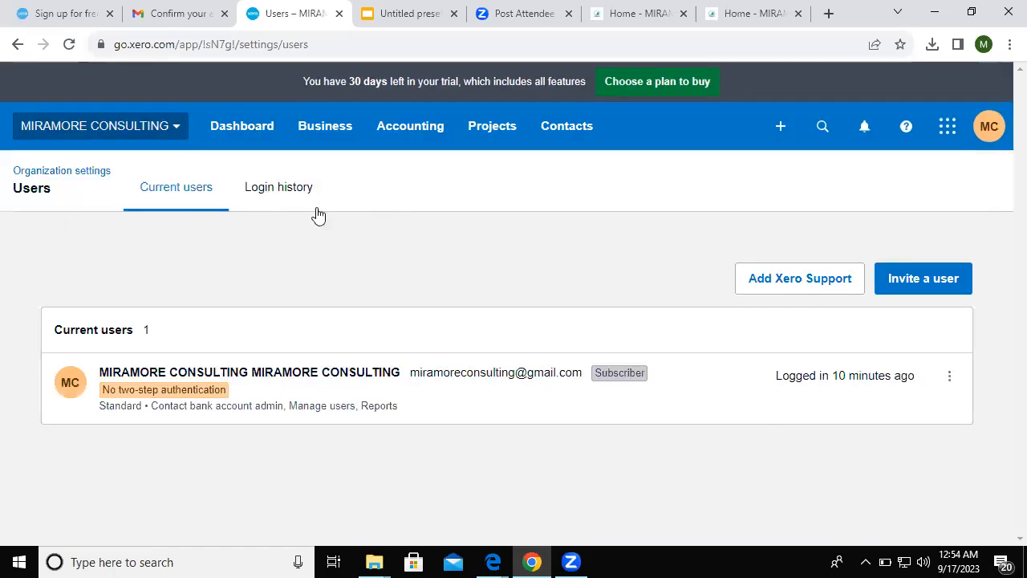
pyautogui.click(919, 281)
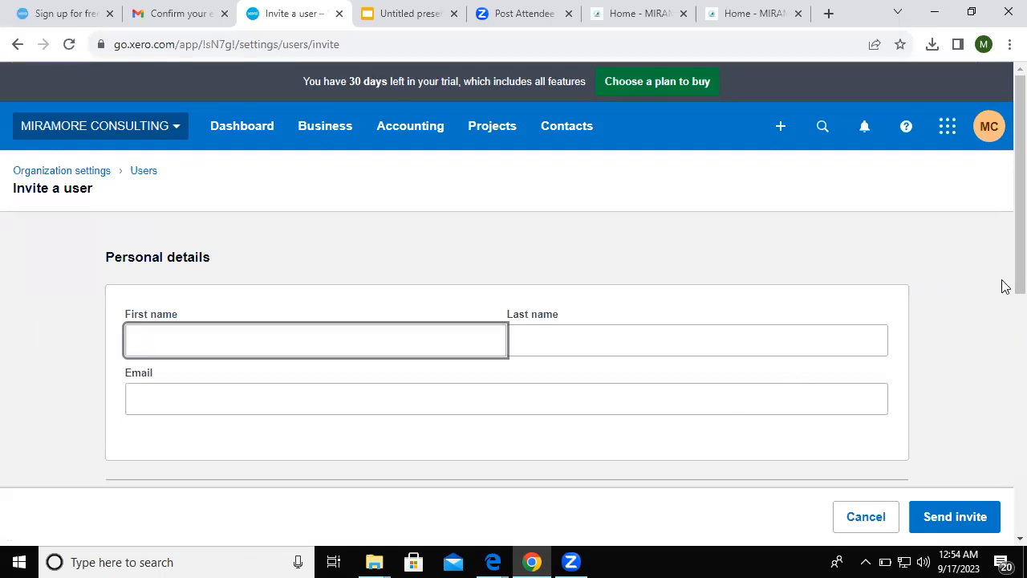
pyautogui.scroll(-3, 1003, 383)
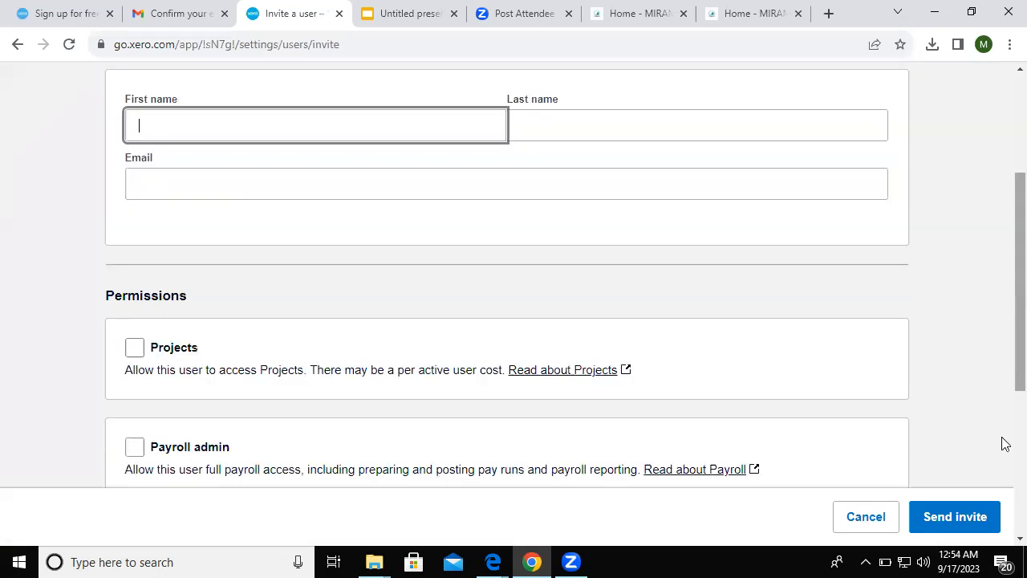
pyautogui.scroll(-2, 1005, 444)
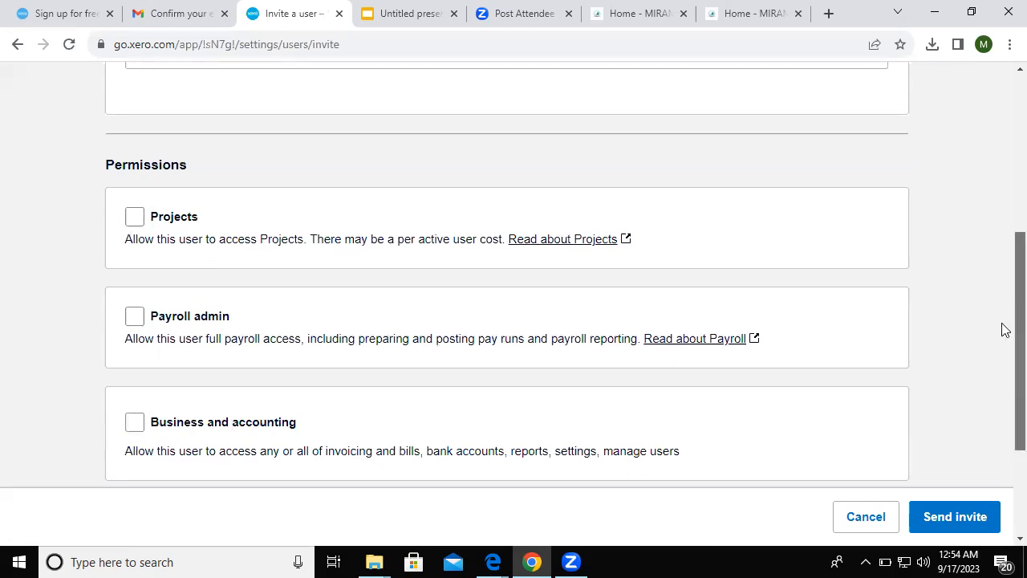
pyautogui.scroll(-1, 1002, 329)
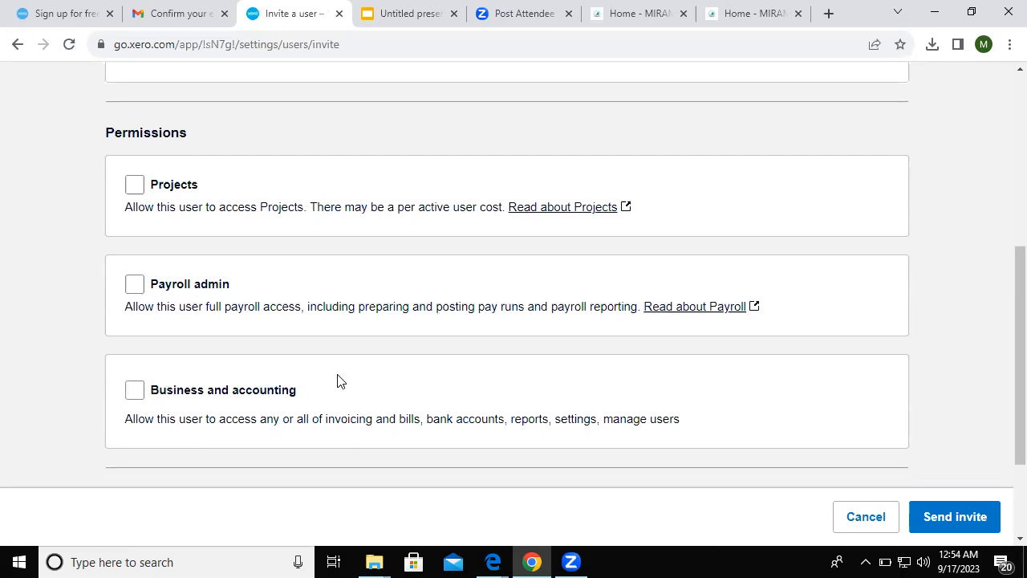
pyautogui.click(134, 185)
pyautogui.click(134, 186)
pyautogui.click(135, 186)
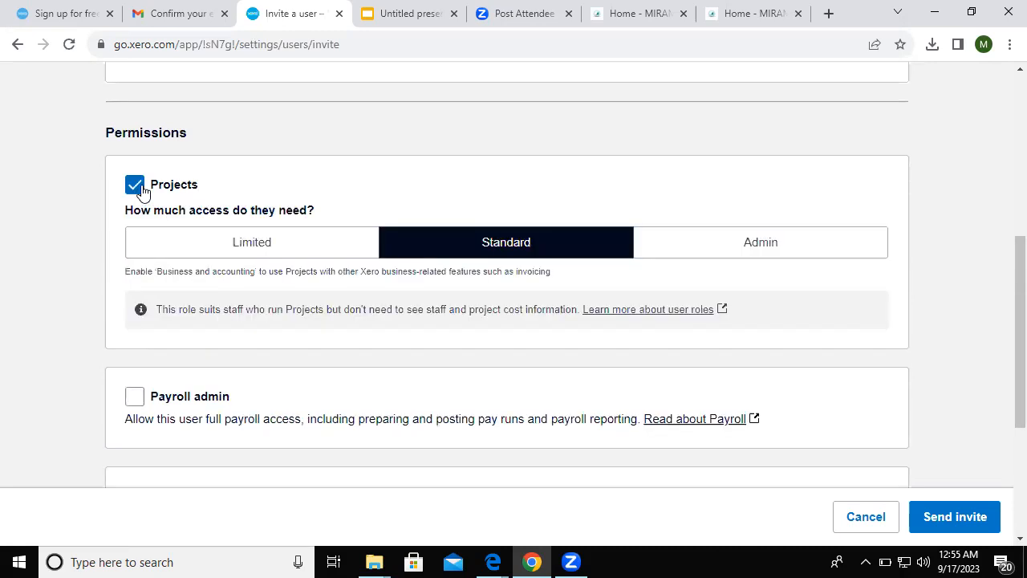
pyautogui.click(279, 251)
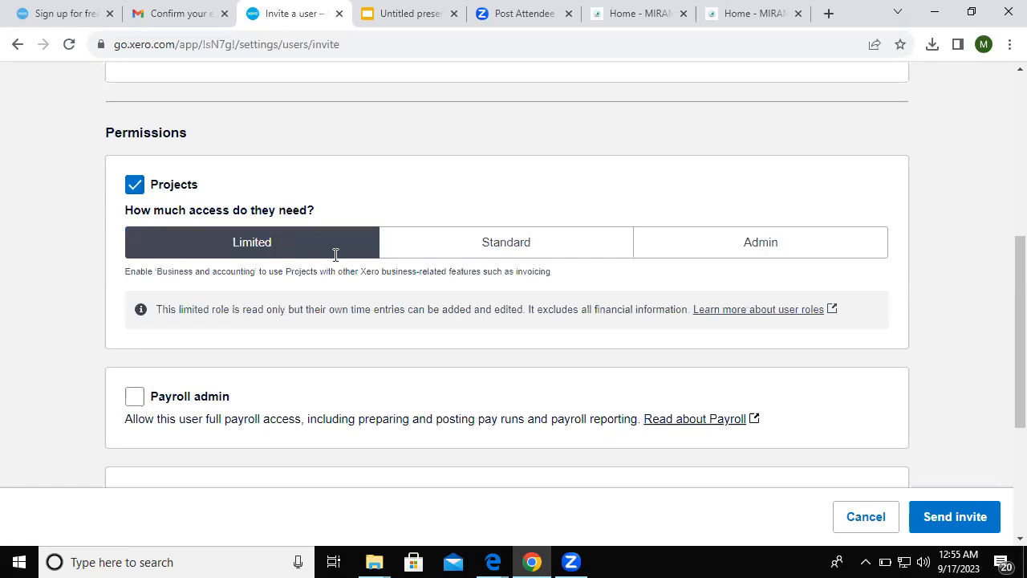
pyautogui.click(881, 511)
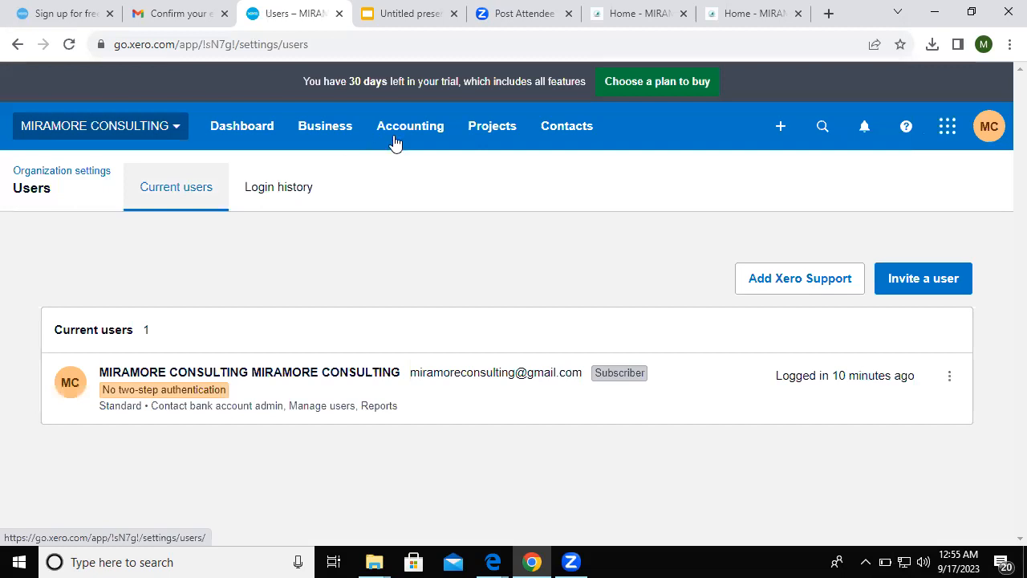
# - Go to the Bank accounts page under Accounting and dismiss the help panel
pyautogui.click(394, 142)
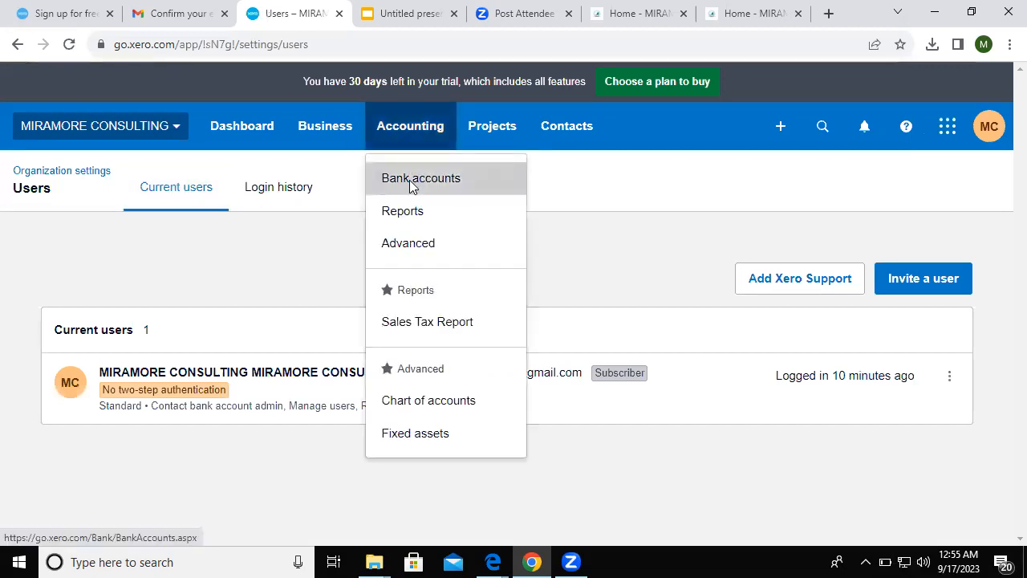
pyautogui.click(411, 180)
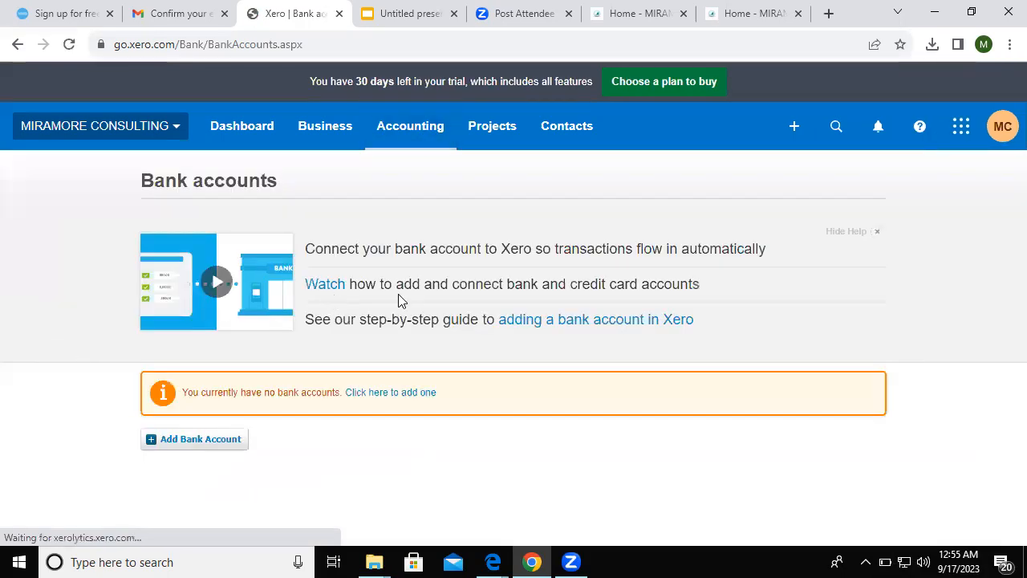
pyautogui.click(879, 231)
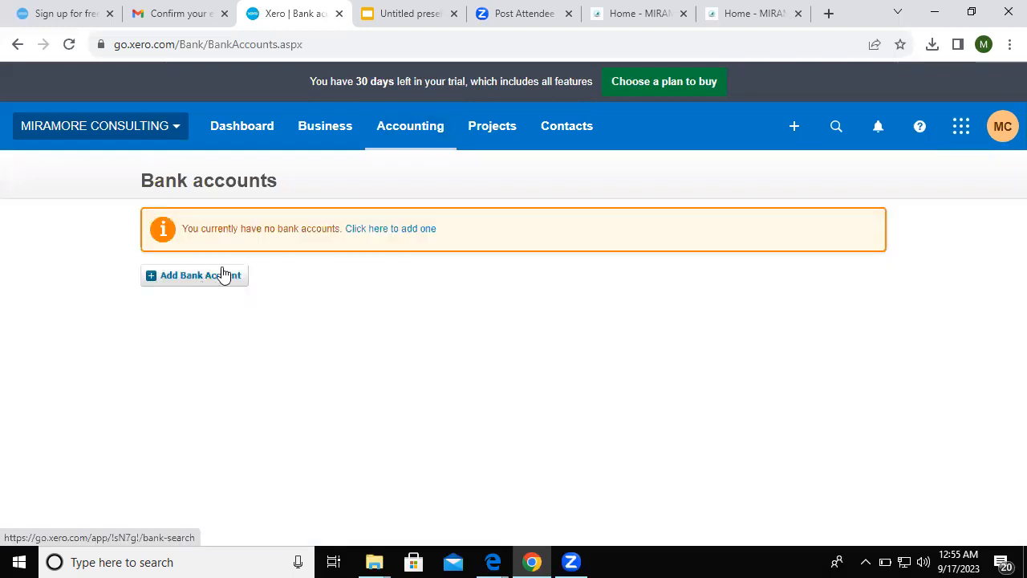
# - Start a new bank account, search banks for 'first', and choose Add without bank feed
pyautogui.click(228, 277)
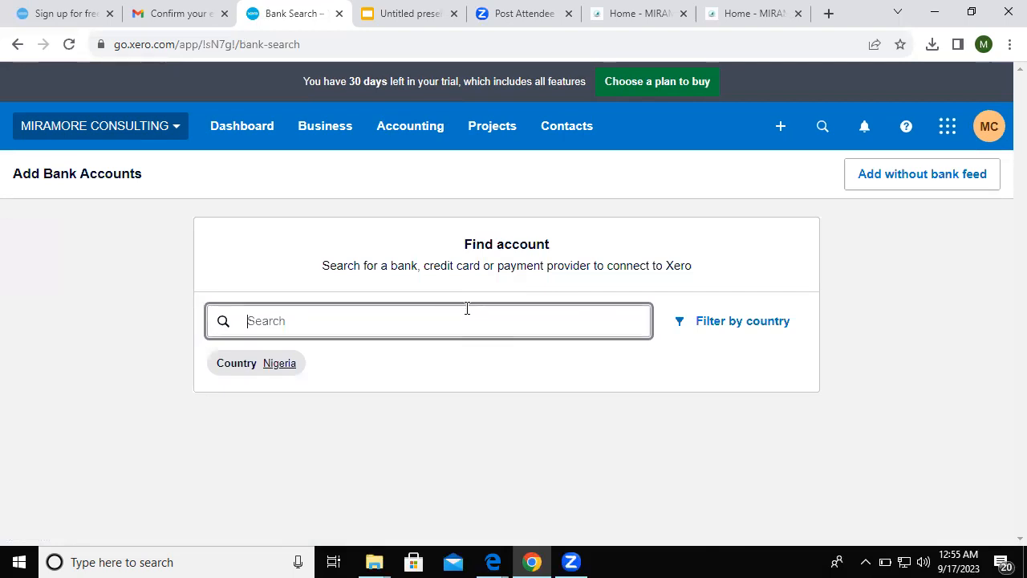
pyautogui.write('first')
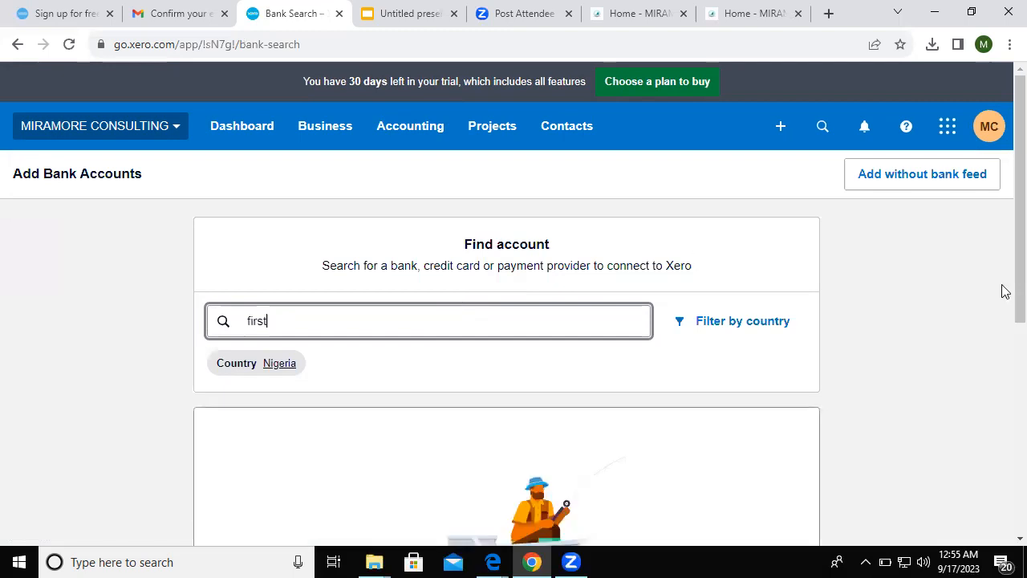
pyautogui.scroll(-2, 1002, 373)
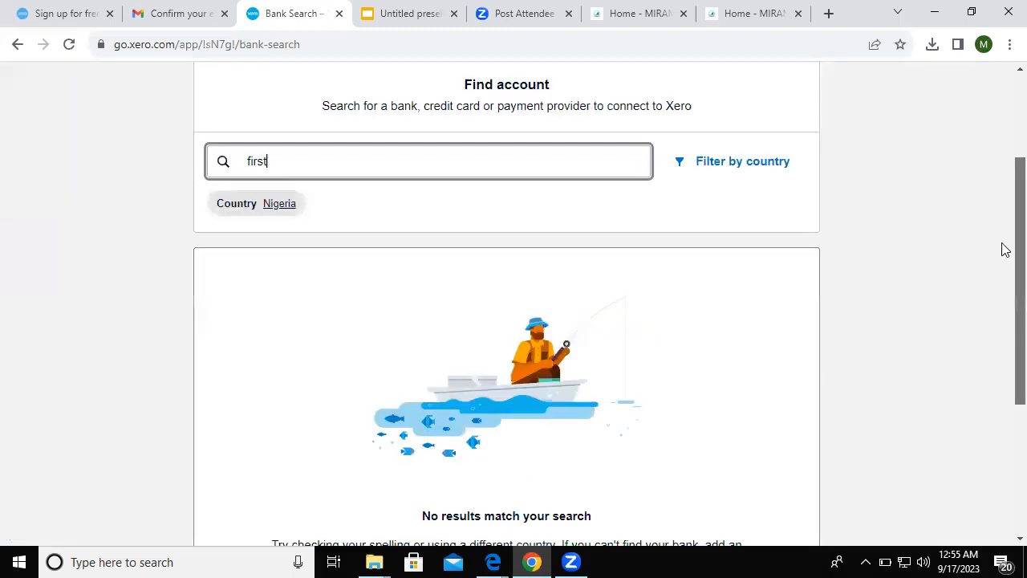
pyautogui.scroll(2, 1002, 248)
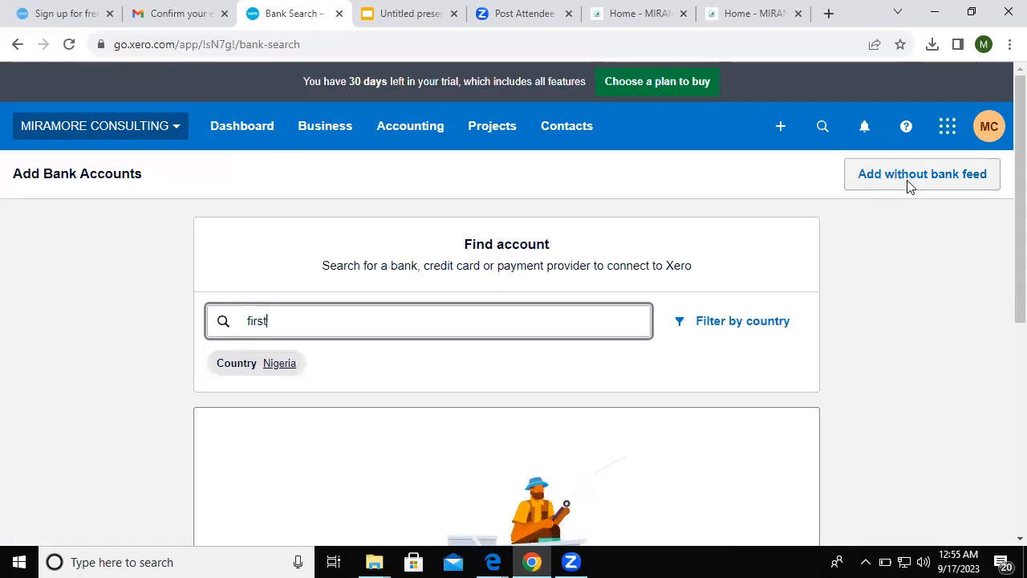
pyautogui.click(905, 183)
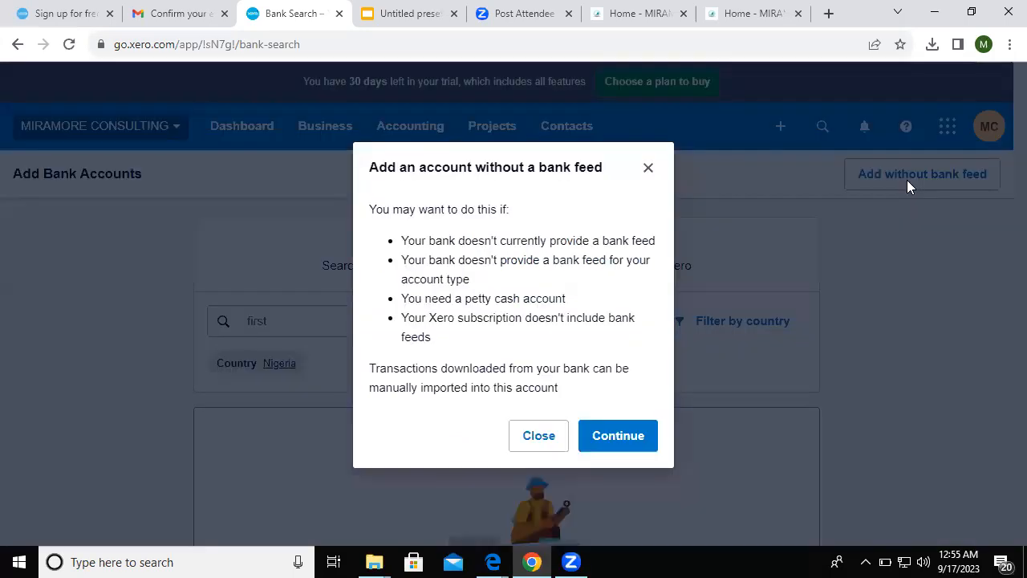
# - Enter bank name 'FIRST BANK' and account name 'MIRAMORE CONSULTING' on the manual account form
pyautogui.click(608, 439)
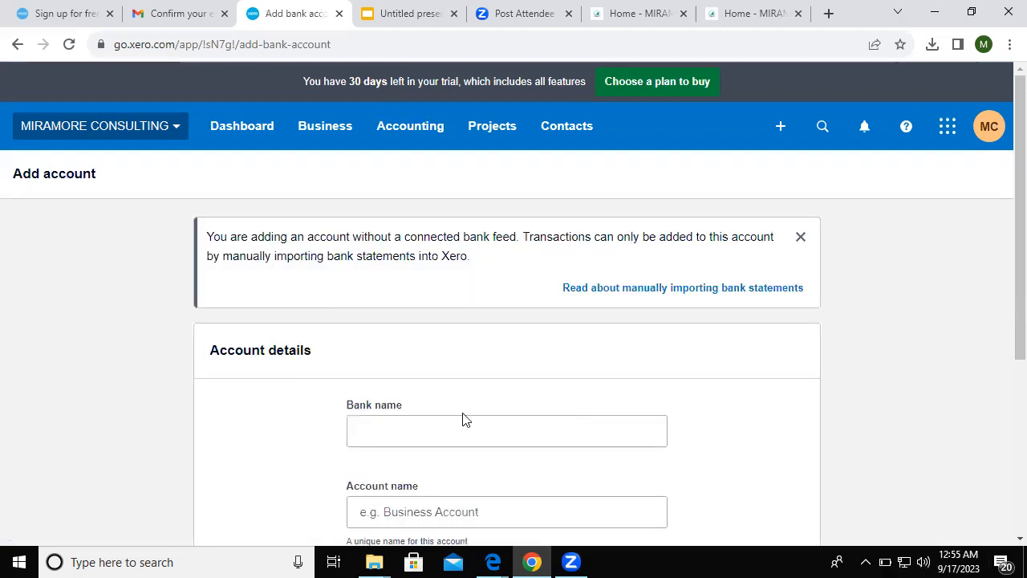
pyautogui.scroll(-2, 1005, 305)
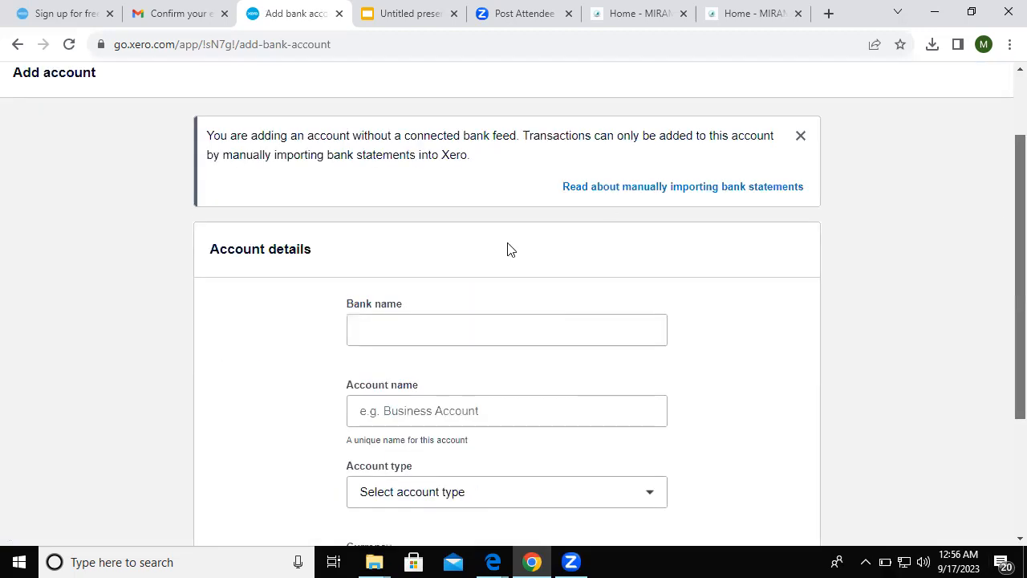
pyautogui.scroll(-1, 508, 249)
pyautogui.click(483, 291)
pyautogui.write('firs')
pyautogui.press('BackSpace')
pyautogui.press('BackSpace')
pyautogui.press('BackSpace')
pyautogui.press('BackSpace')
pyautogui.write('FIRST BANK')
pyautogui.click(434, 360)
pyautogui.write('MIRAMORE CONSULTING')
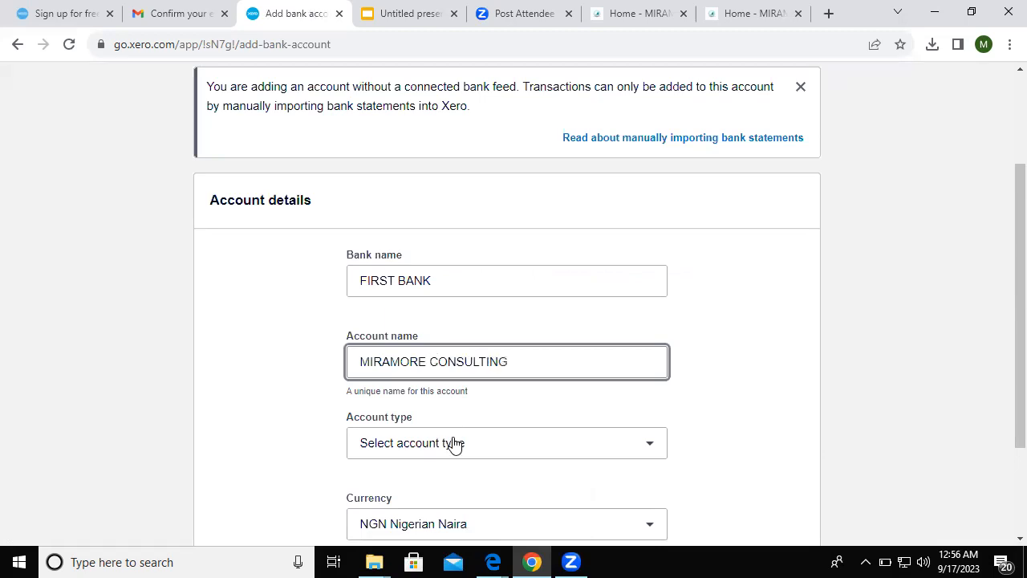
# - Set account type Other, account number 1234567, check the Naira currency, and add the account
pyautogui.click(454, 443)
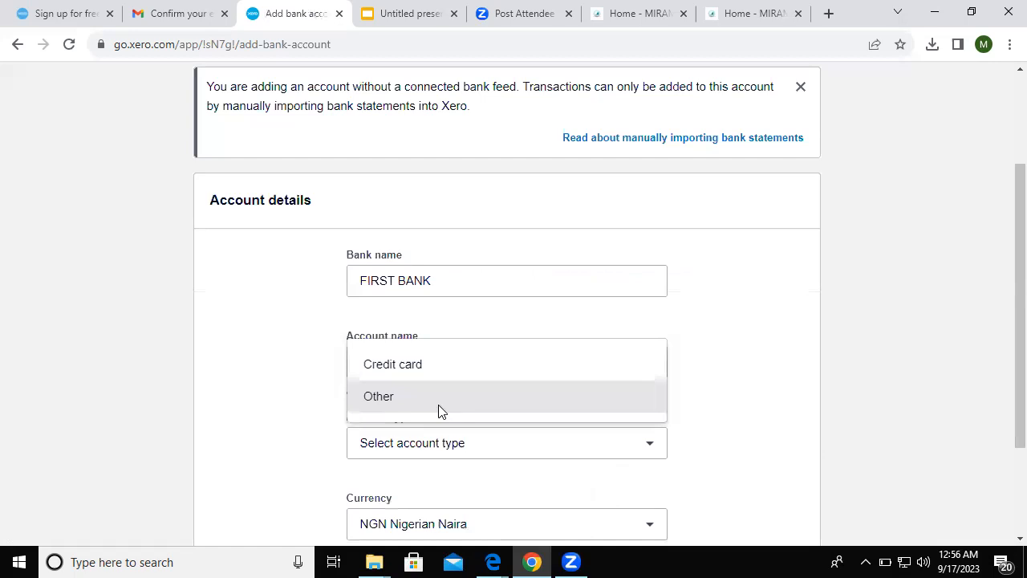
pyautogui.click(439, 405)
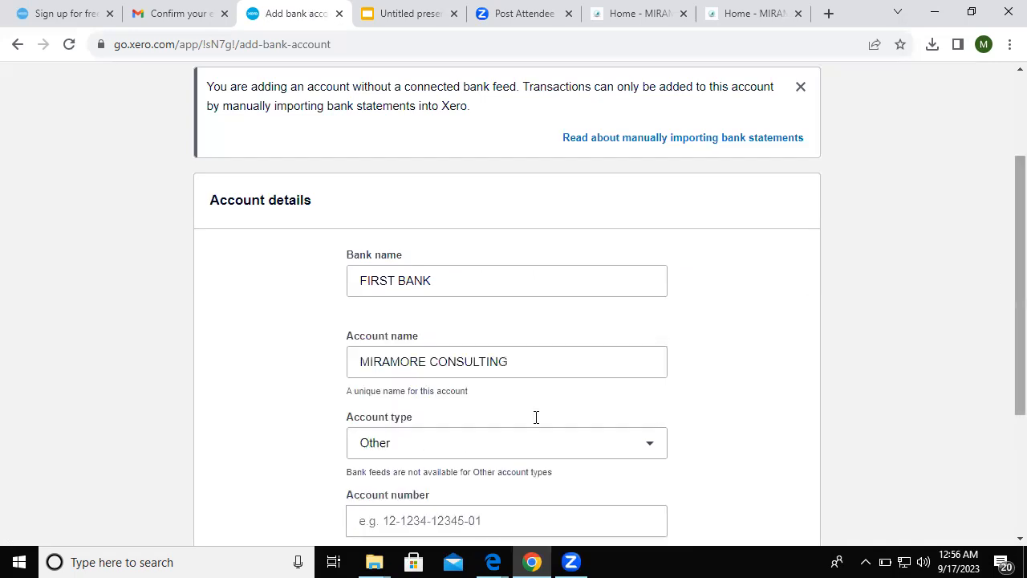
pyautogui.scroll(-1, 522, 418)
pyautogui.click(508, 418)
pyautogui.write('1234567')
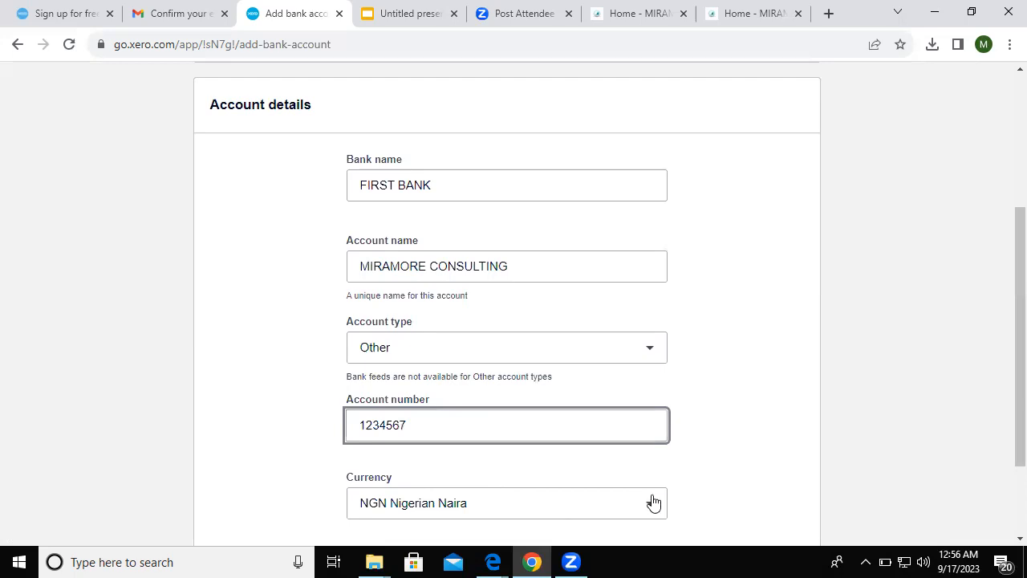
pyautogui.click(654, 503)
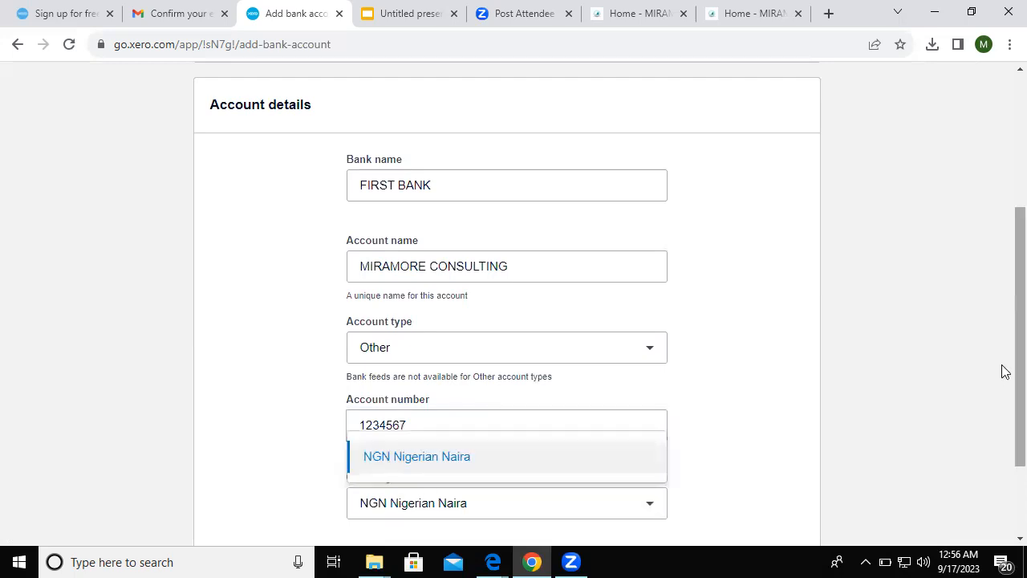
pyautogui.scroll(-2, 520, 401)
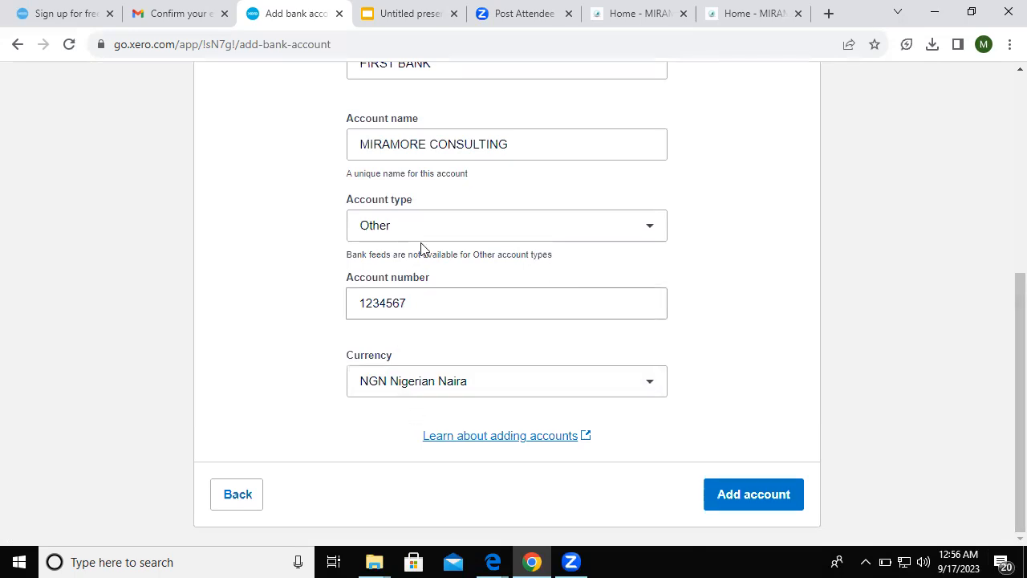
pyautogui.click(745, 505)
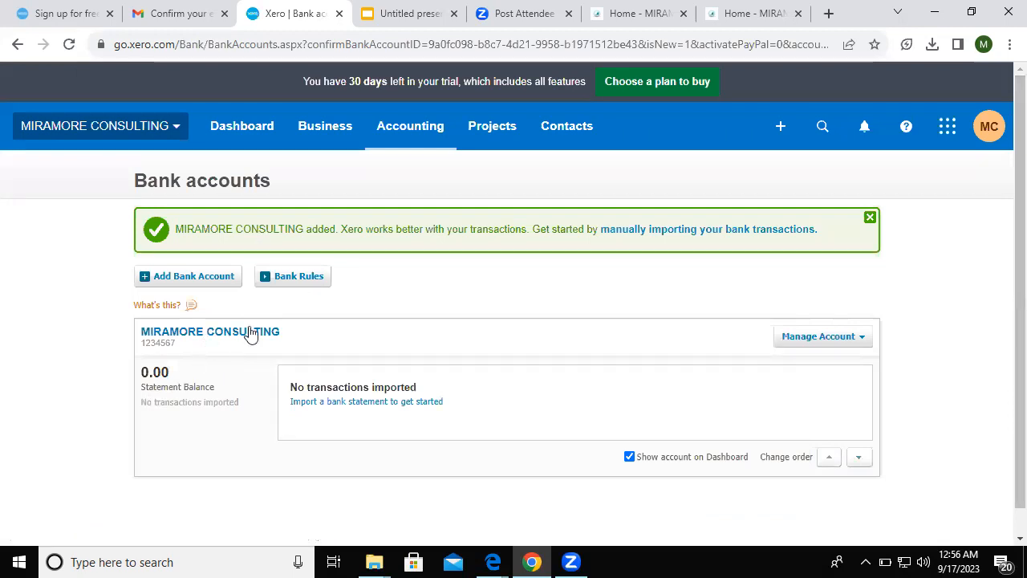
# - Open the Manage Account options for MIRAMORE CONSULTING, then the Contacts menu
pyautogui.click(825, 340)
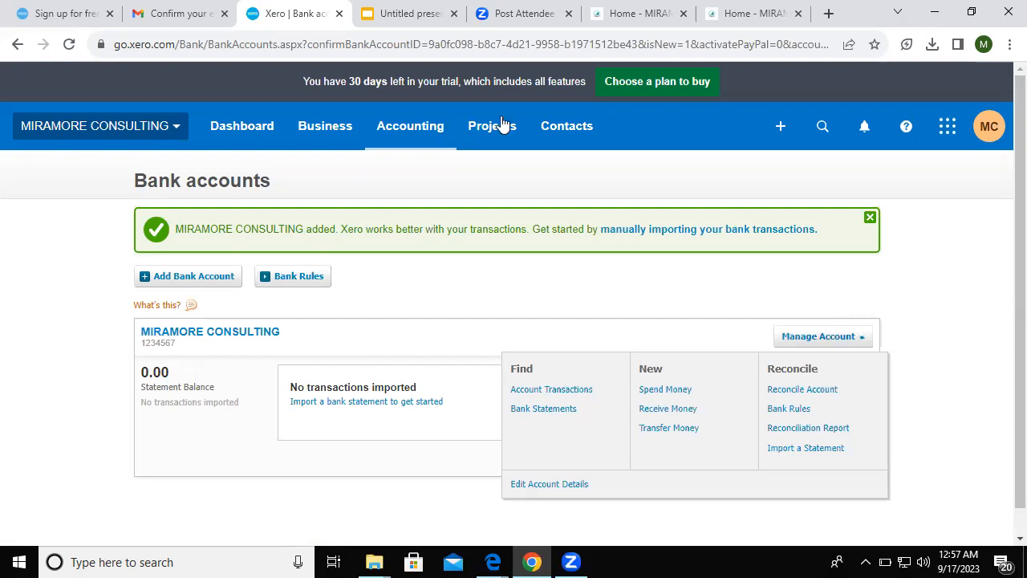
pyautogui.click(574, 131)
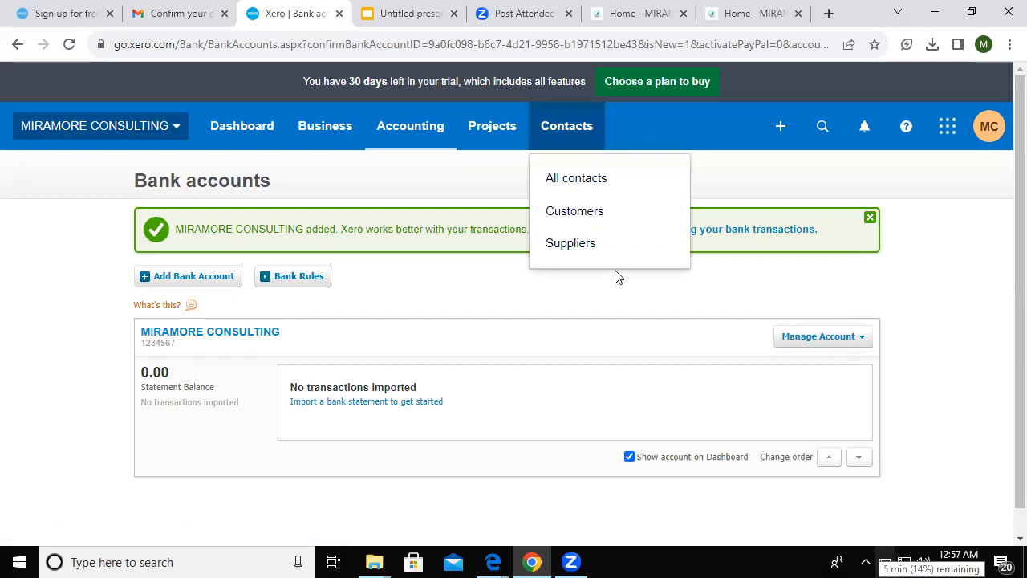
# - Open a new contact form from the Customers list and scroll through its fields
pyautogui.click(566, 209)
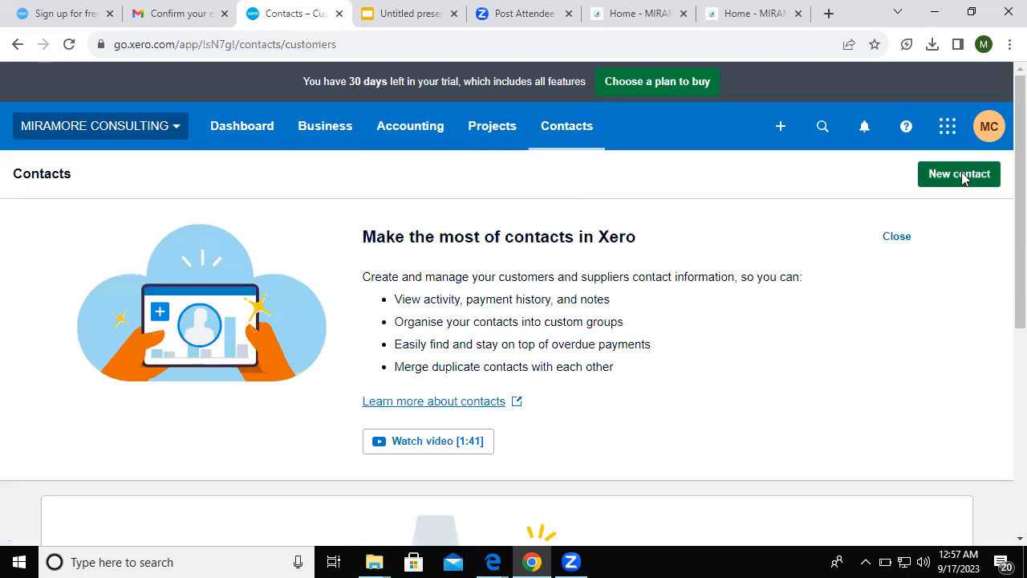
pyautogui.click(963, 178)
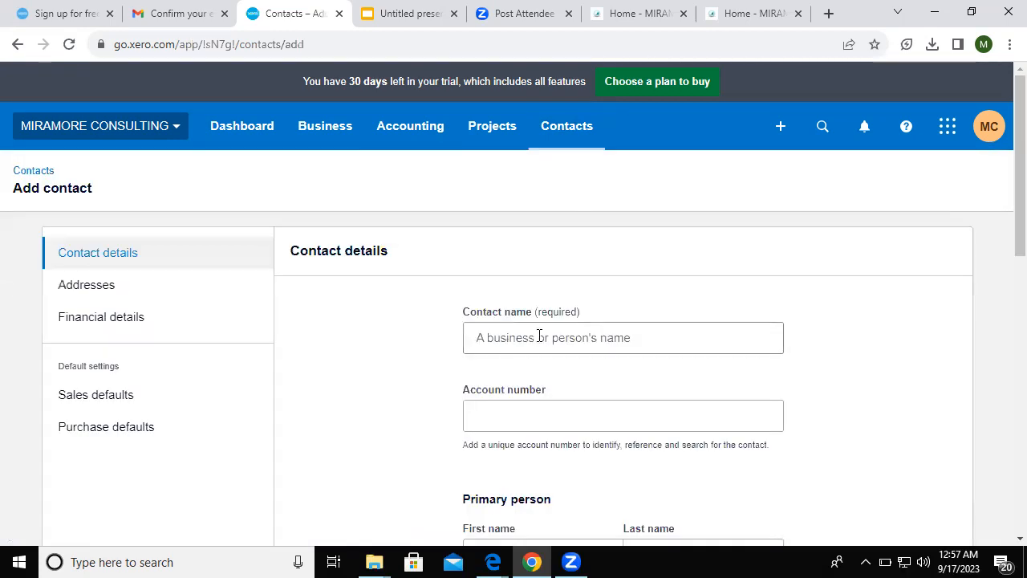
pyautogui.click(539, 337)
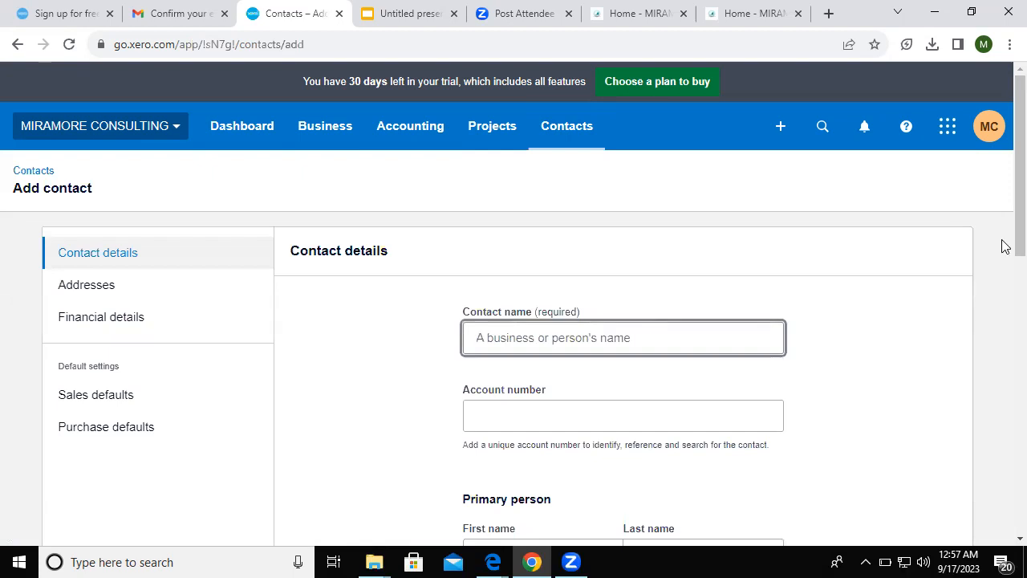
pyautogui.scroll(-2, 1004, 265)
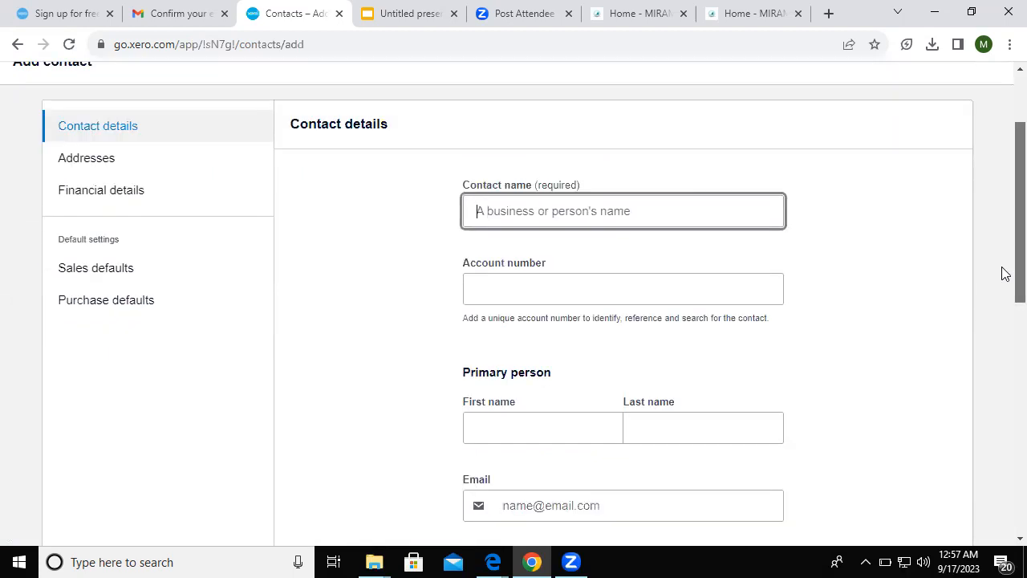
pyautogui.scroll(-1, 1003, 281)
pyautogui.scroll(-2, 1002, 361)
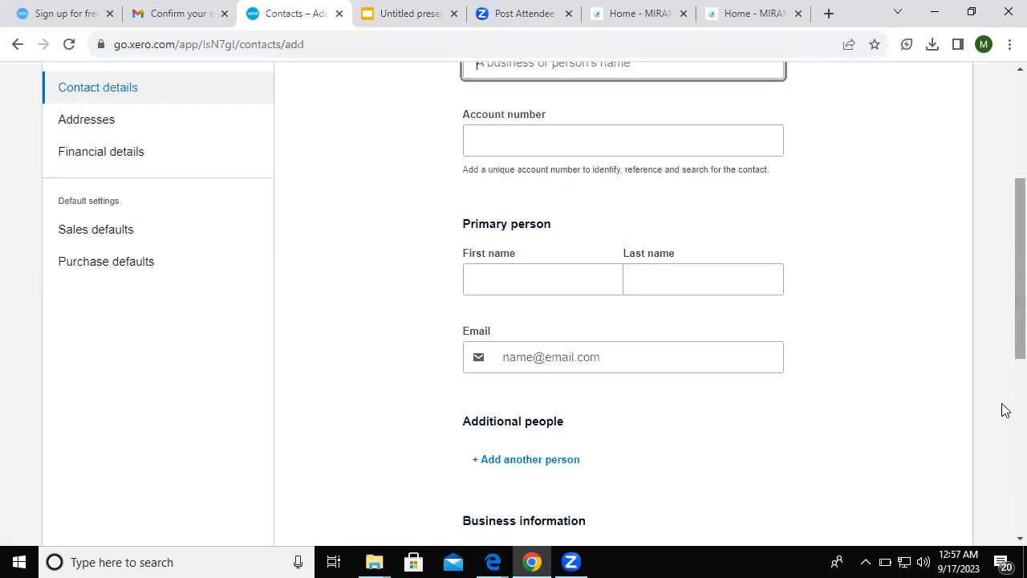
pyautogui.scroll(-3, 1005, 410)
pyautogui.scroll(7, 674, 110)
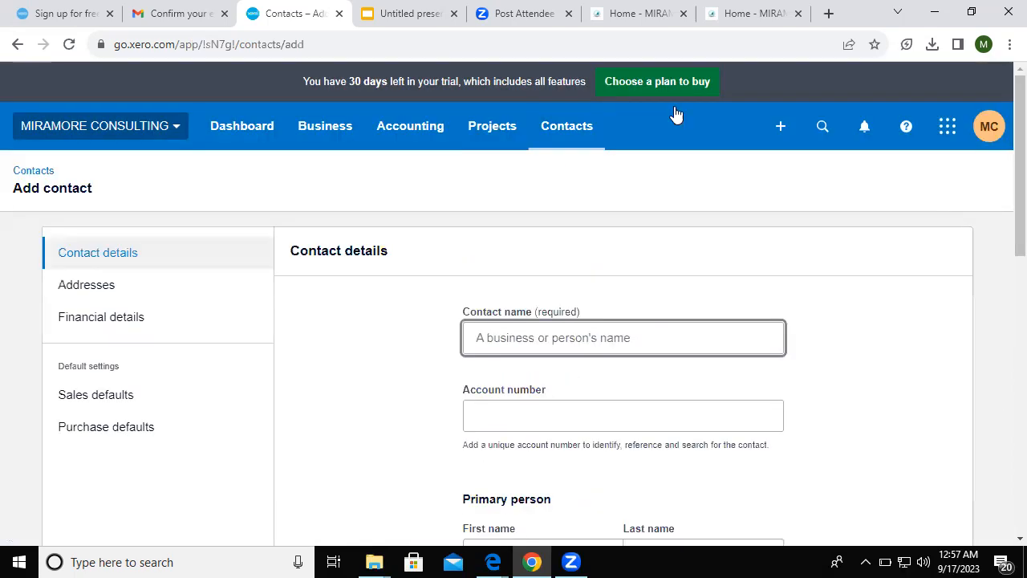
# - Switch to the Suppliers list and start a new supplier contact
pyautogui.click(562, 126)
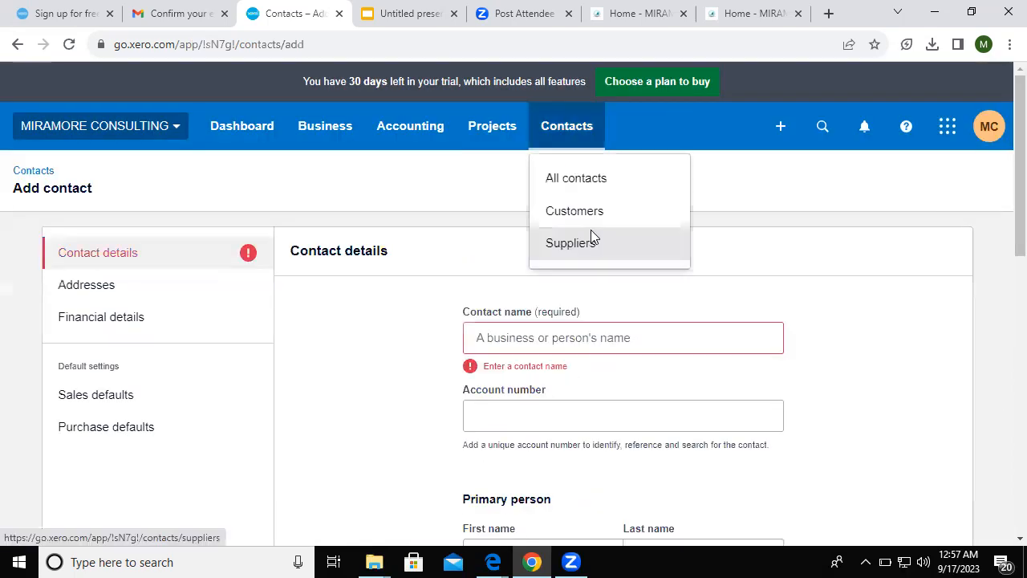
pyautogui.click(592, 237)
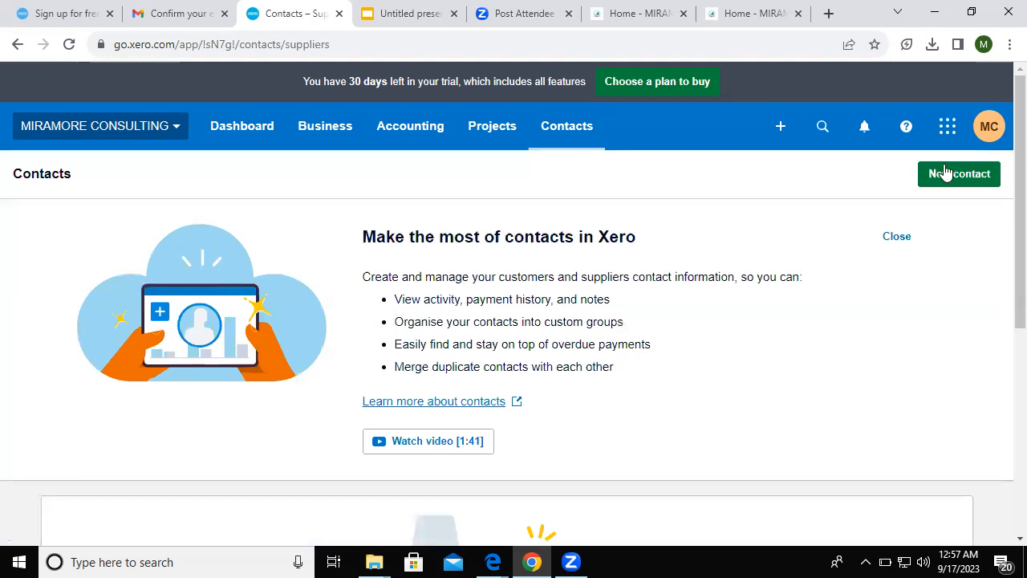
pyautogui.click(947, 172)
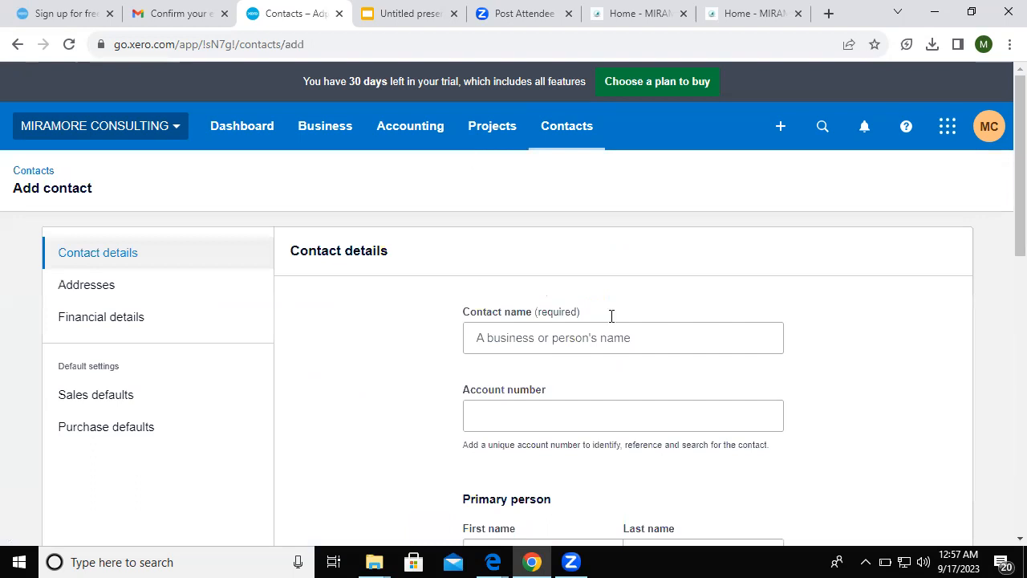
# - Open the Chart of accounts, find the MIRAMORE CONSULTING bank account, and filter to Liabilities
pyautogui.click(410, 143)
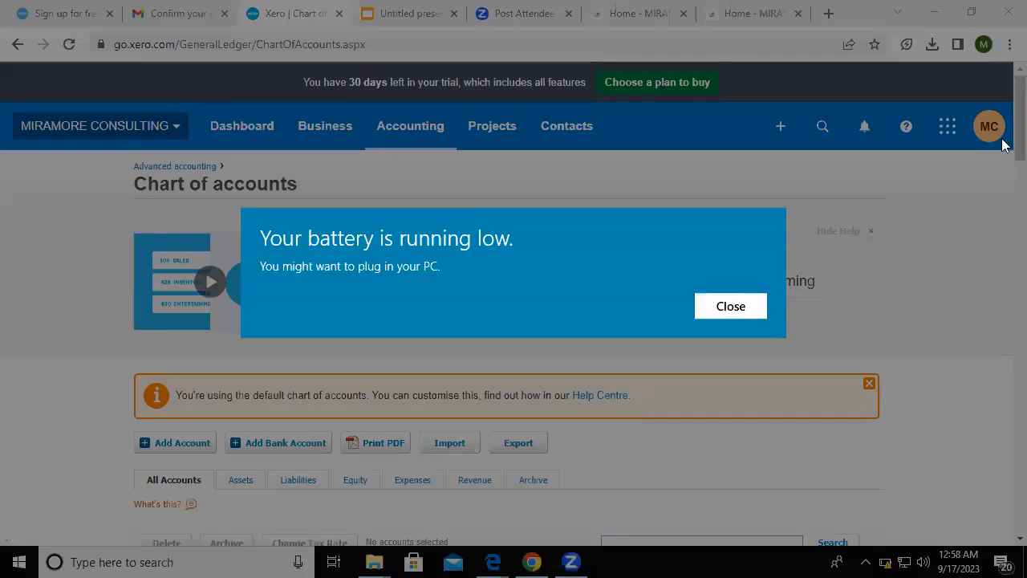
pyautogui.scroll(-3, 1004, 184)
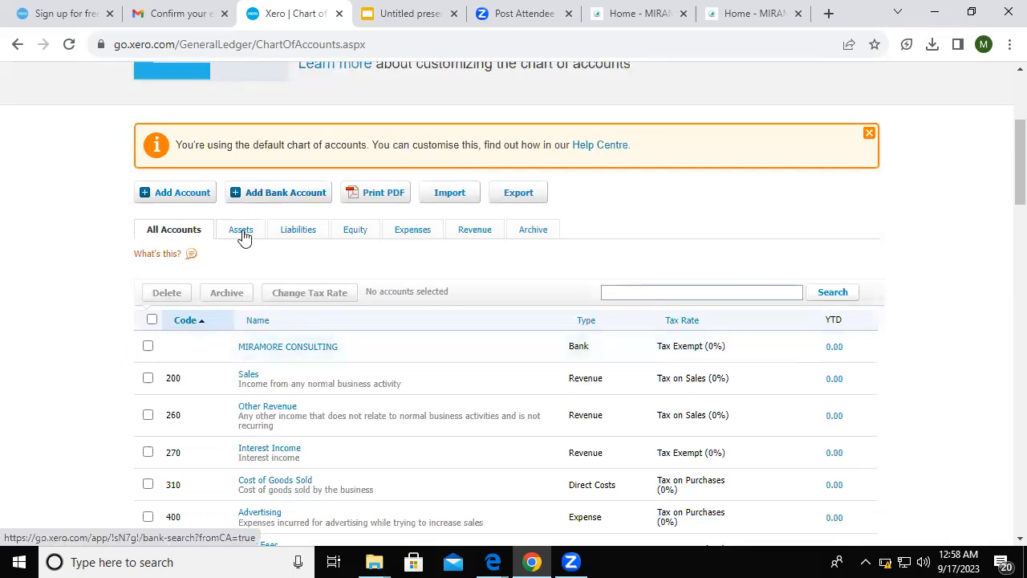
pyautogui.click(289, 232)
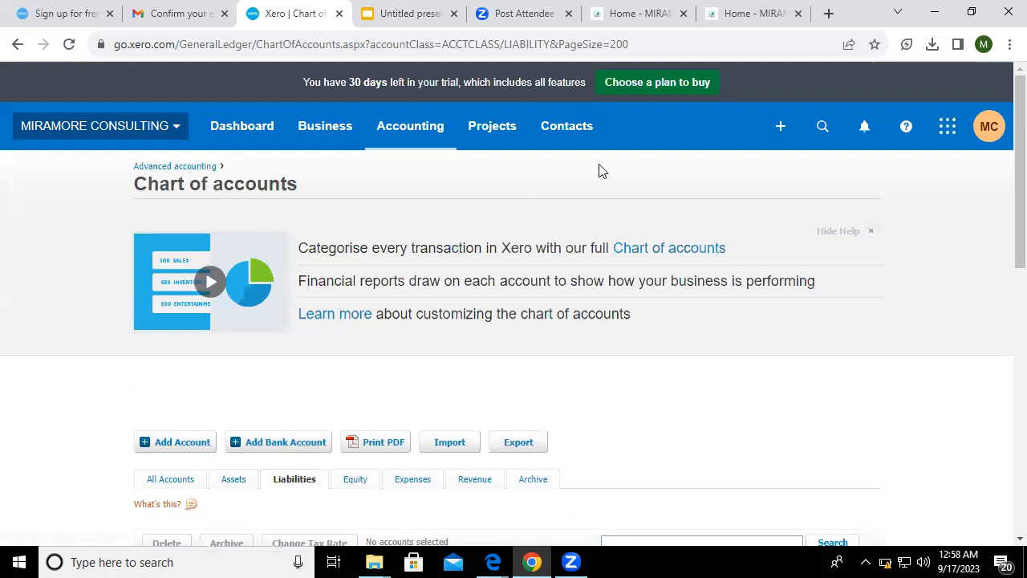
pyautogui.click(329, 128)
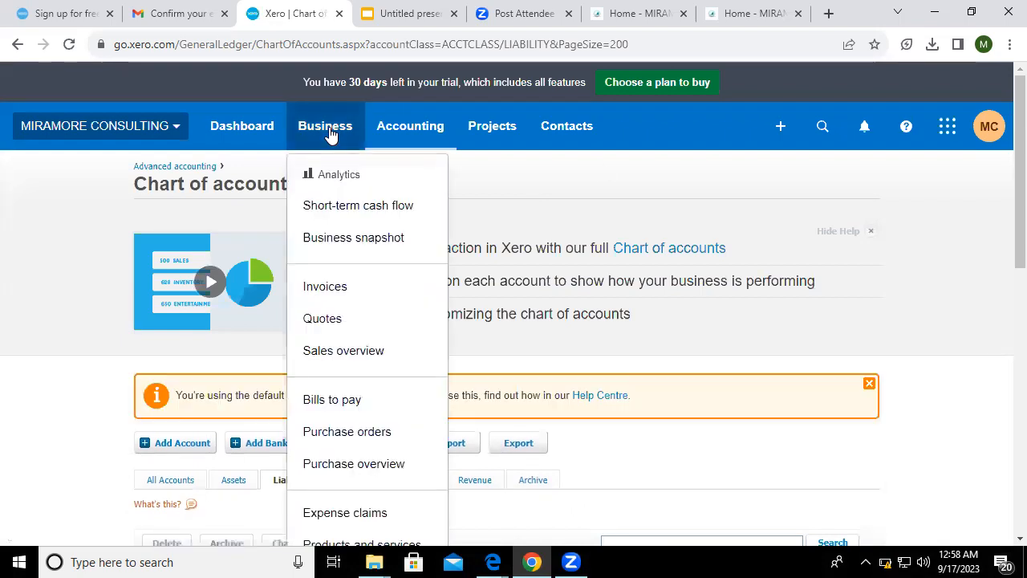